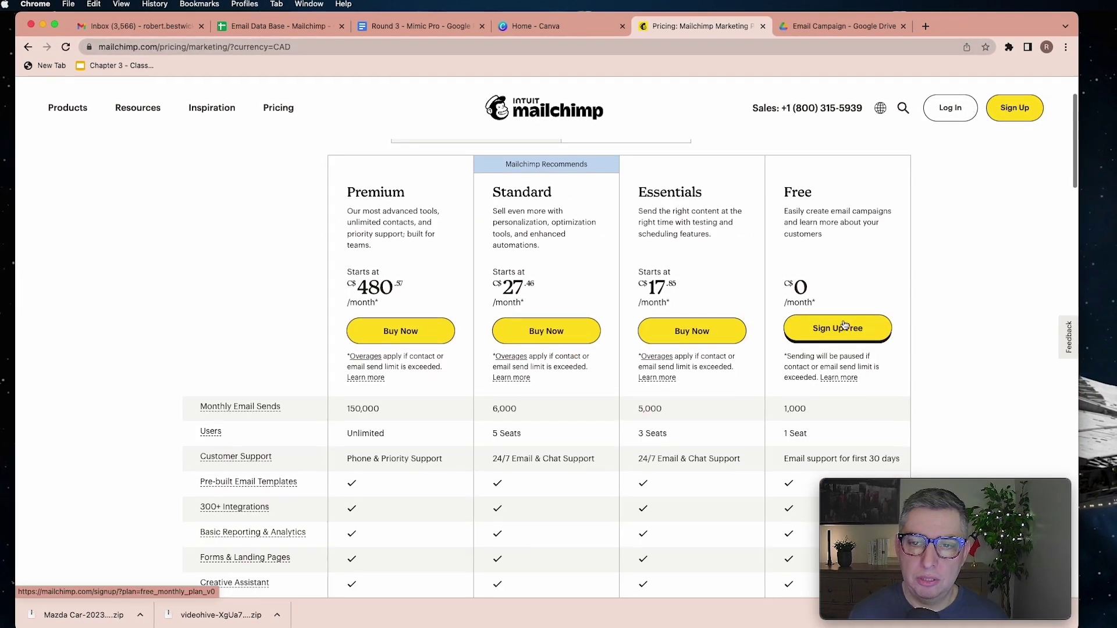
# Choose Sign Up Free under the Free plan on the Mailchimp pricing page
pyautogui.click(846, 327)
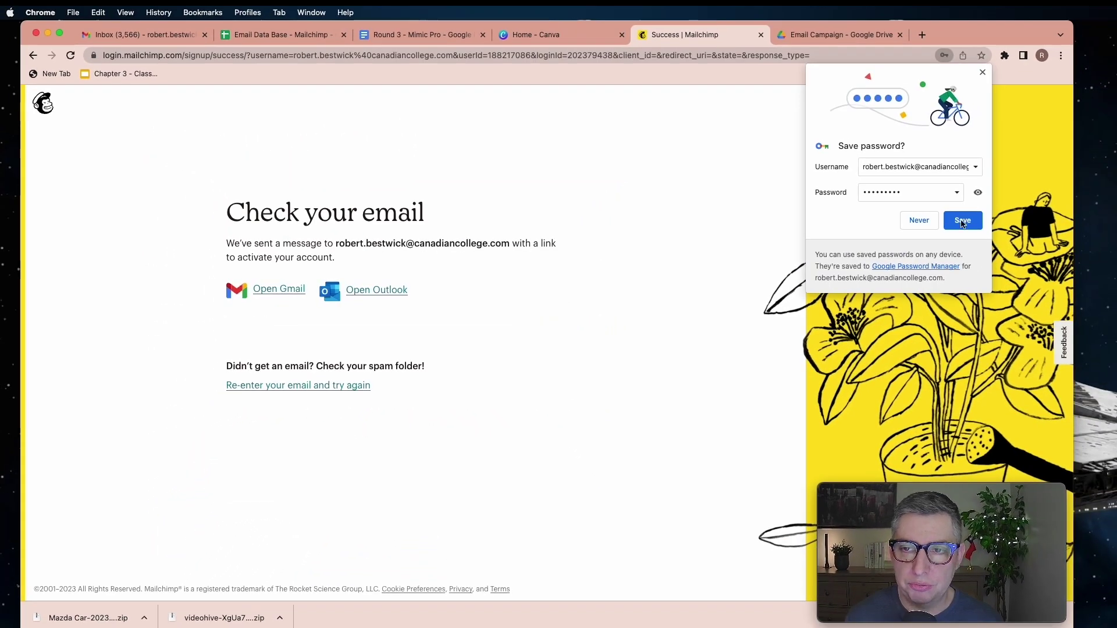
# Submit the new account details and open the 'Activate your Mailchimp account' email in Gmail
pyautogui.click(961, 222)
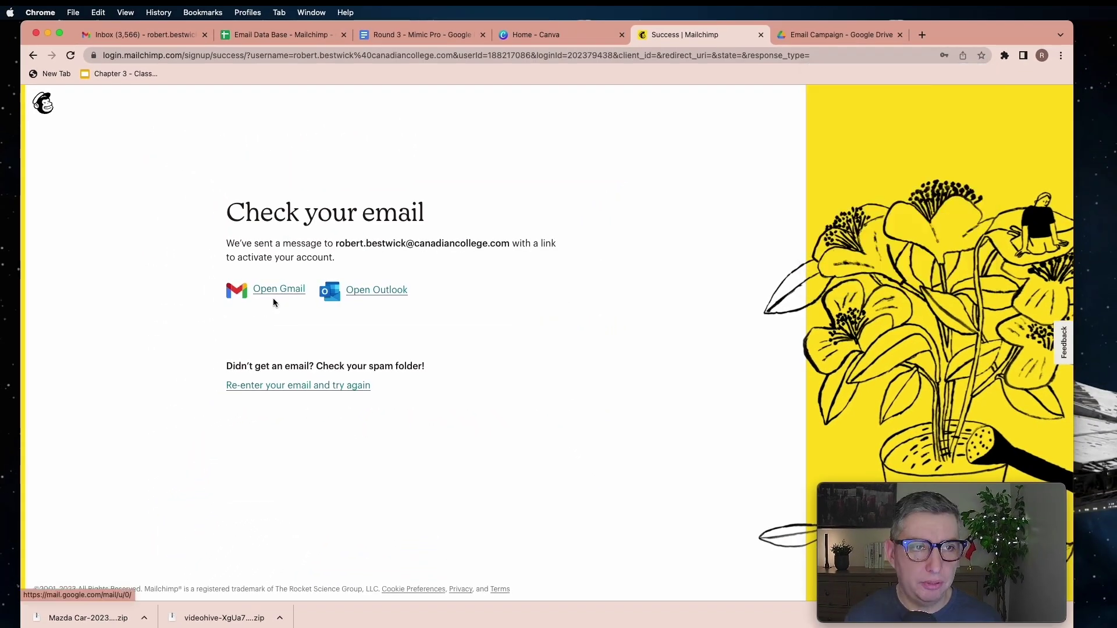
pyautogui.click(181, 39)
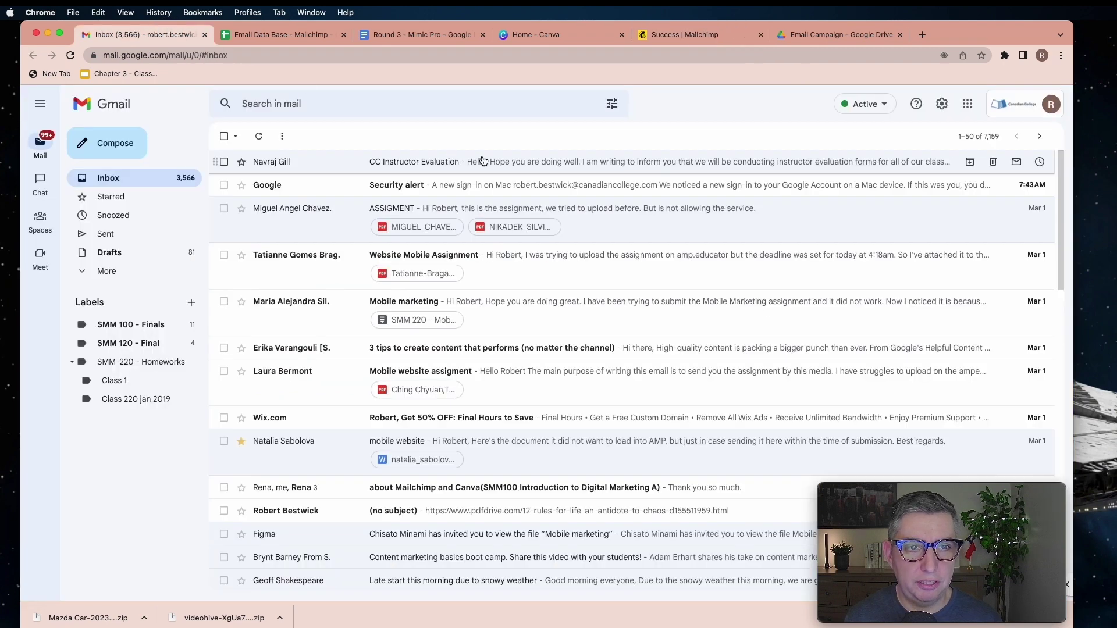
pyautogui.click(414, 163)
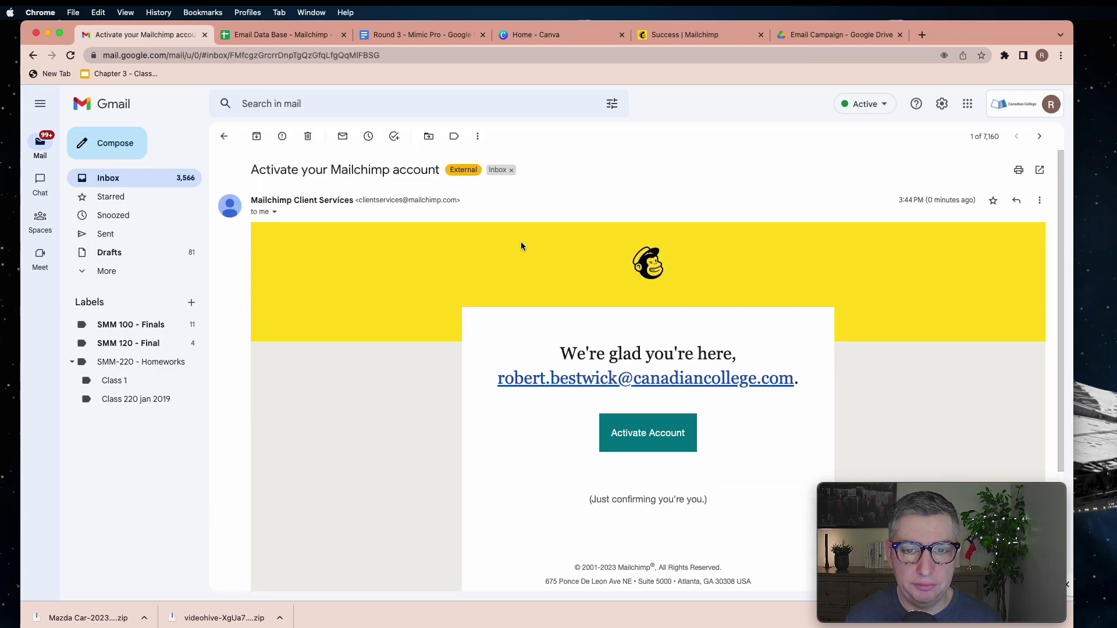
# Activate the account, keep the Free plan, and begin entering the first name
pyautogui.scroll(-2, 611, 316)
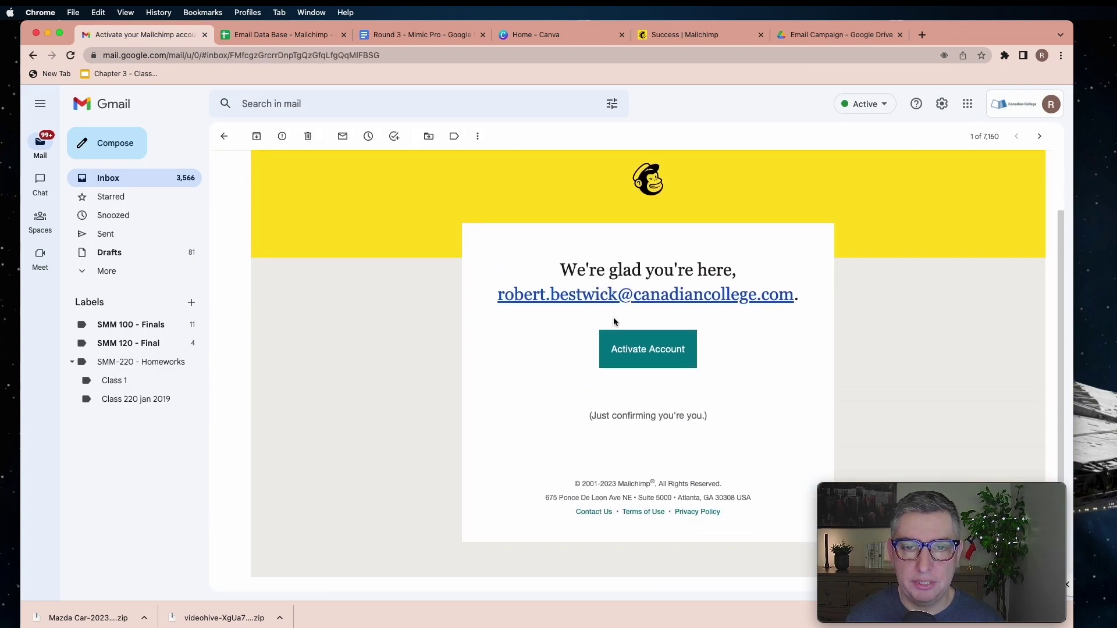
pyautogui.click(646, 348)
pyautogui.click(799, 304)
pyautogui.click(435, 253)
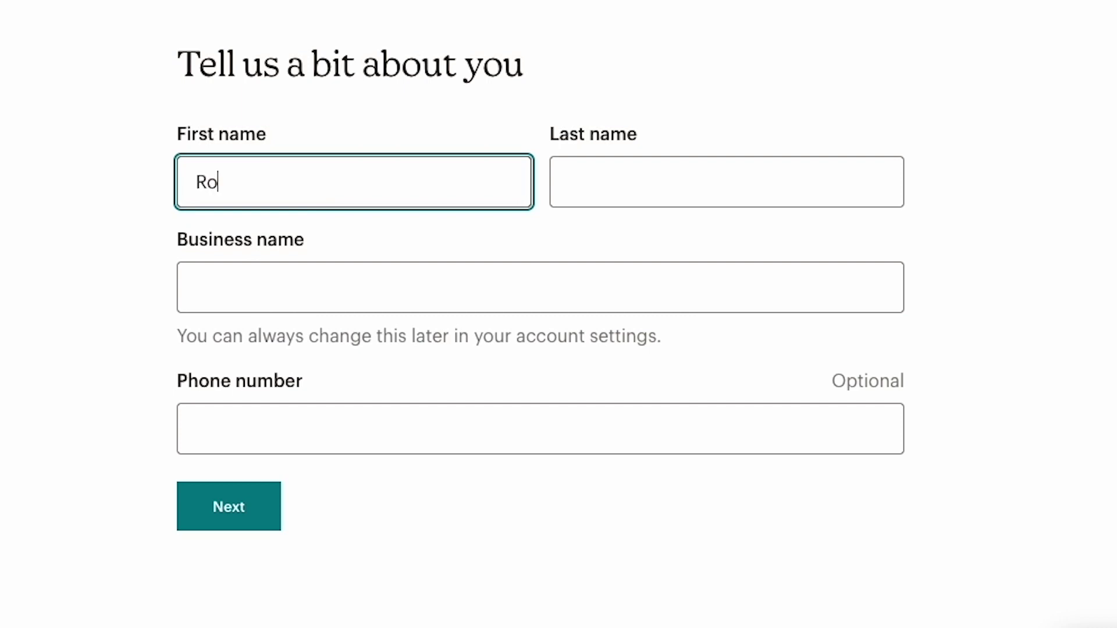
# Enter the owner's first and last name and business name 'Mazda Vancouver', then continue
pyautogui.press('Tab')
pyautogui.click(236, 284)
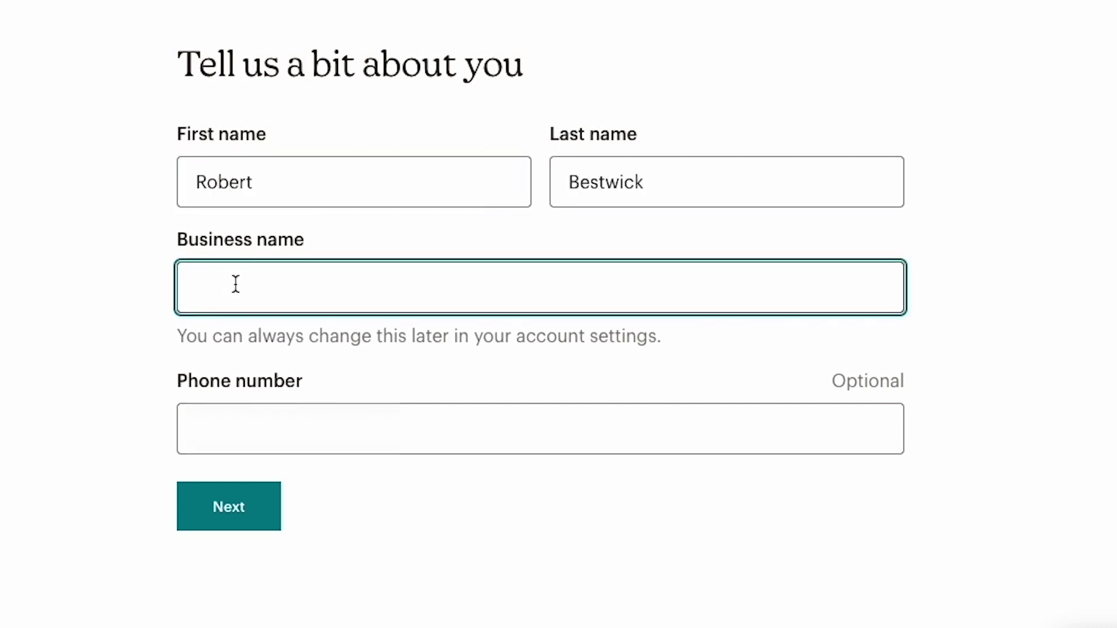
pyautogui.write('Mazda Vancouver')
pyautogui.press('Tab')
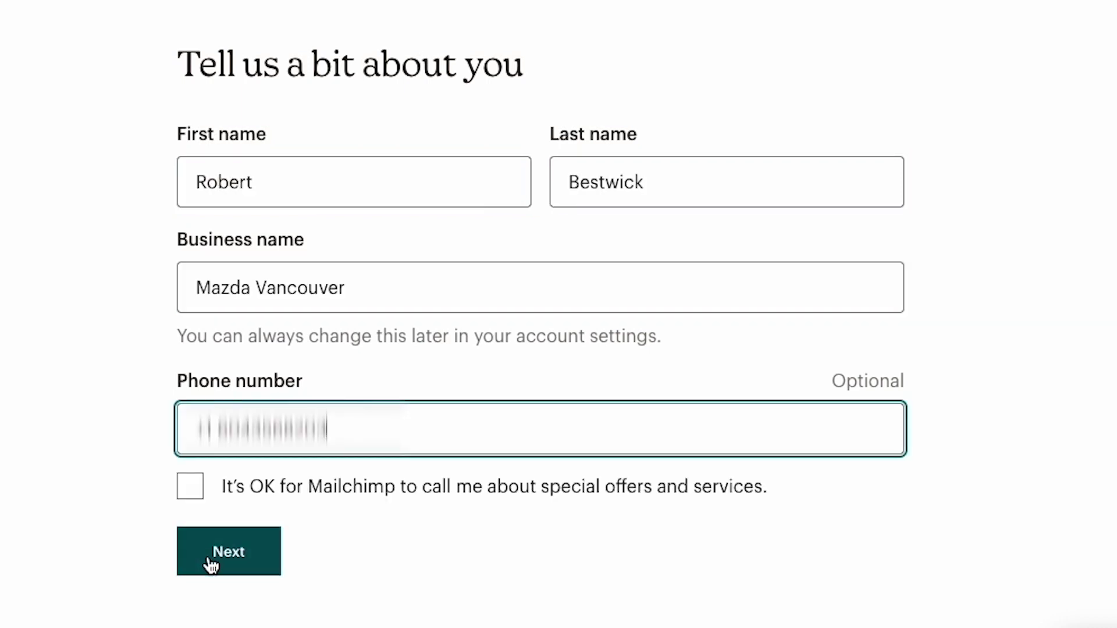
pyautogui.click(263, 550)
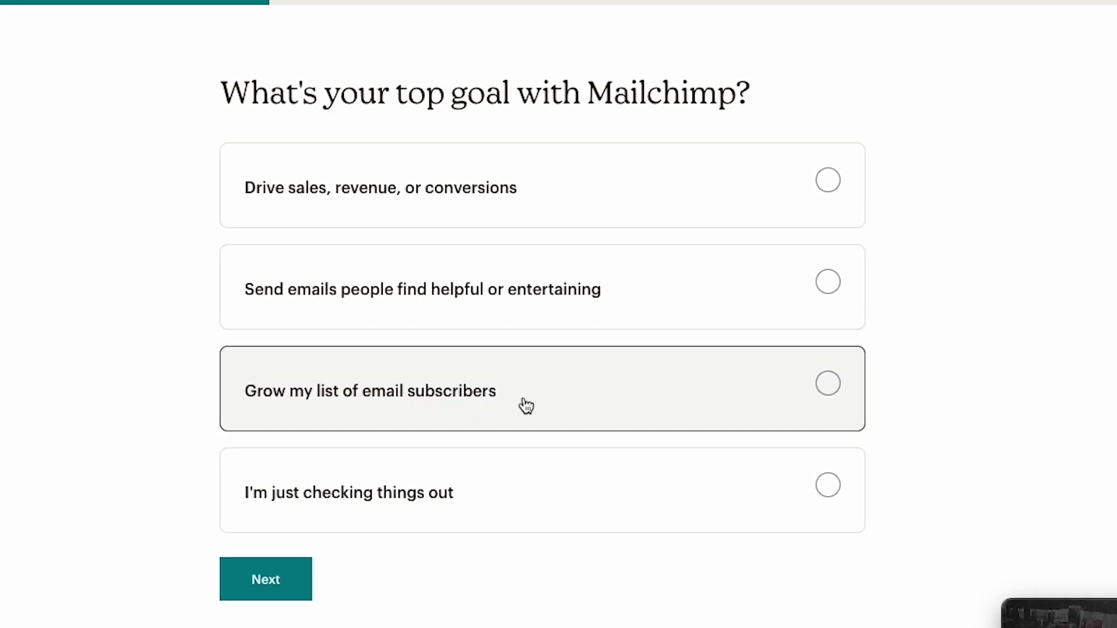
# Set the goal to 'Grow my list' and answer 'None yet' for current subscribers
pyautogui.click(835, 393)
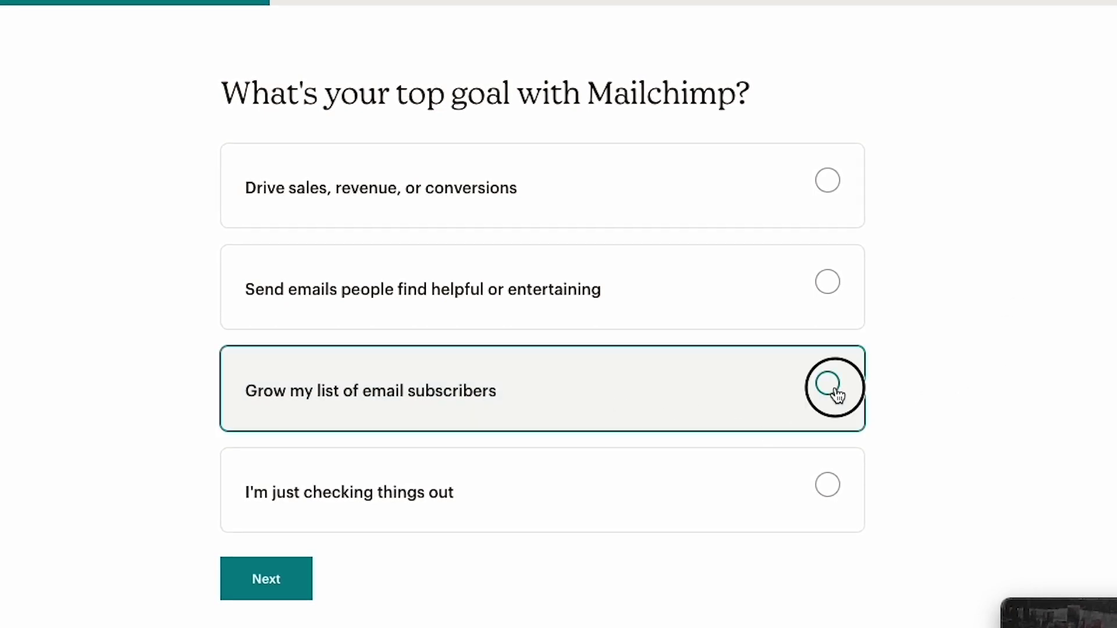
pyautogui.click(266, 579)
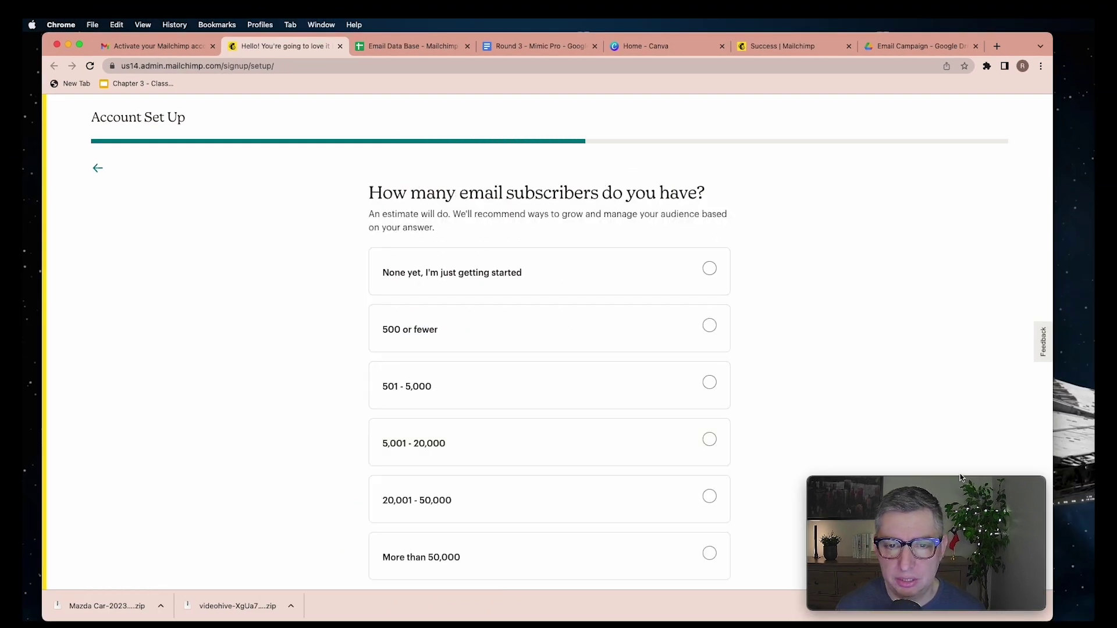
pyautogui.click(709, 268)
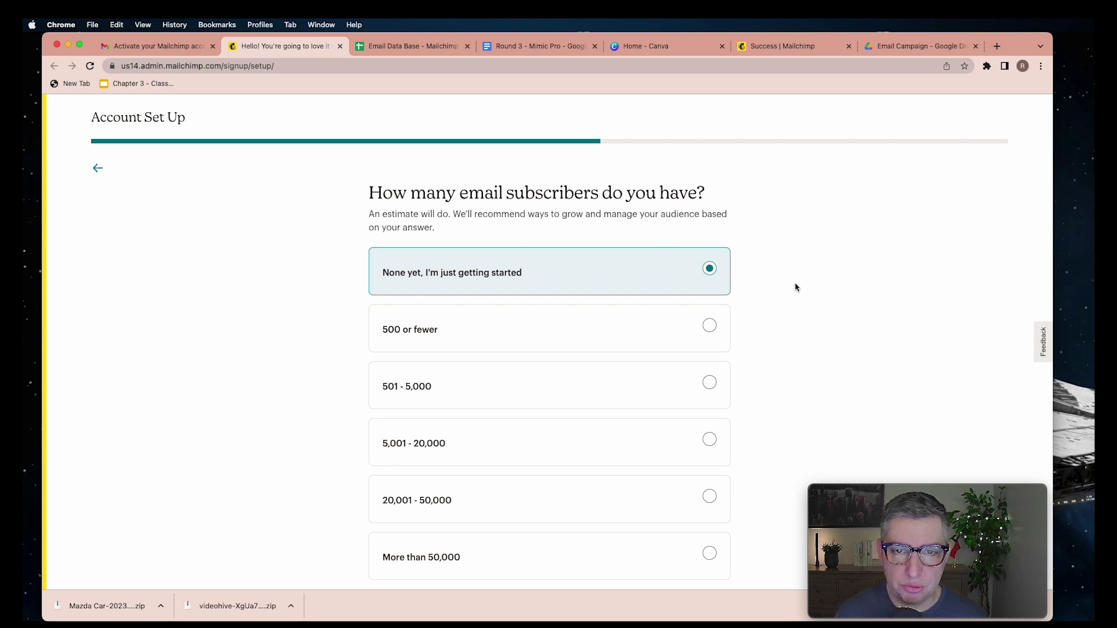
pyautogui.scroll(-3, 736, 428)
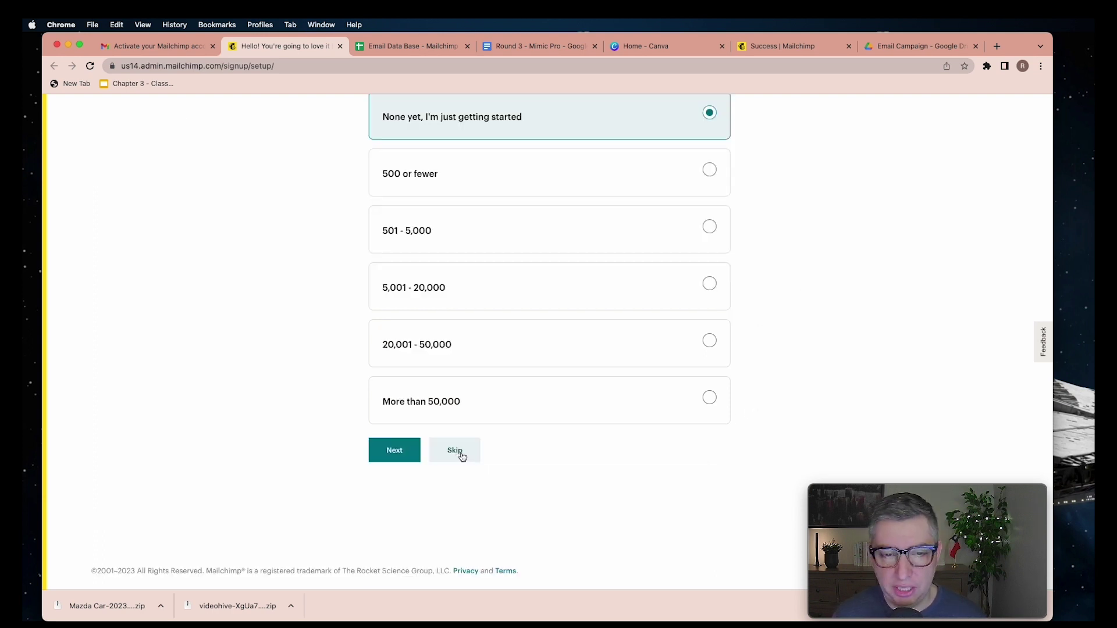
pyautogui.click(460, 453)
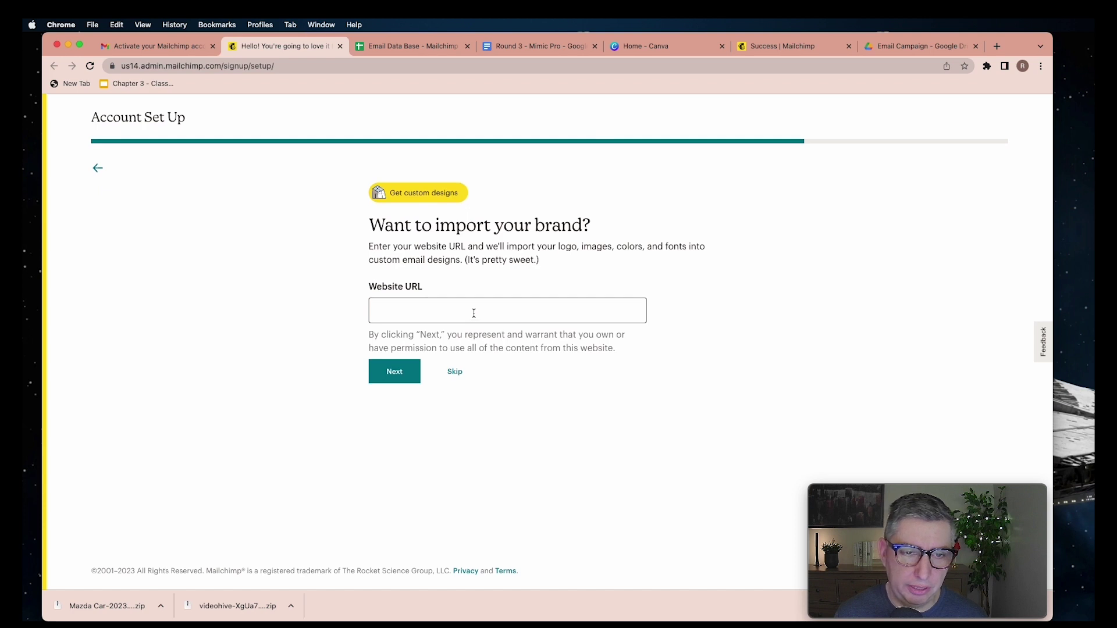
# Skip the website brand import and newsletter options, then enter the account dashboard
pyautogui.click(474, 313)
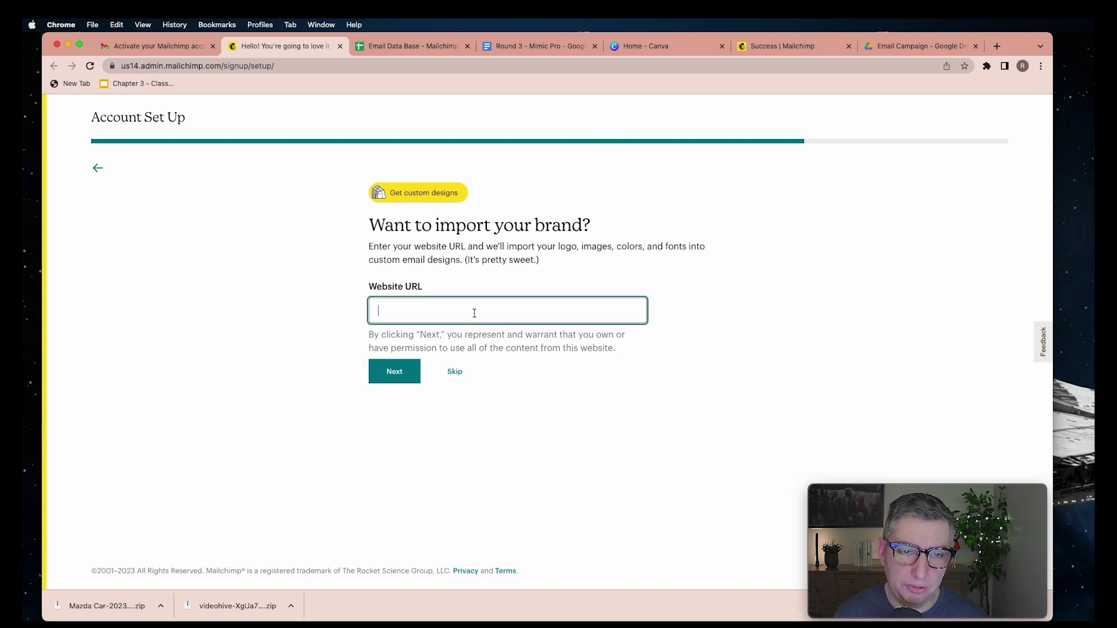
pyautogui.click(458, 375)
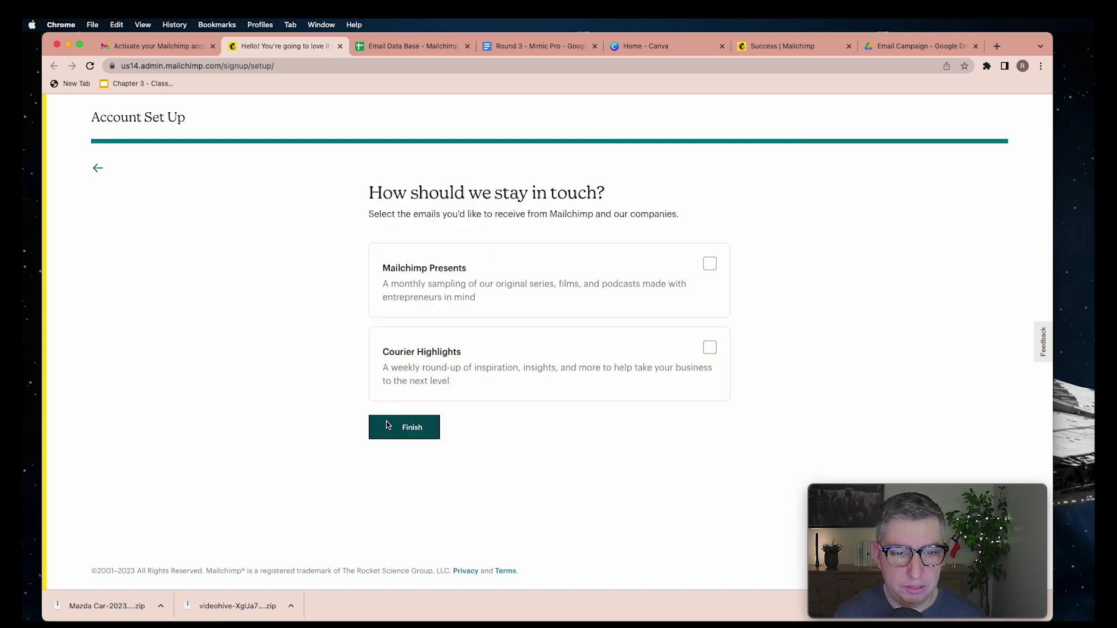
pyautogui.click(388, 426)
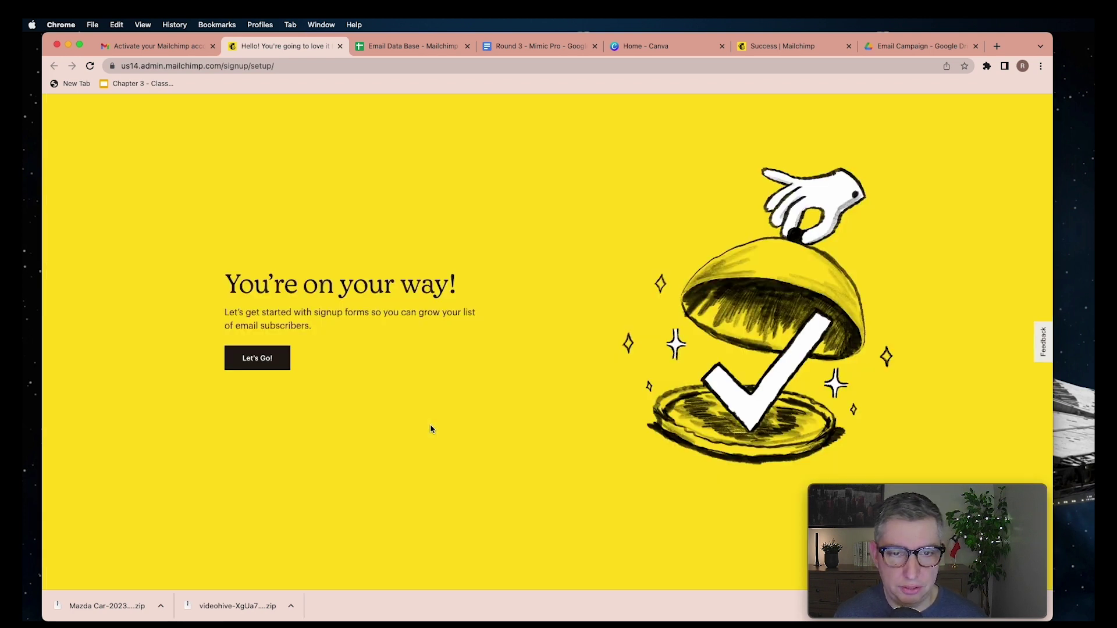
pyautogui.click(261, 364)
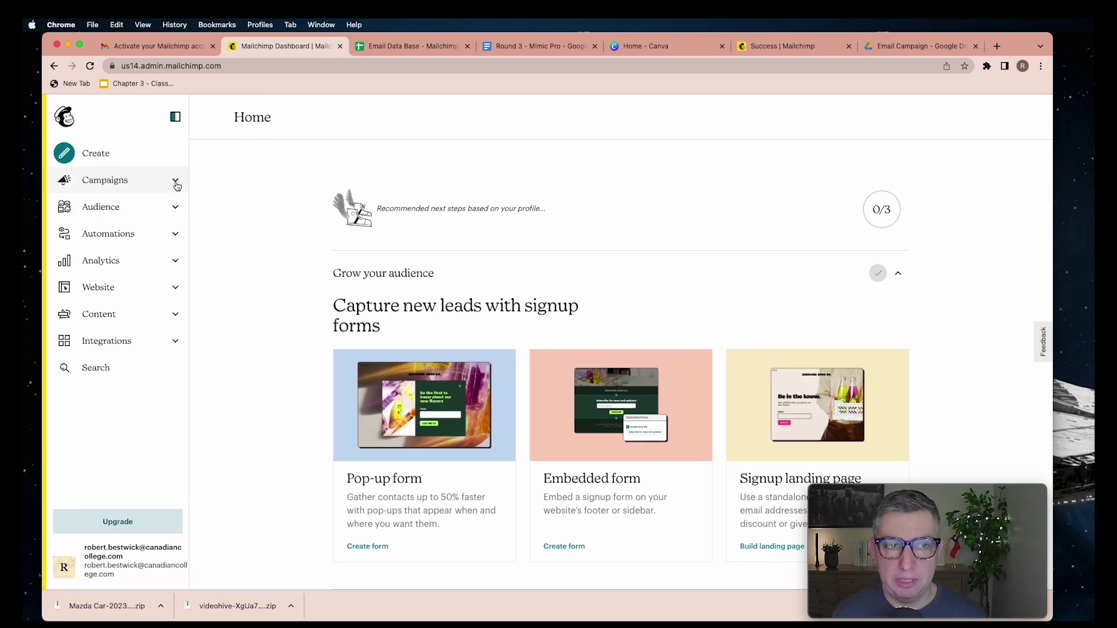
# Go to Audience > All contacts and choose Add a subscriber
pyautogui.click(176, 211)
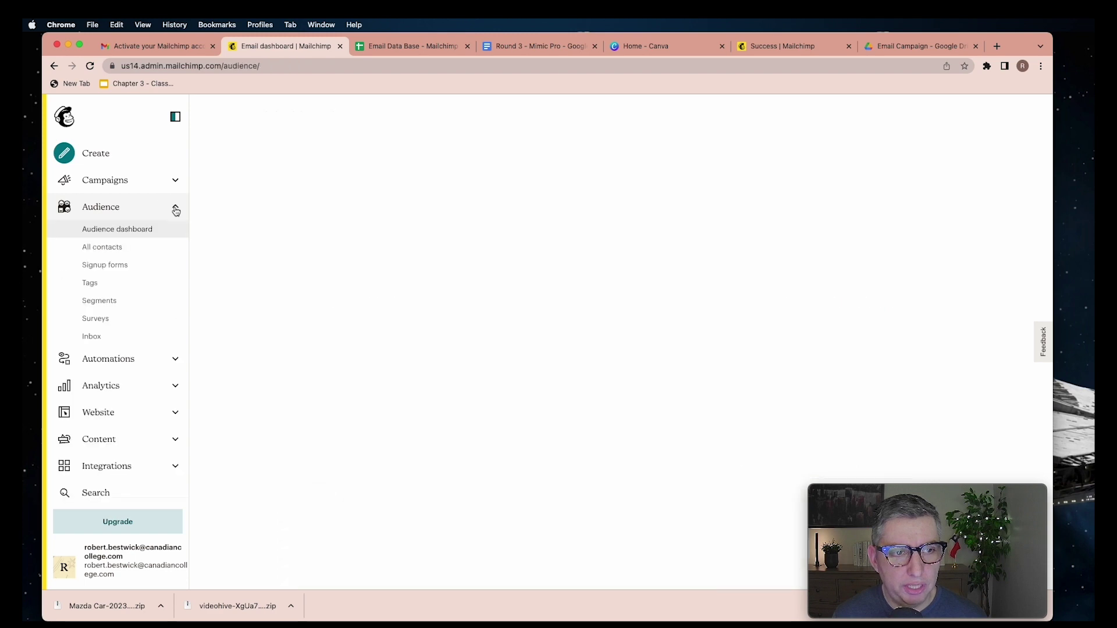
pyautogui.click(119, 249)
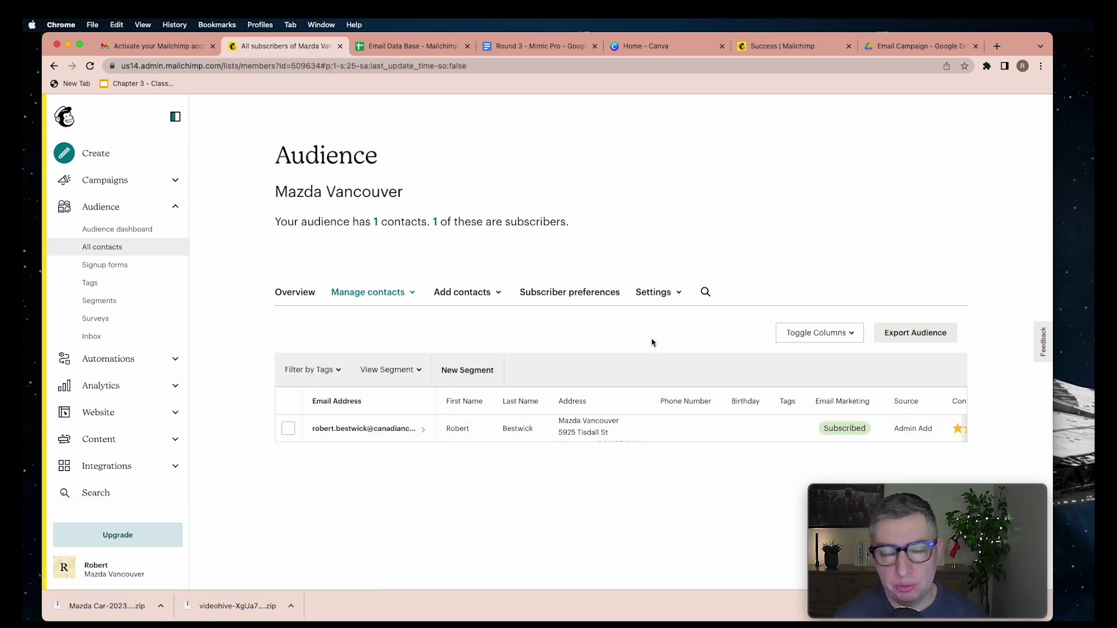
pyautogui.click(494, 293)
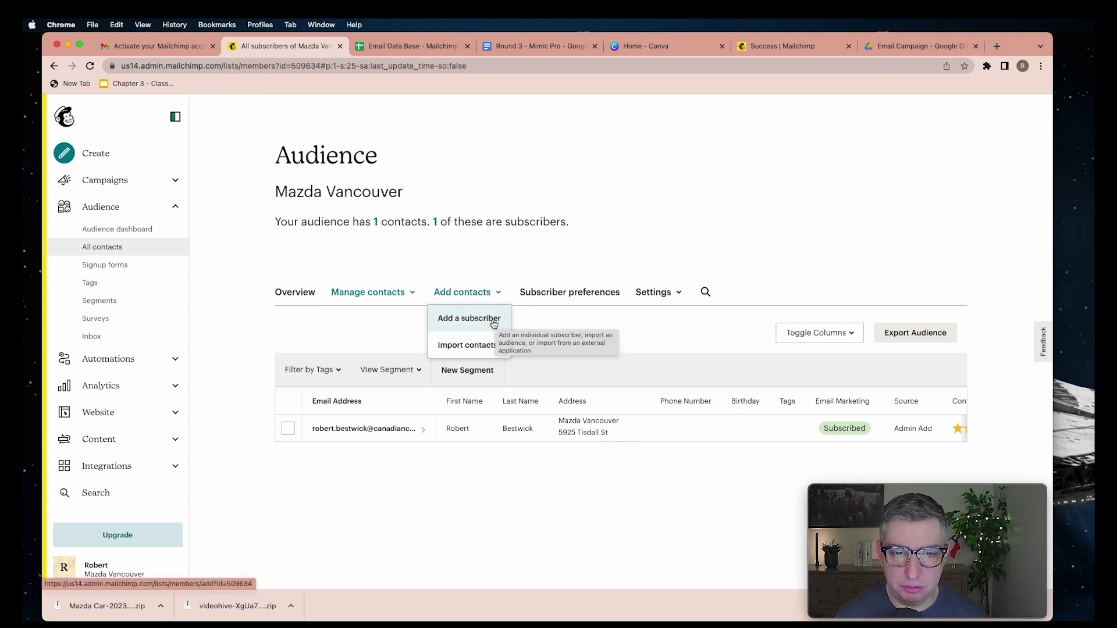
pyautogui.click(494, 322)
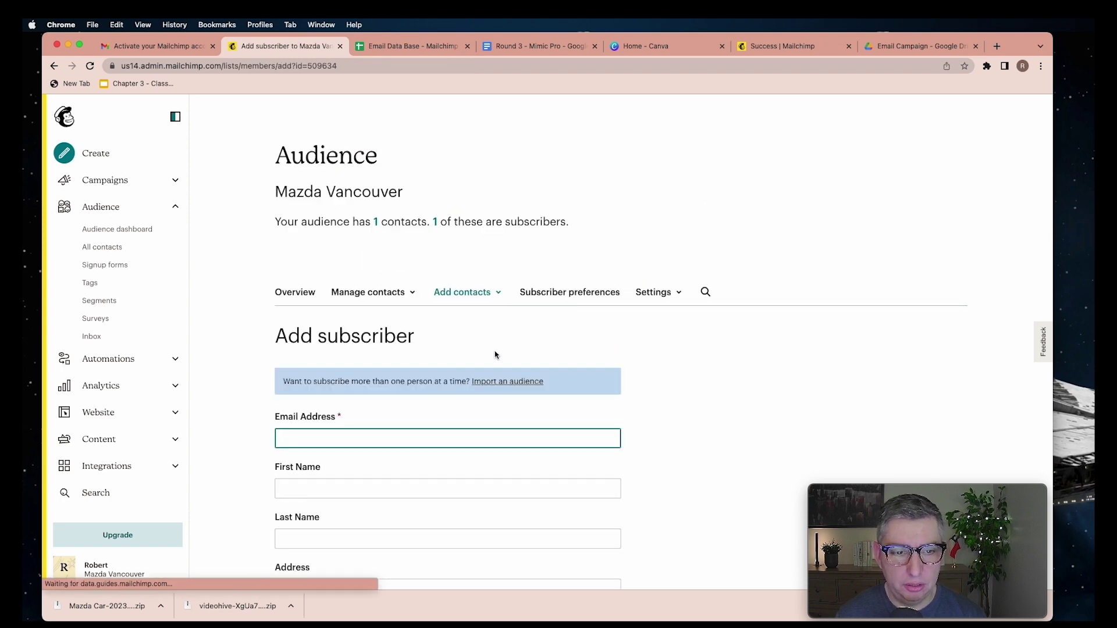
# Switch to bulk importing contacts from the Add contacts menu instead
pyautogui.scroll(-8, 495, 355)
pyautogui.scroll(5, 495, 354)
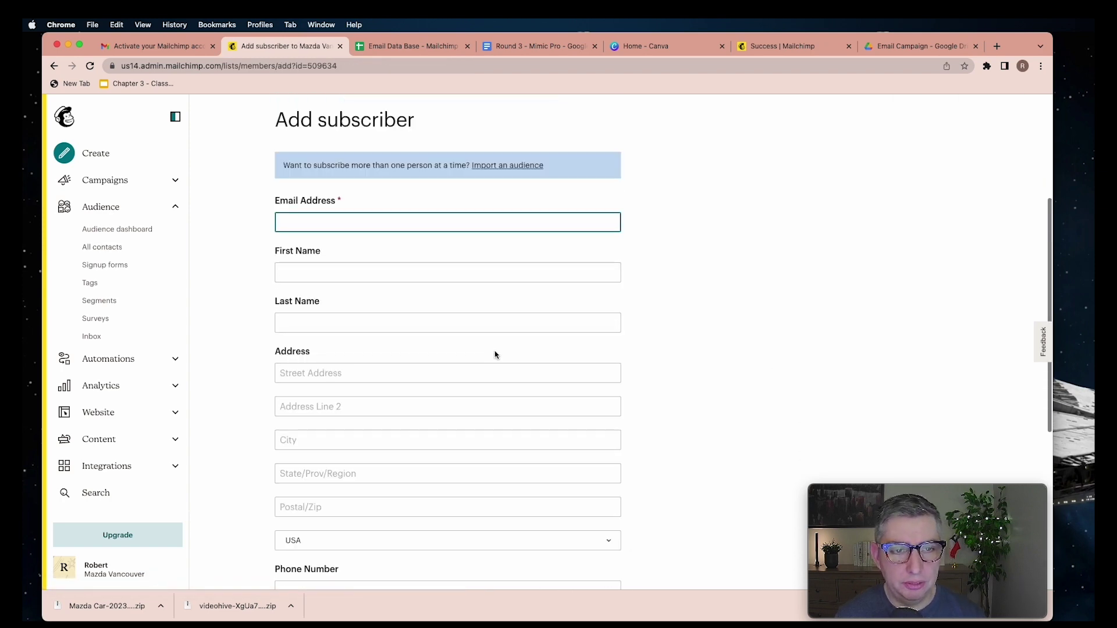
pyautogui.scroll(-6, 524, 309)
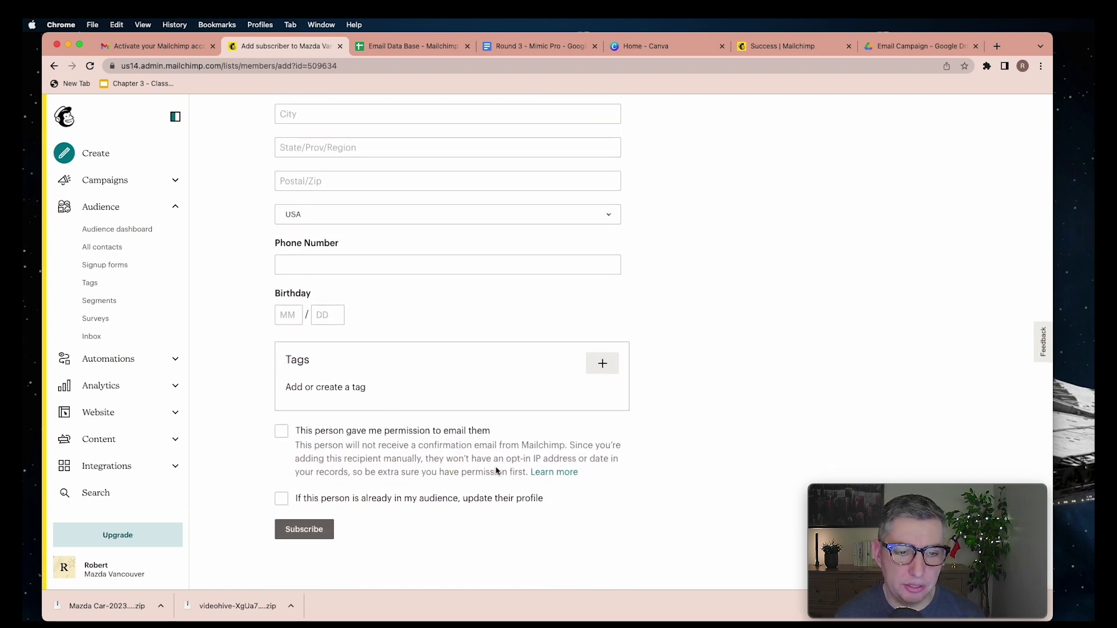
pyautogui.scroll(8, 560, 456)
pyautogui.click(484, 295)
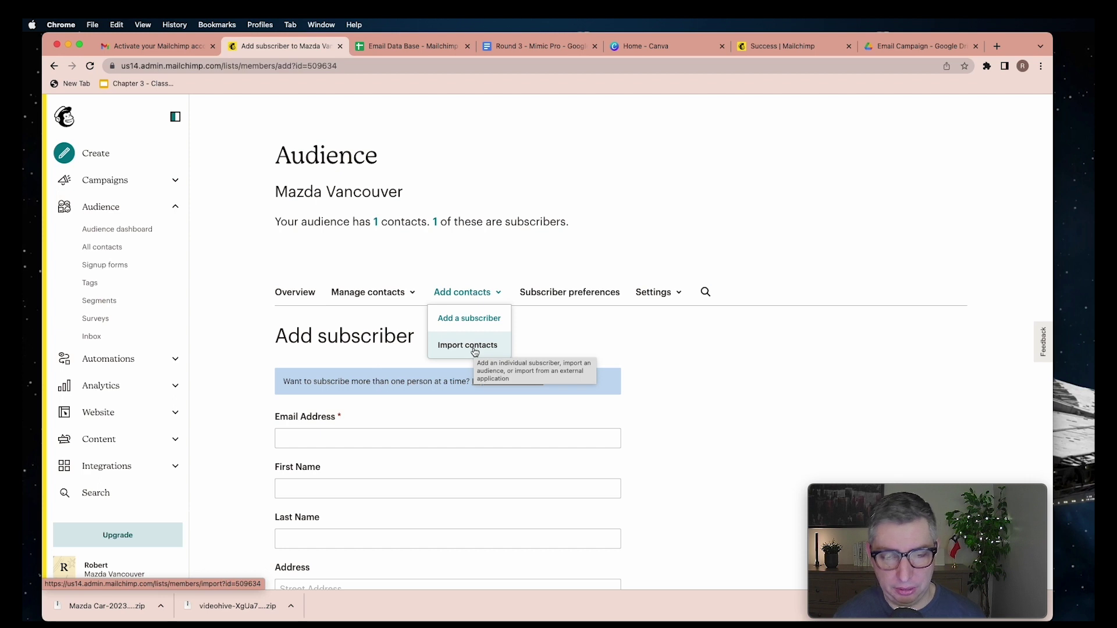
pyautogui.click(469, 345)
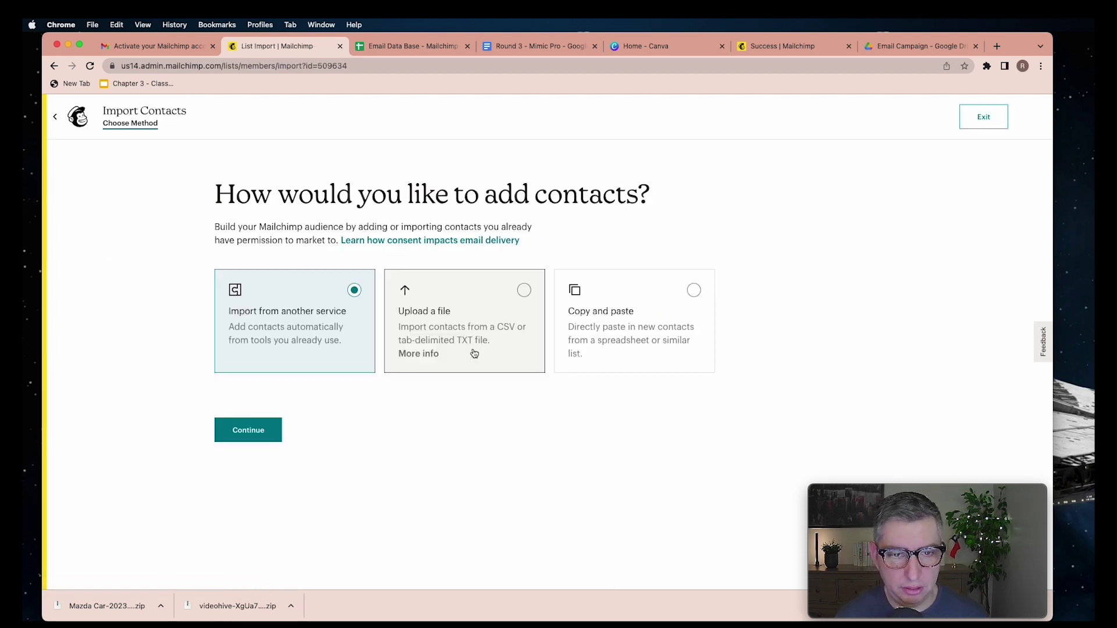
# Upload the contacts file Course_Student_List (1).csv from the computer
pyautogui.click(524, 290)
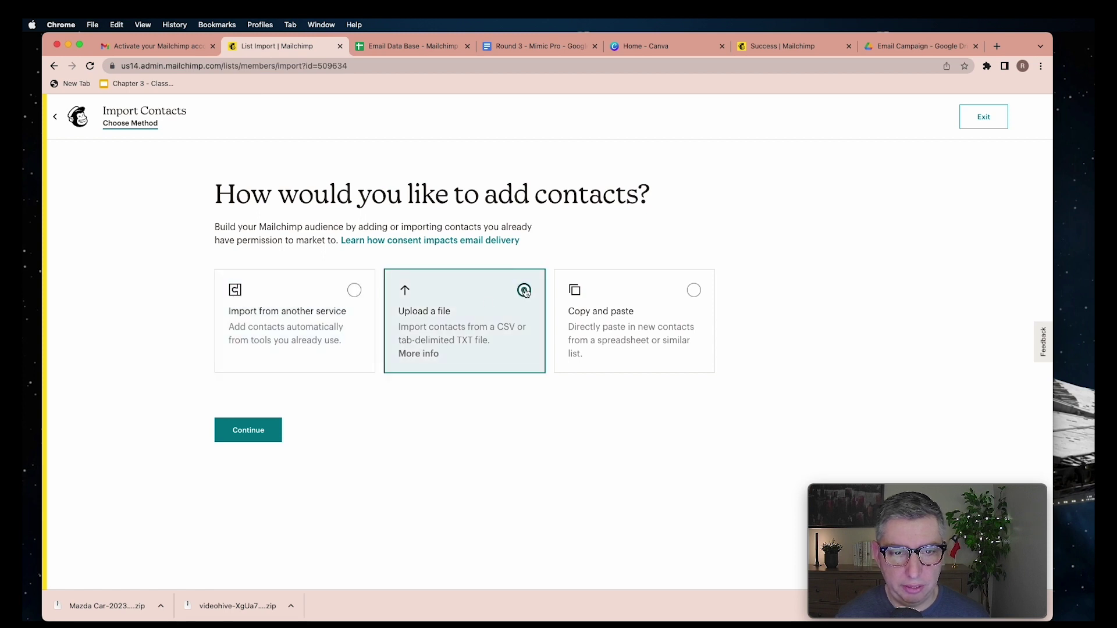
pyautogui.click(262, 437)
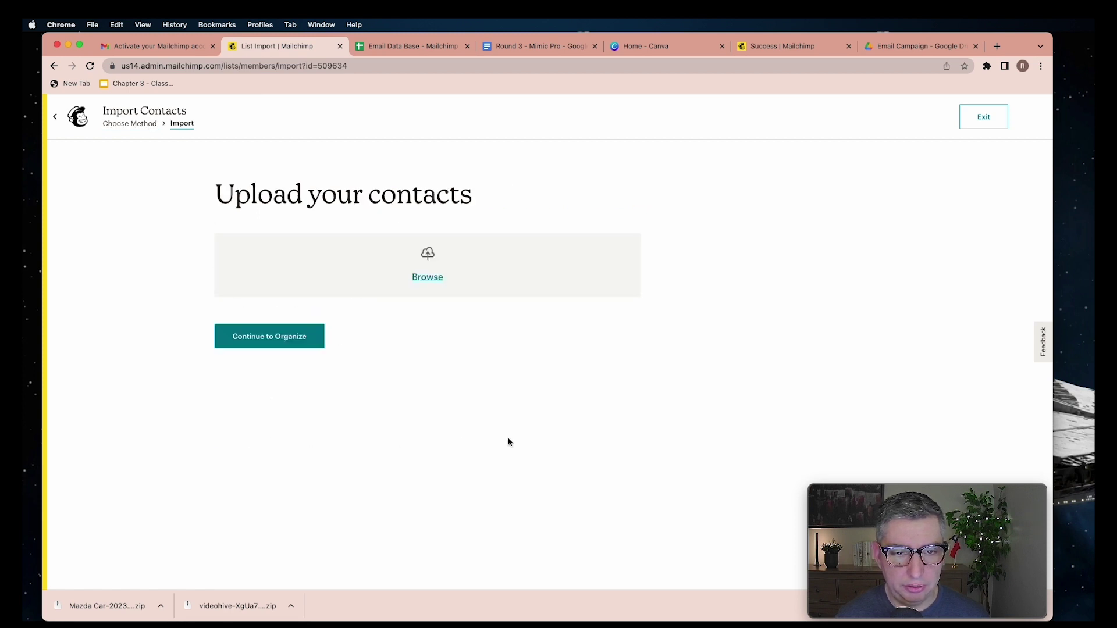
pyautogui.click(433, 281)
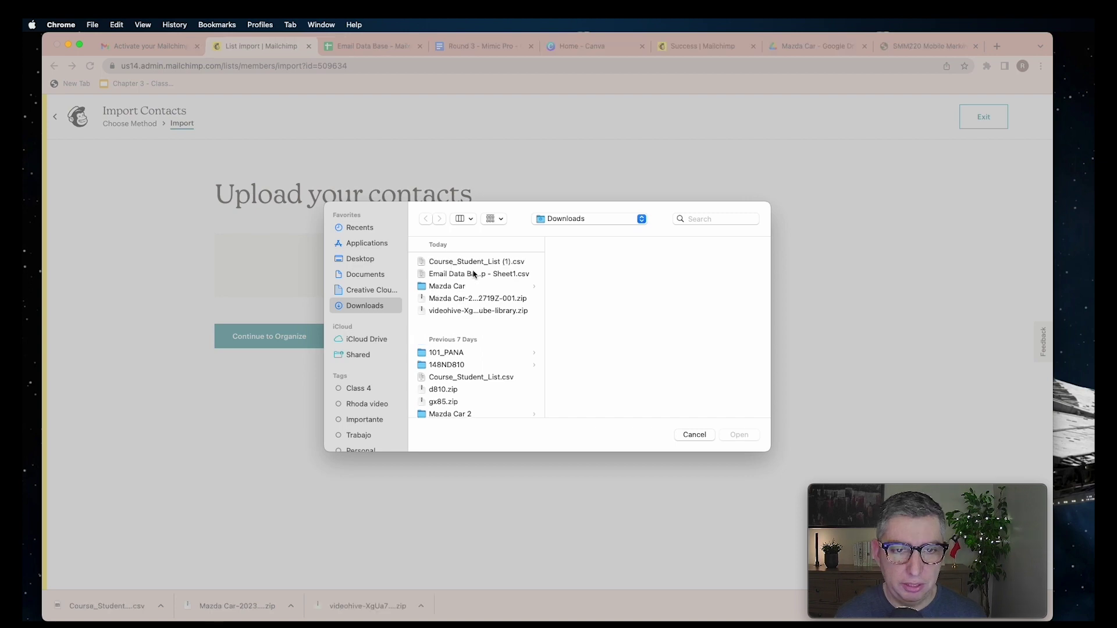
pyautogui.click(469, 262)
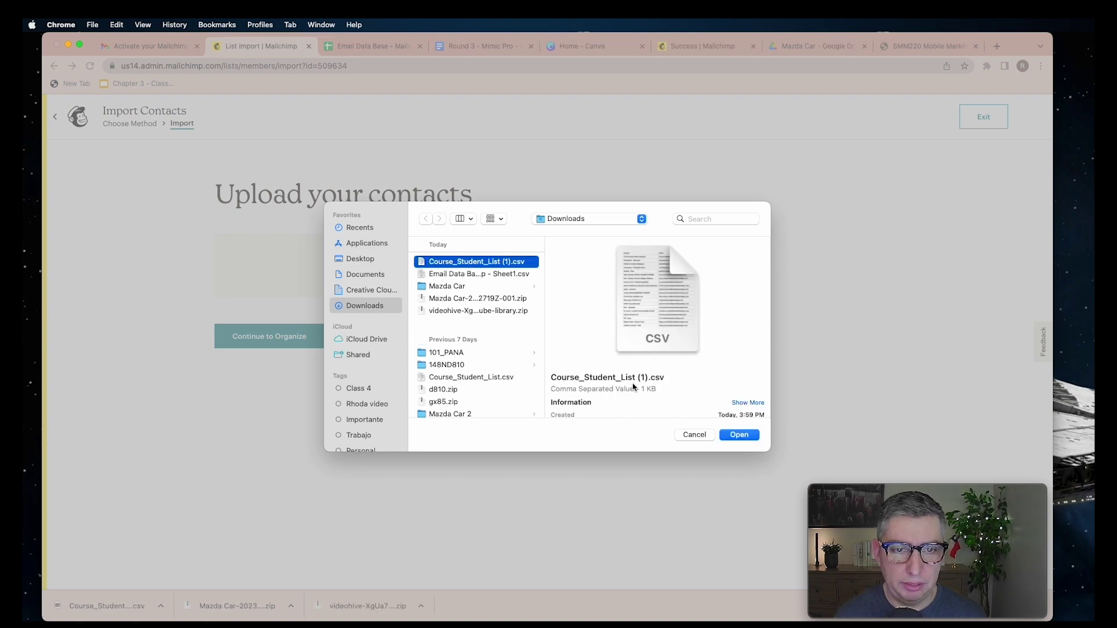
pyautogui.click(739, 436)
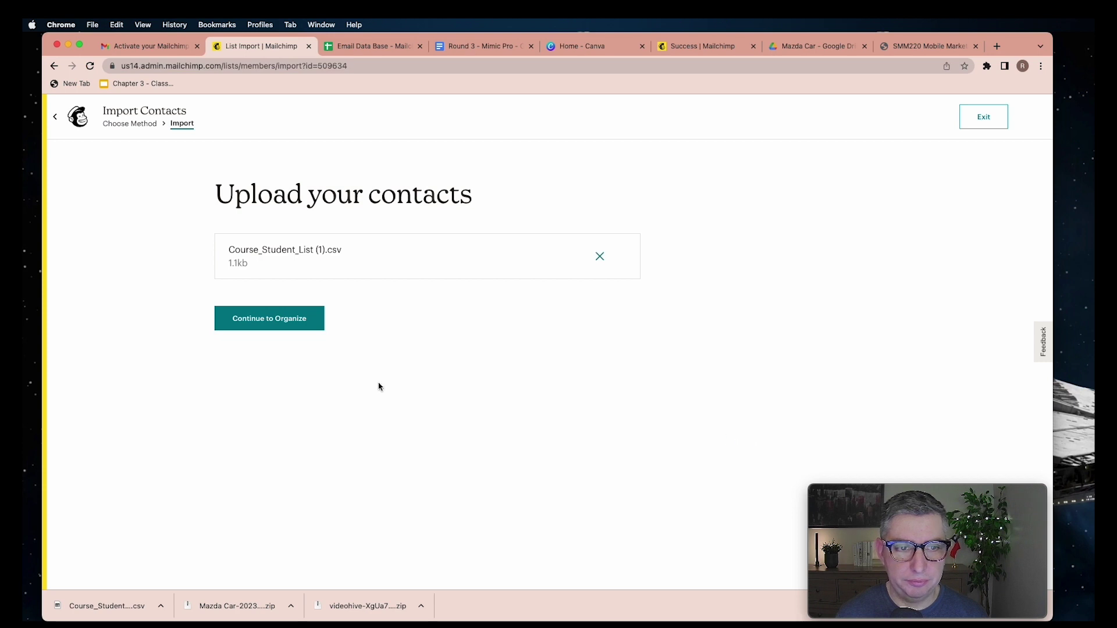
# Keep the contacts Subscribed, tag them Vancouver, and start matching the Student column
pyautogui.click(274, 317)
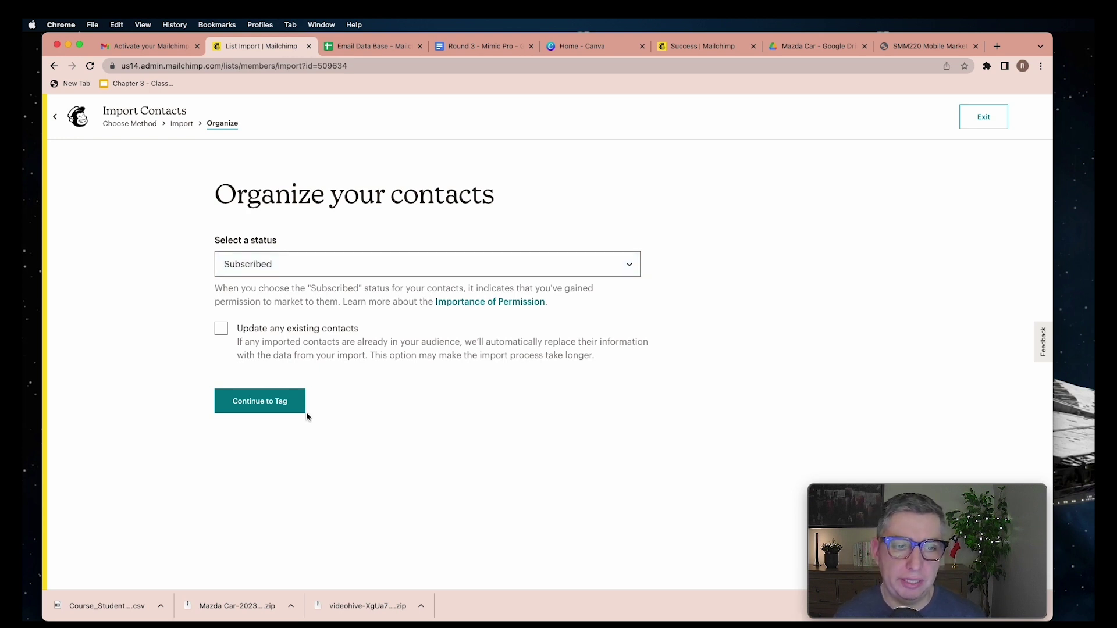
pyautogui.click(274, 407)
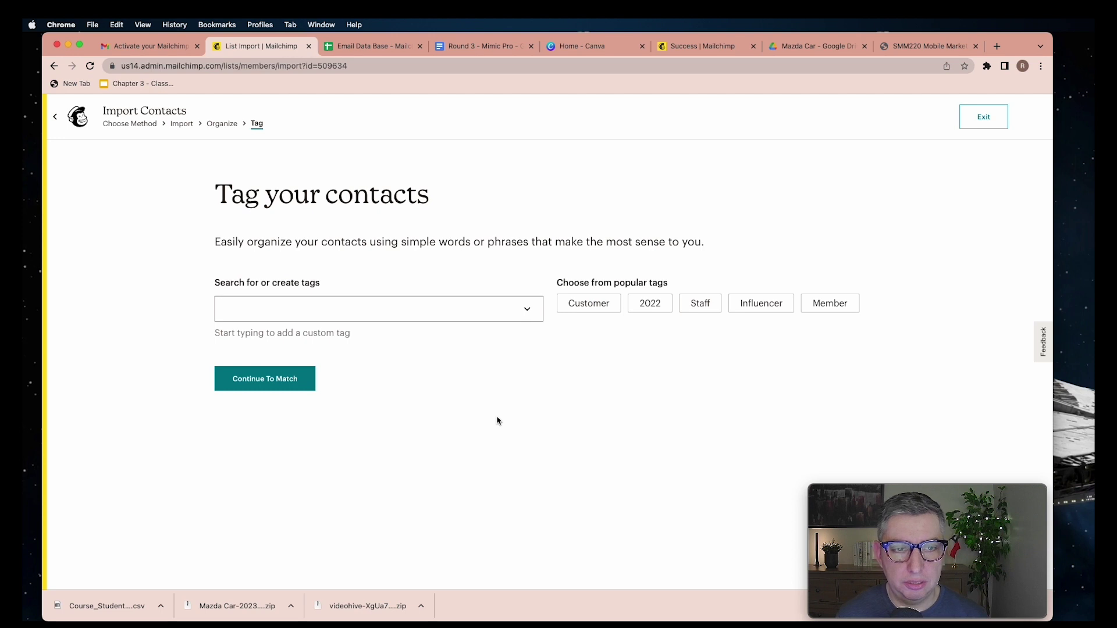
pyautogui.click(386, 311)
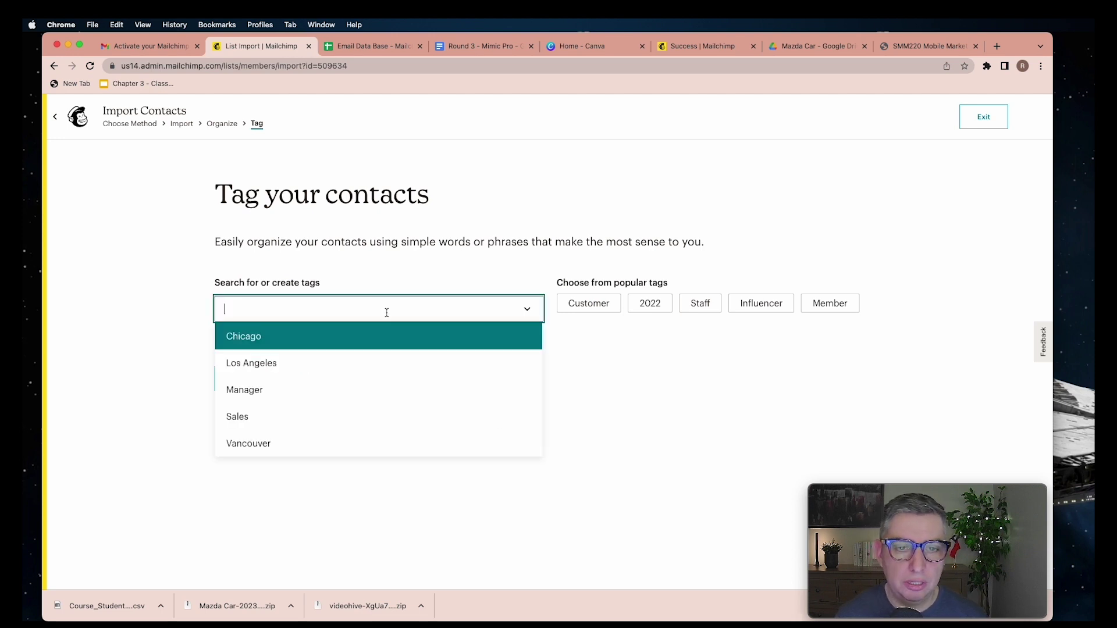
pyautogui.click(401, 282)
pyautogui.click(381, 313)
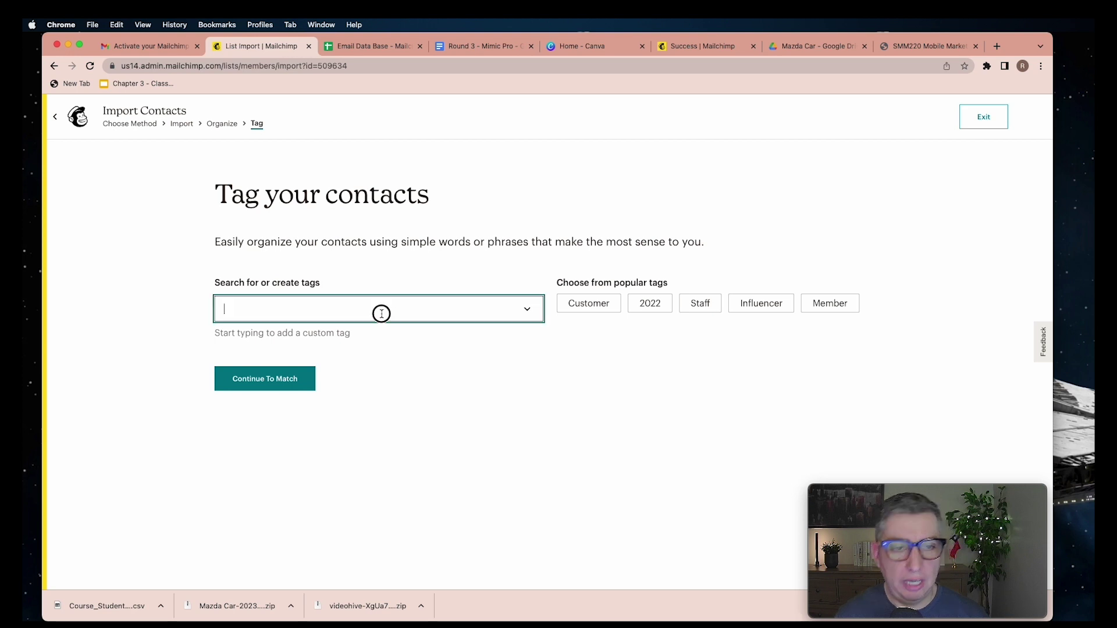
pyautogui.click(627, 404)
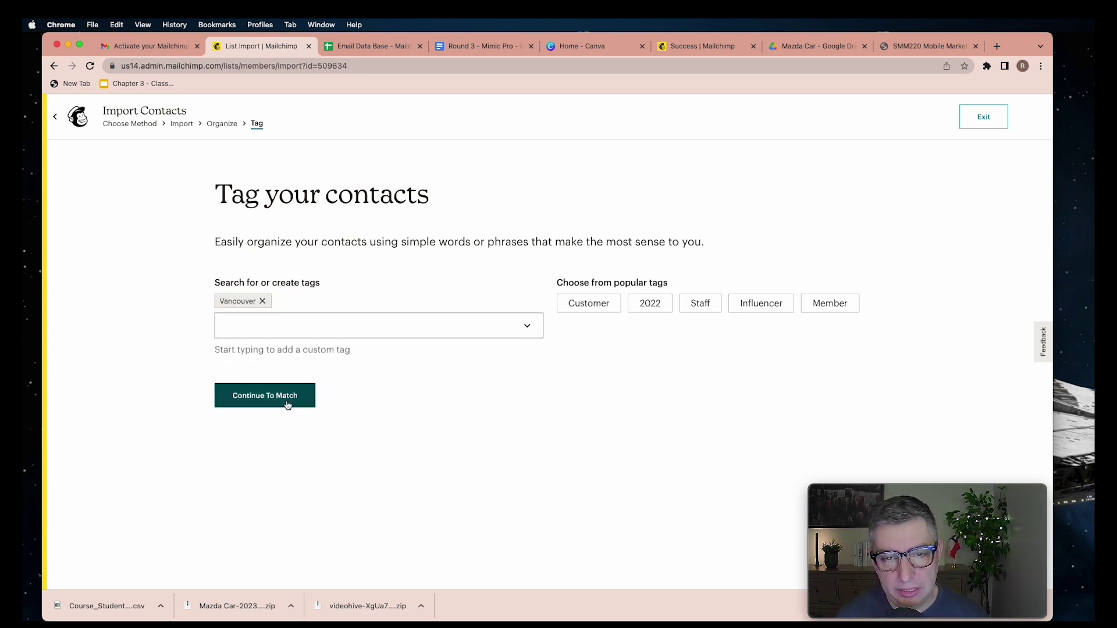
pyautogui.click(288, 404)
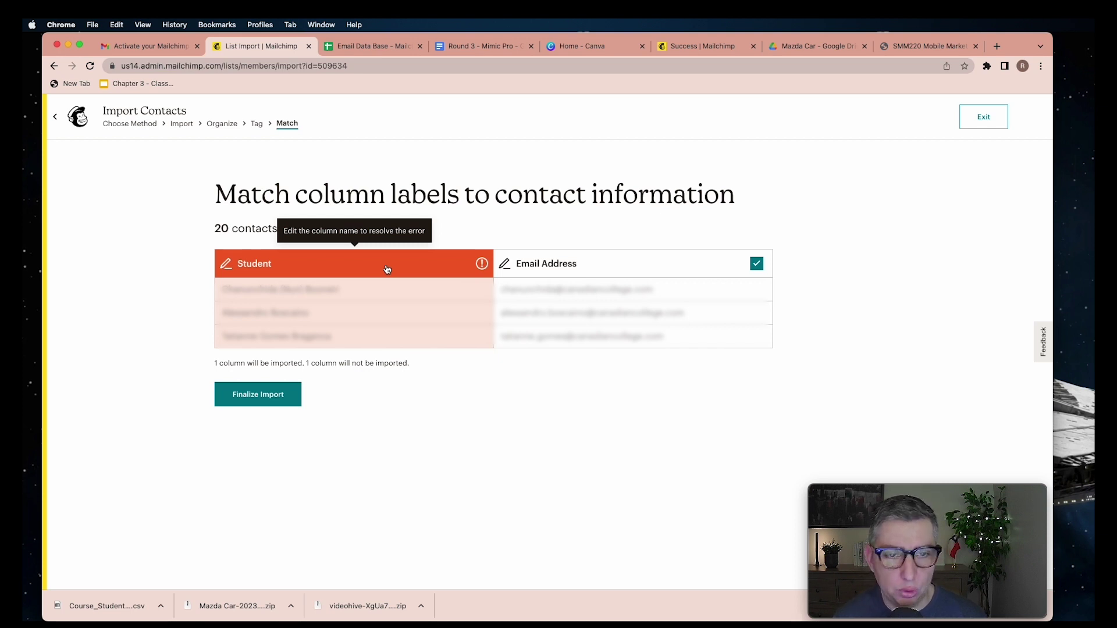
pyautogui.click(387, 269)
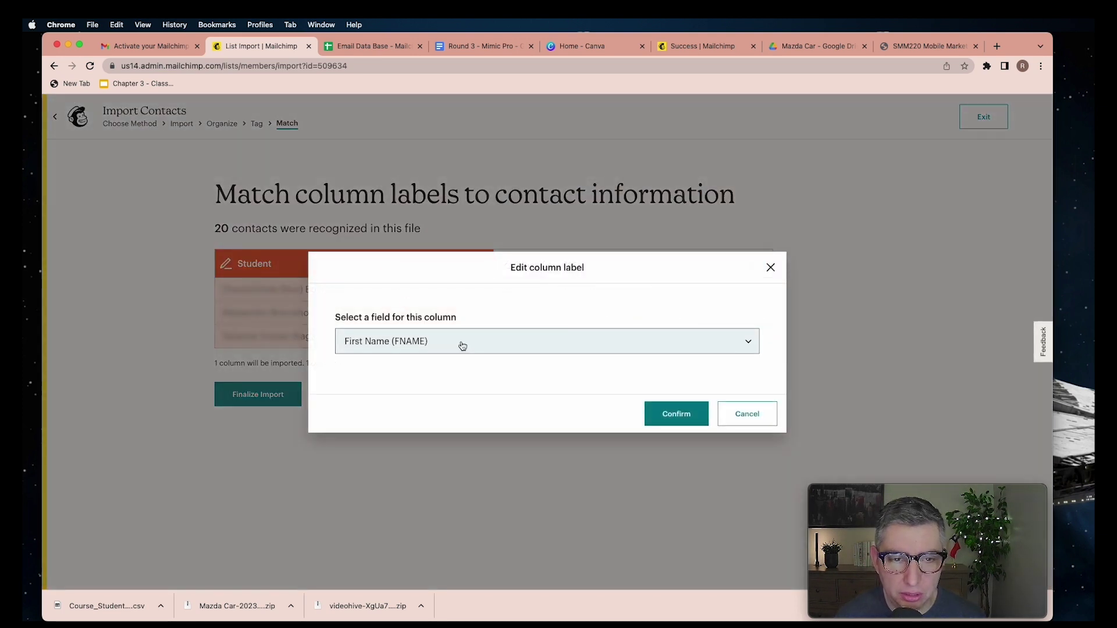
# Map the Student column to First Name (FNAME)
pyautogui.click(464, 345)
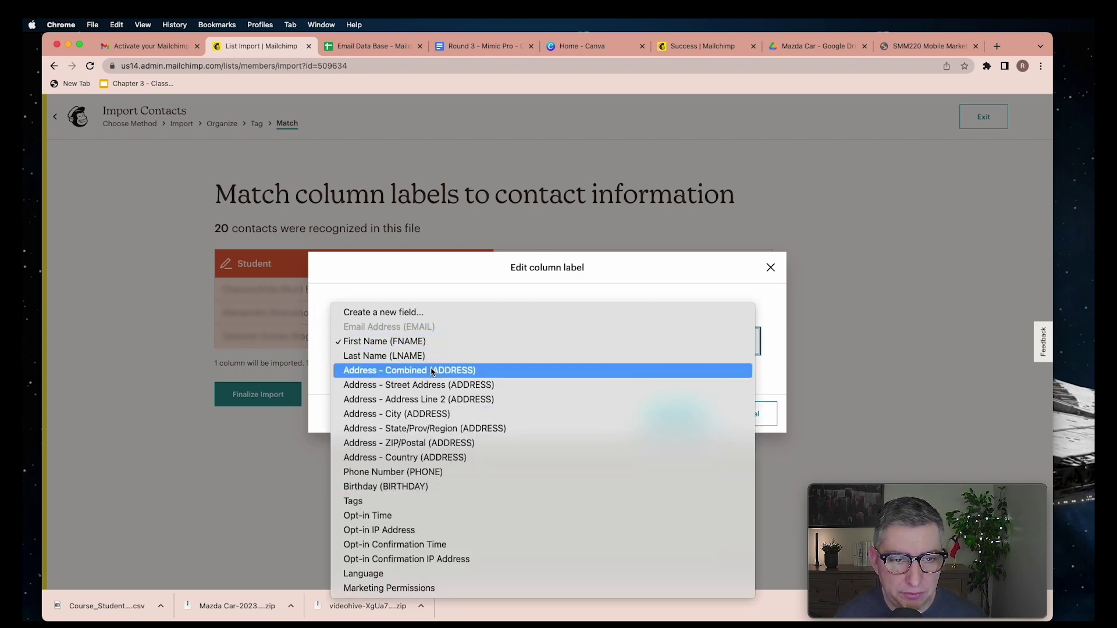
pyautogui.click(439, 347)
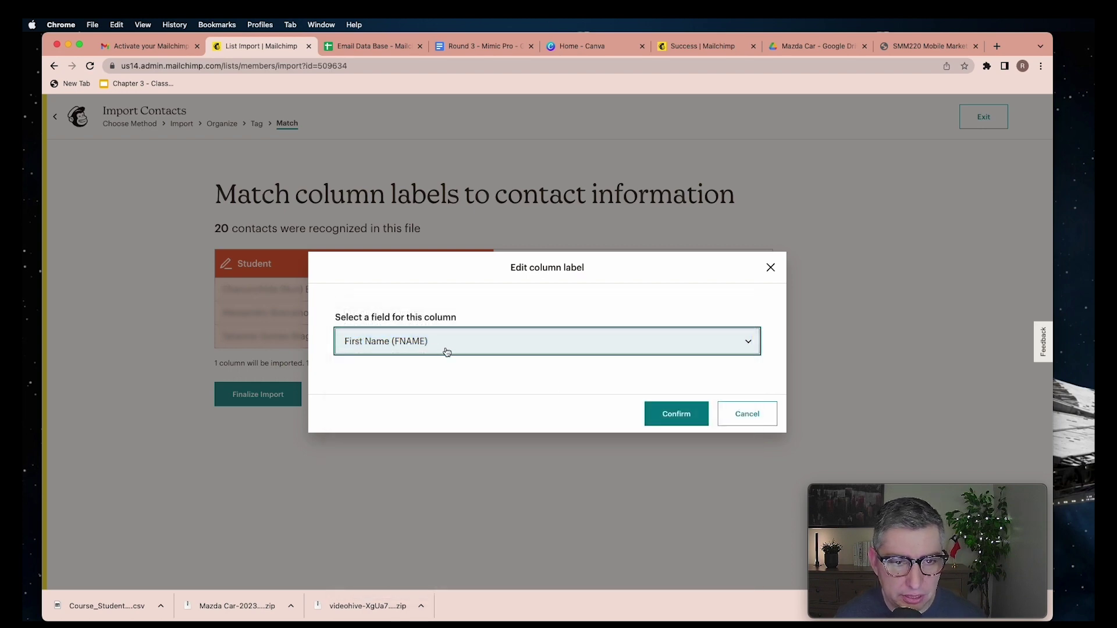
pyautogui.click(676, 413)
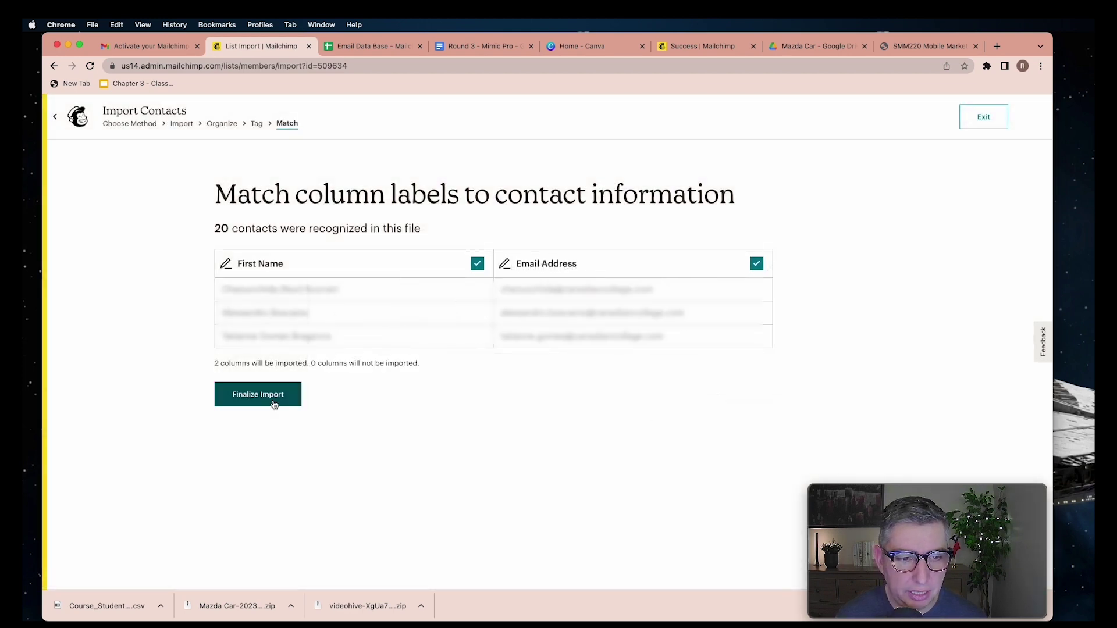
# Finalize and complete the import of 20 contacts, then view the imported list
pyautogui.click(273, 397)
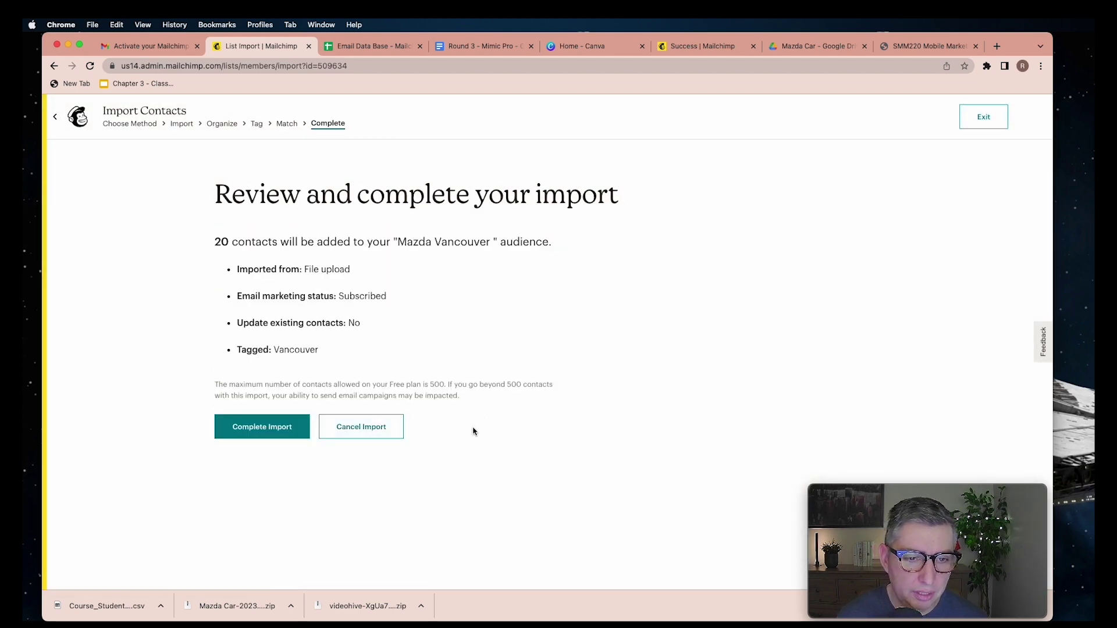
pyautogui.click(254, 431)
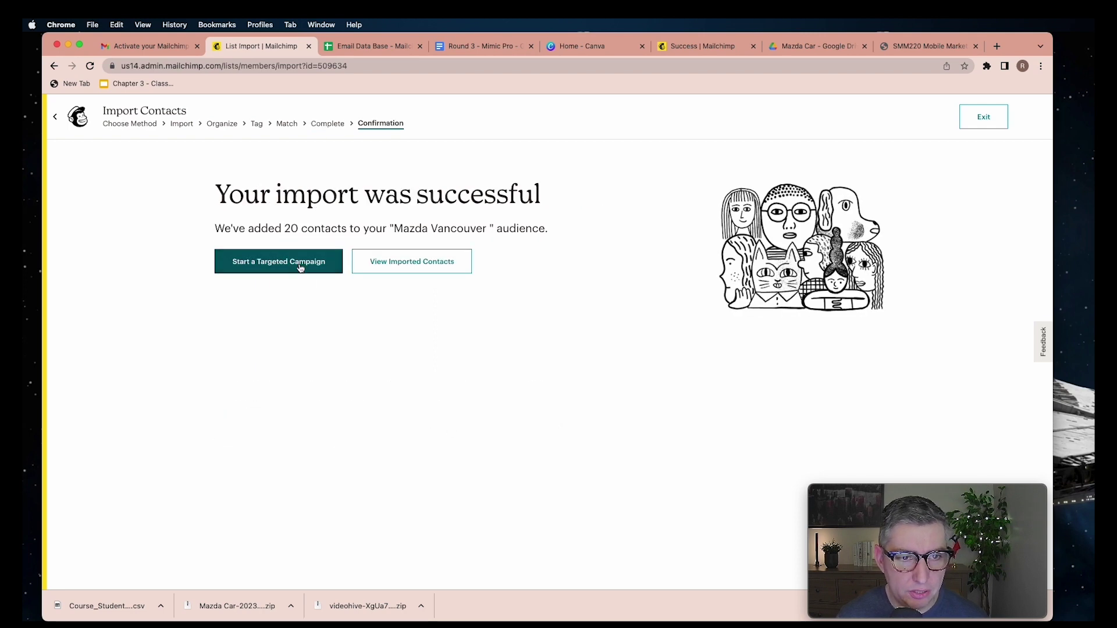
pyautogui.click(423, 268)
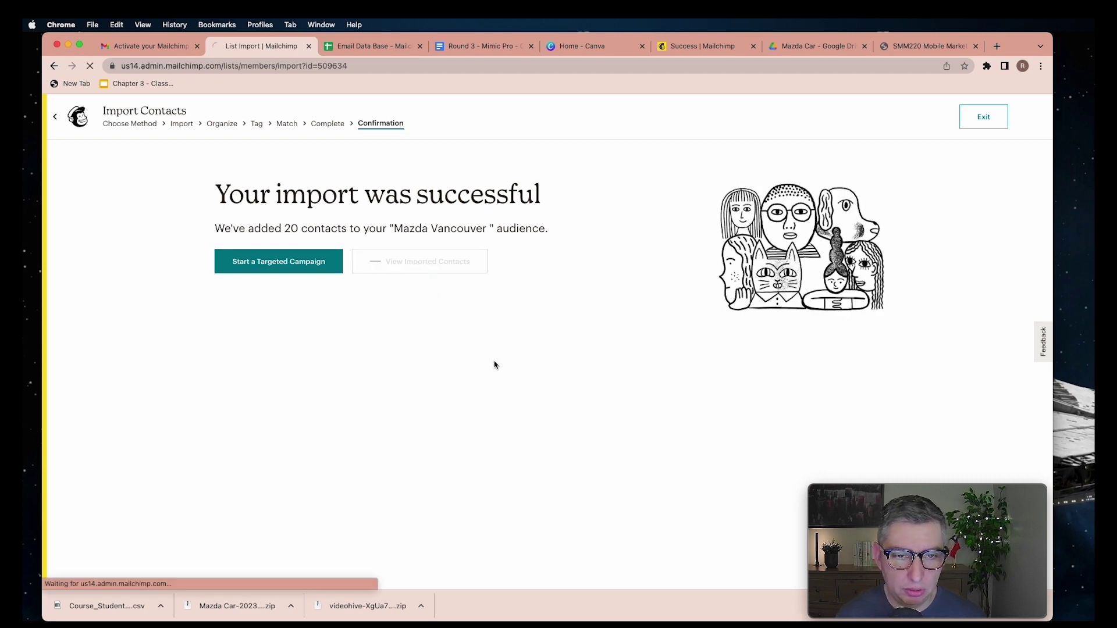
pyautogui.moveTo(925, 524); pyautogui.dragTo(929, 77)
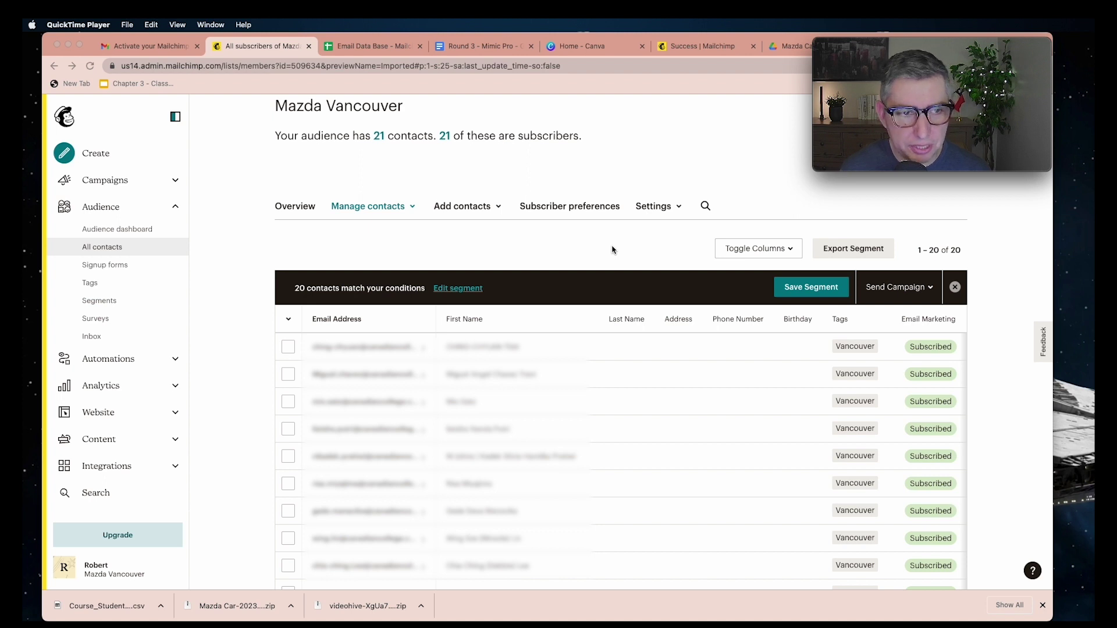
# Collapse the Audience sidebar section and open the Campaigns list
pyautogui.click(176, 210)
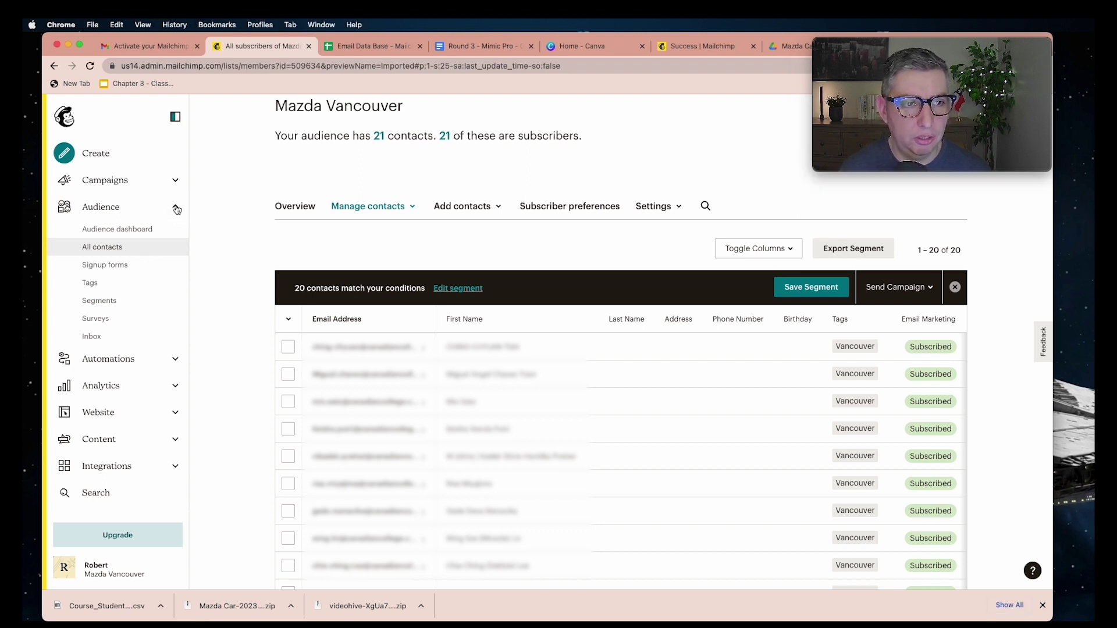
pyautogui.click(176, 210)
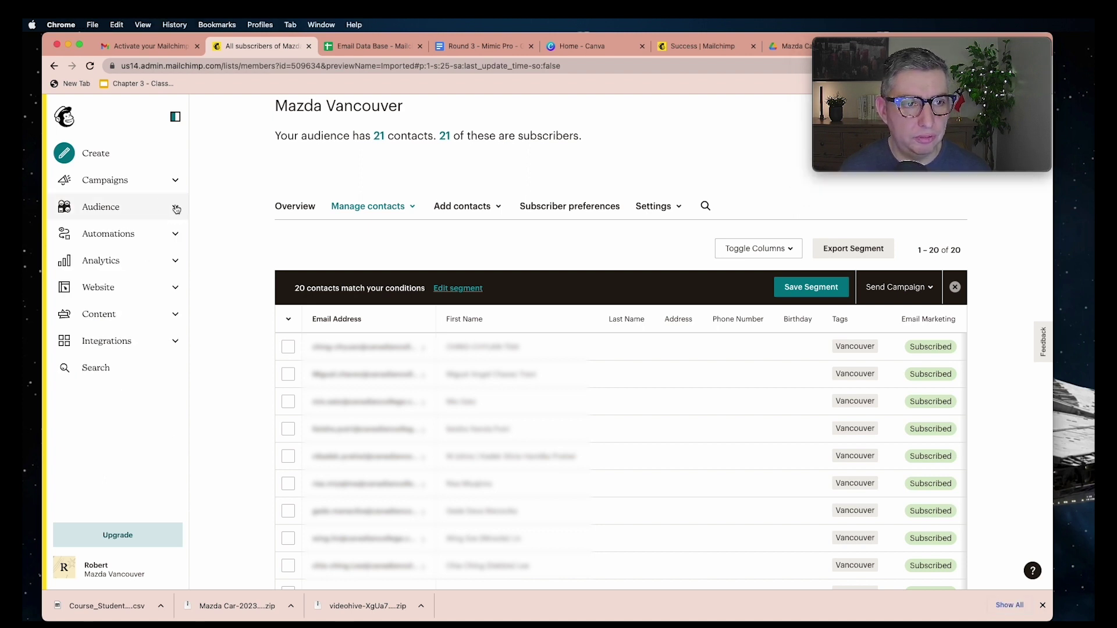
pyautogui.click(139, 183)
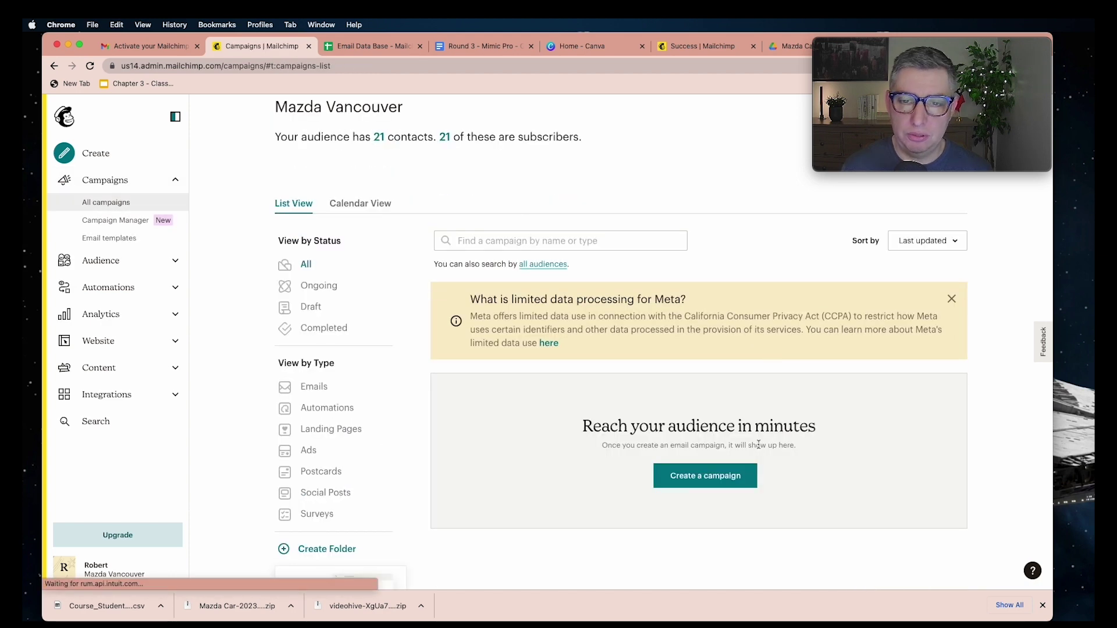
# Create a new Regular email campaign using the Classic Builder
pyautogui.click(708, 483)
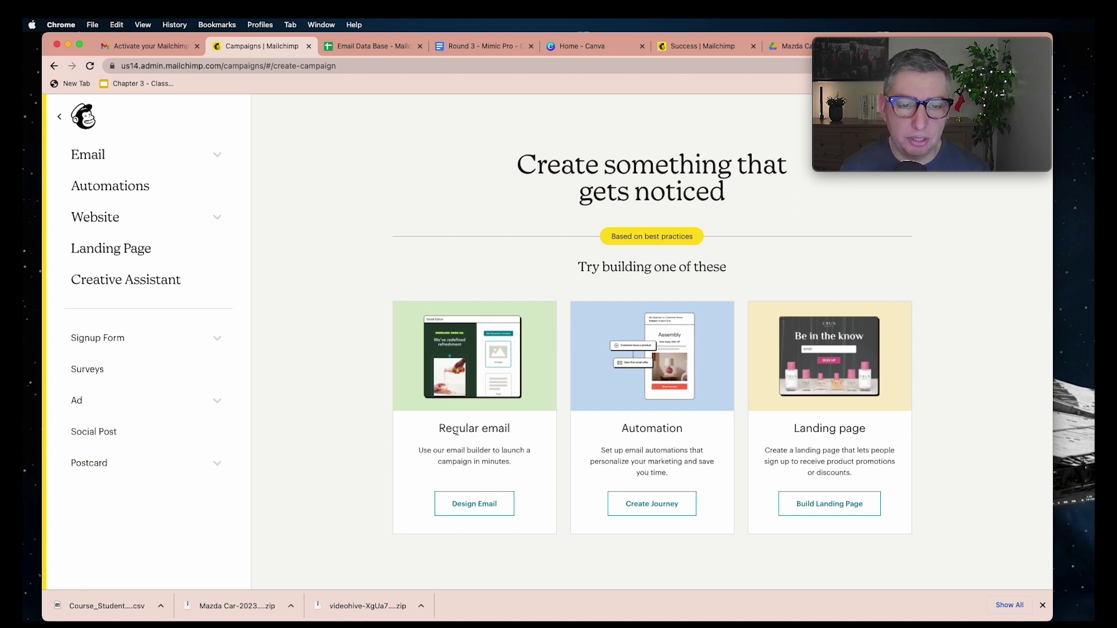
pyautogui.click(479, 510)
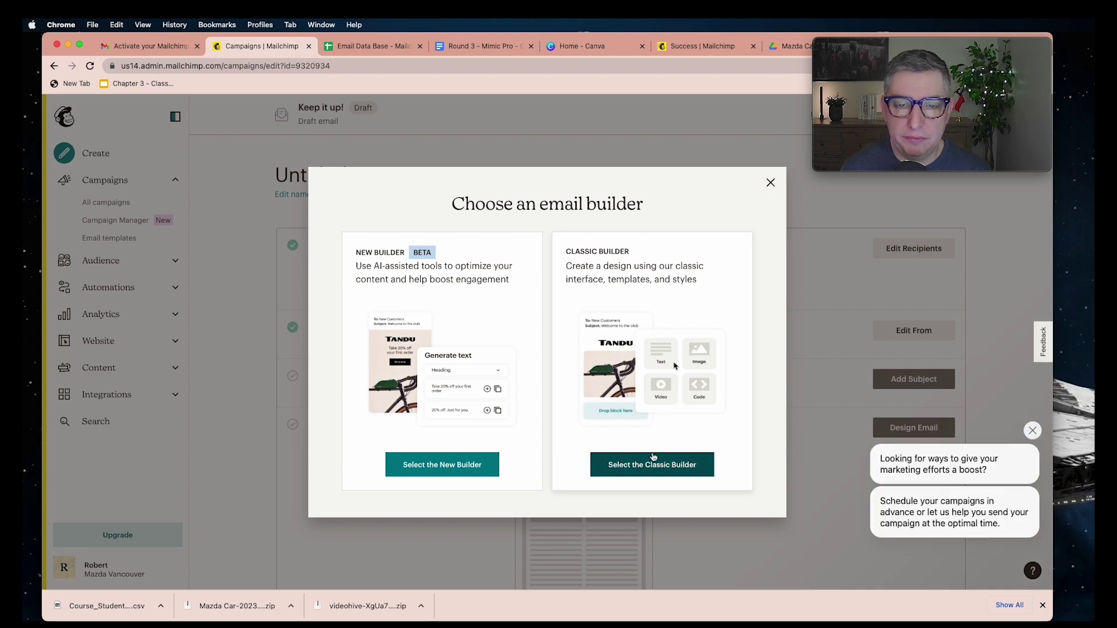
pyautogui.click(684, 471)
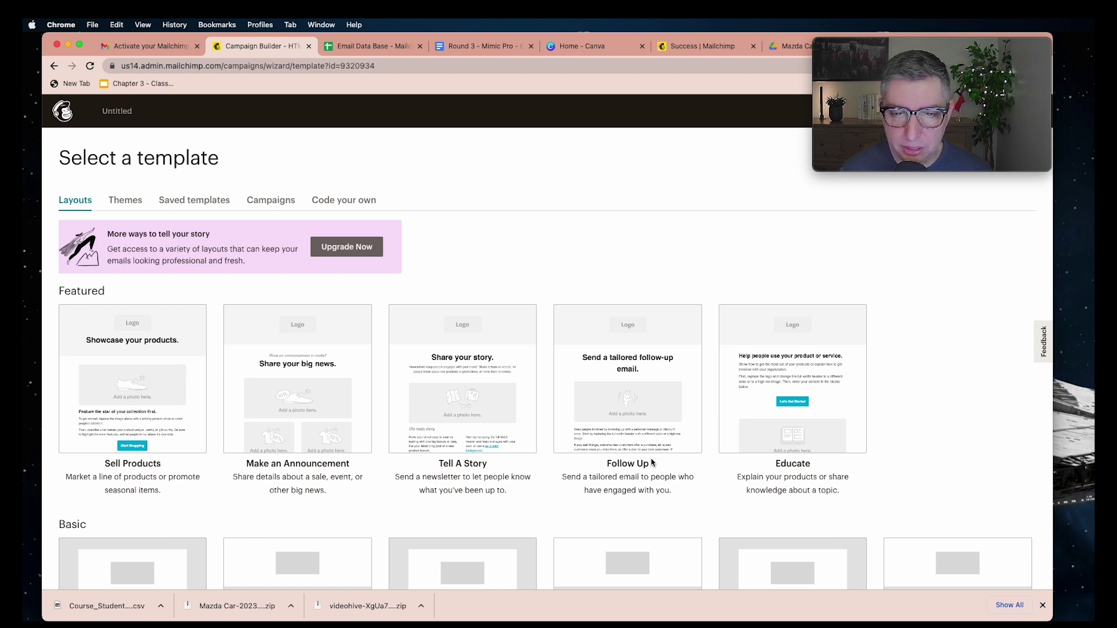
# Scroll to the basic templates and pick the 1 Column layout
pyautogui.scroll(-1, 653, 460)
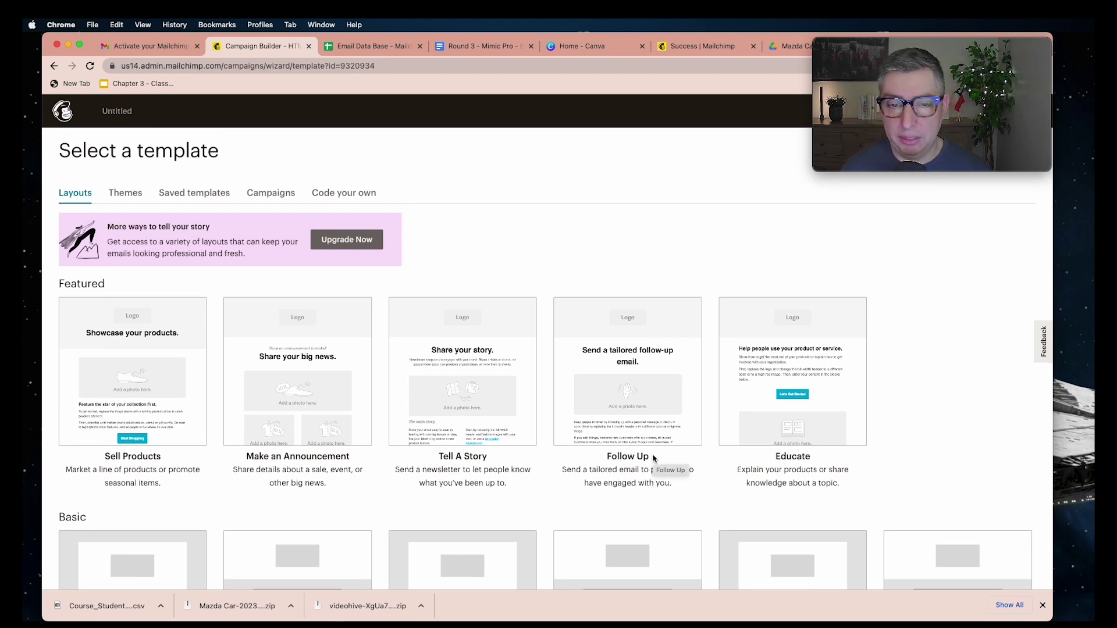
pyautogui.scroll(-5, 653, 459)
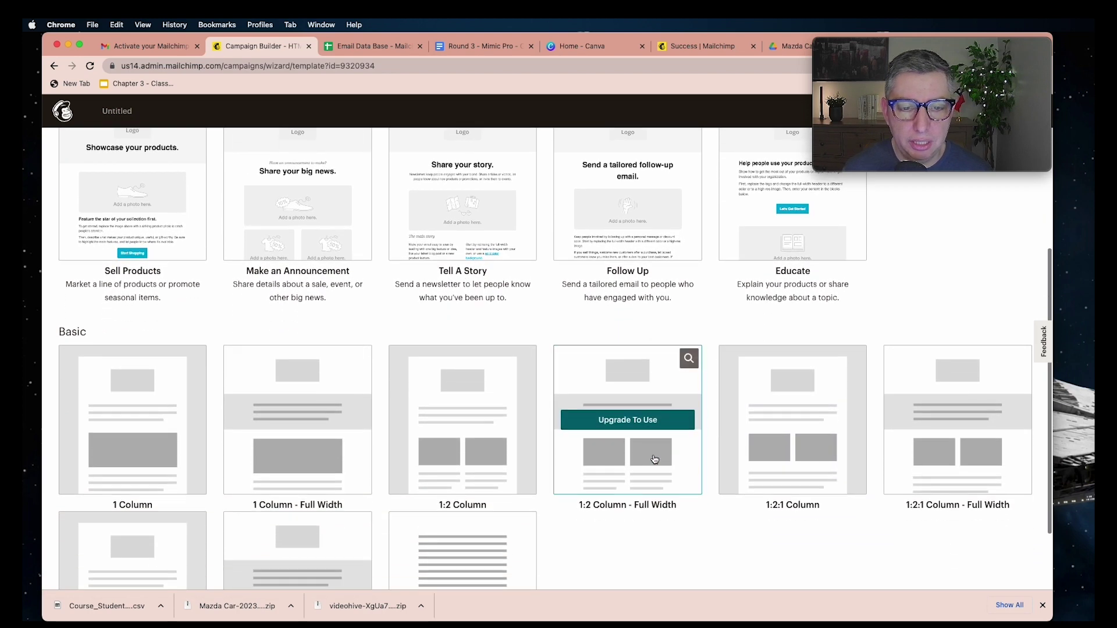
pyautogui.scroll(-3, 654, 459)
pyautogui.scroll(6, 653, 459)
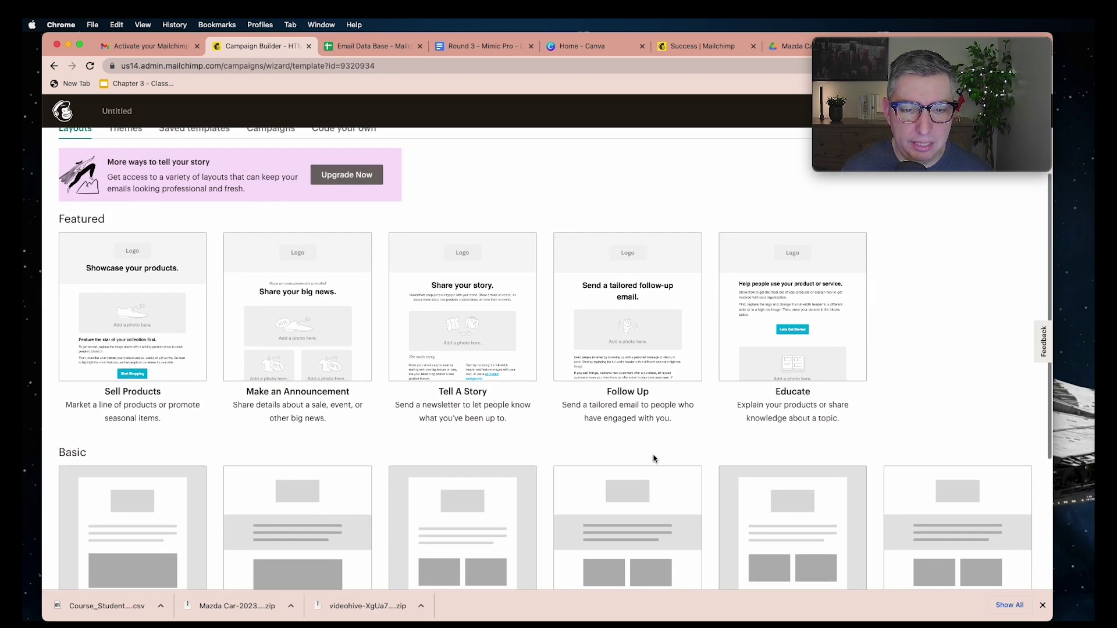
pyautogui.scroll(-2, 653, 457)
pyautogui.scroll(1, 653, 457)
pyautogui.scroll(-3, 653, 457)
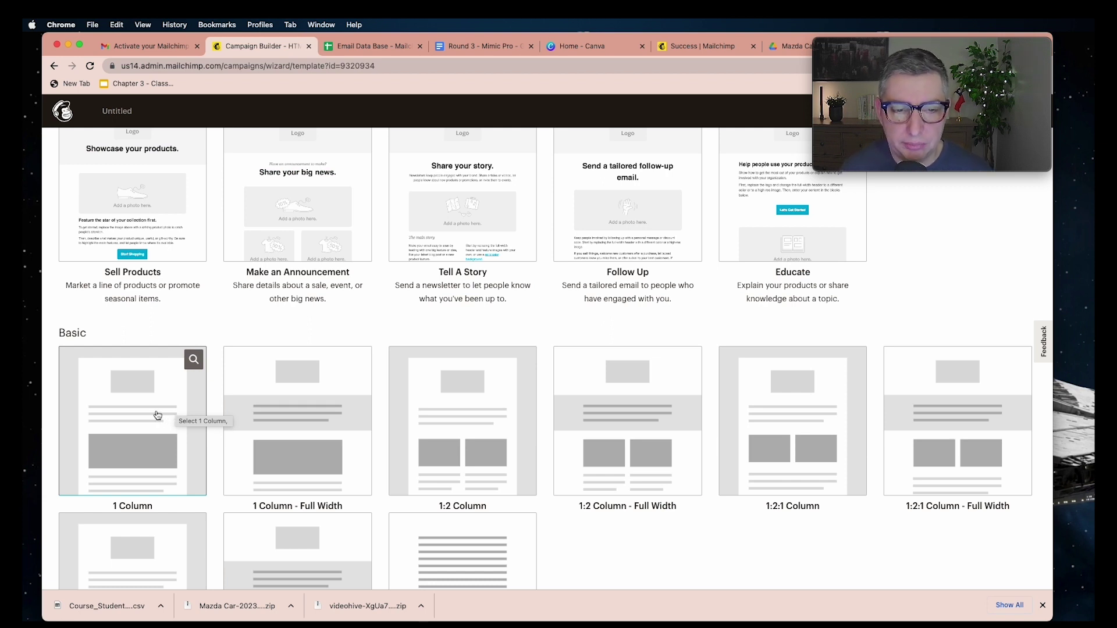
pyautogui.click(157, 414)
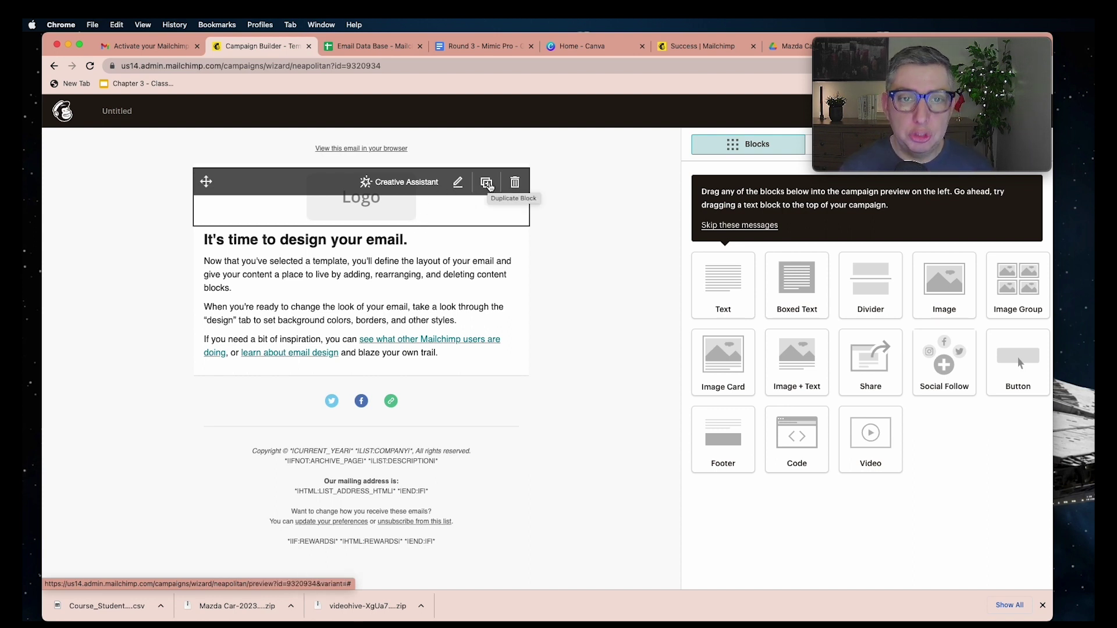
# Delete the duplicated second Logo block, confirming the removal in the dialog
pyautogui.click(487, 183)
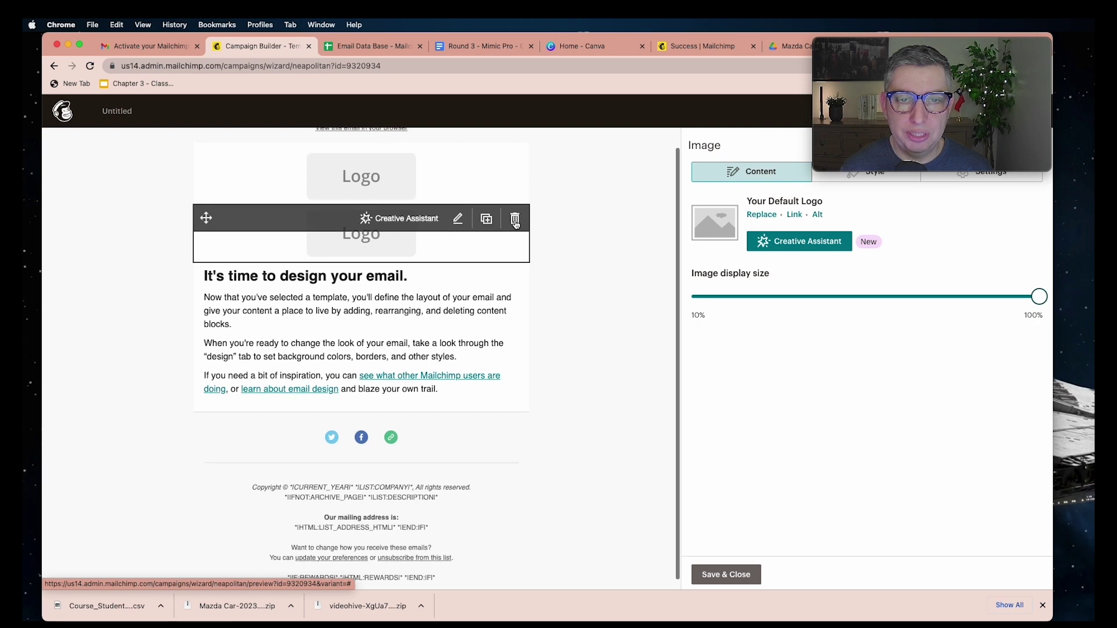
pyautogui.scroll(1, 515, 221)
pyautogui.scroll(1, 515, 226)
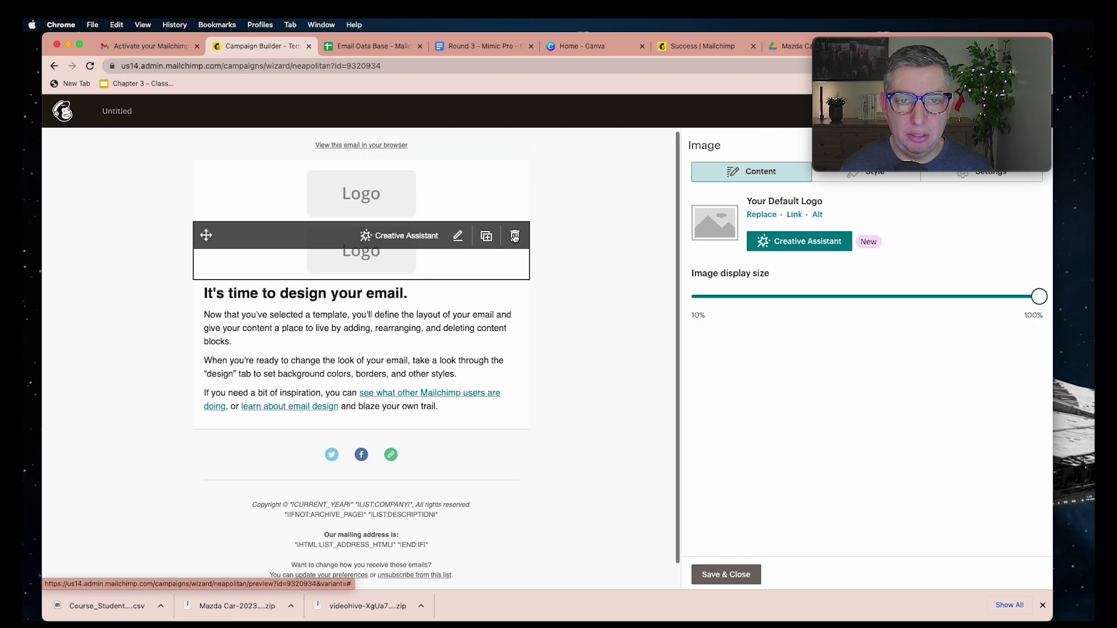
pyautogui.click(515, 236)
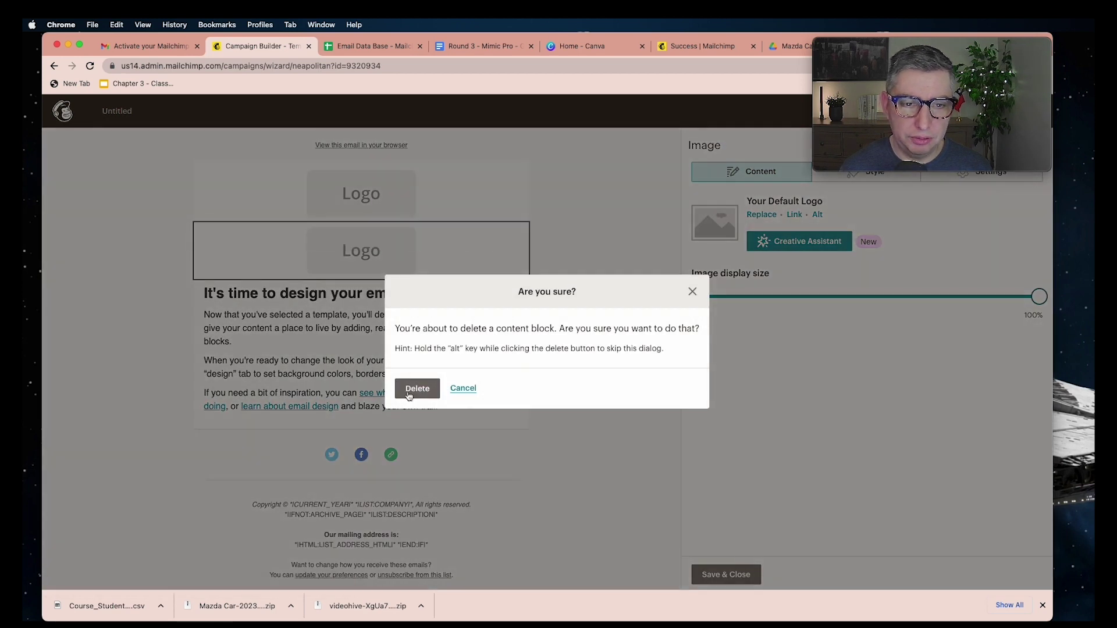
pyautogui.click(432, 392)
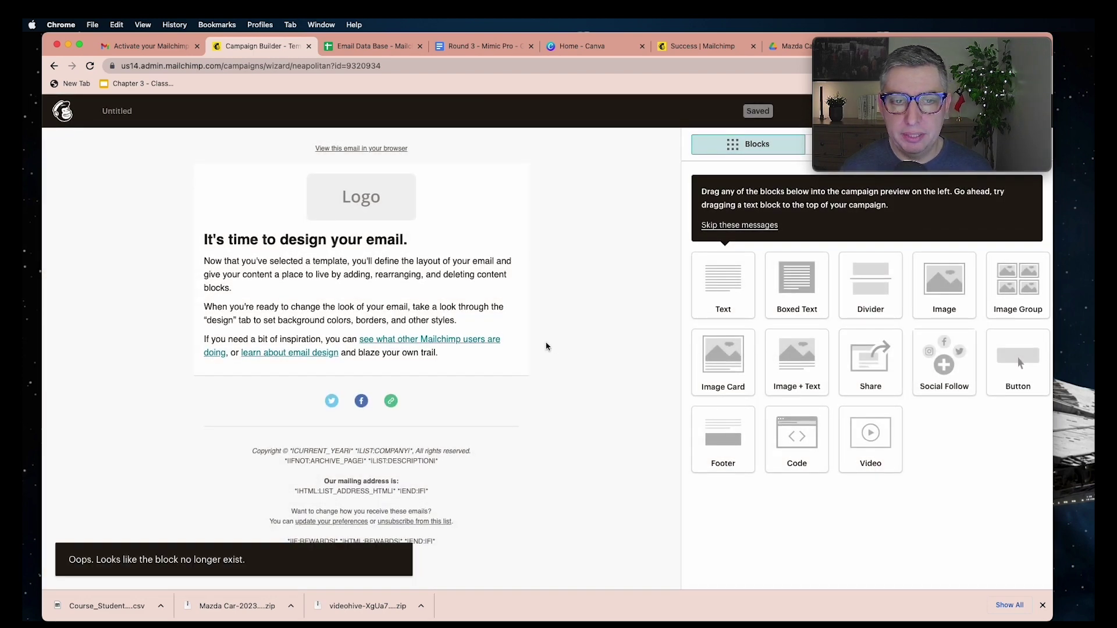
pyautogui.moveTo(390, 505)
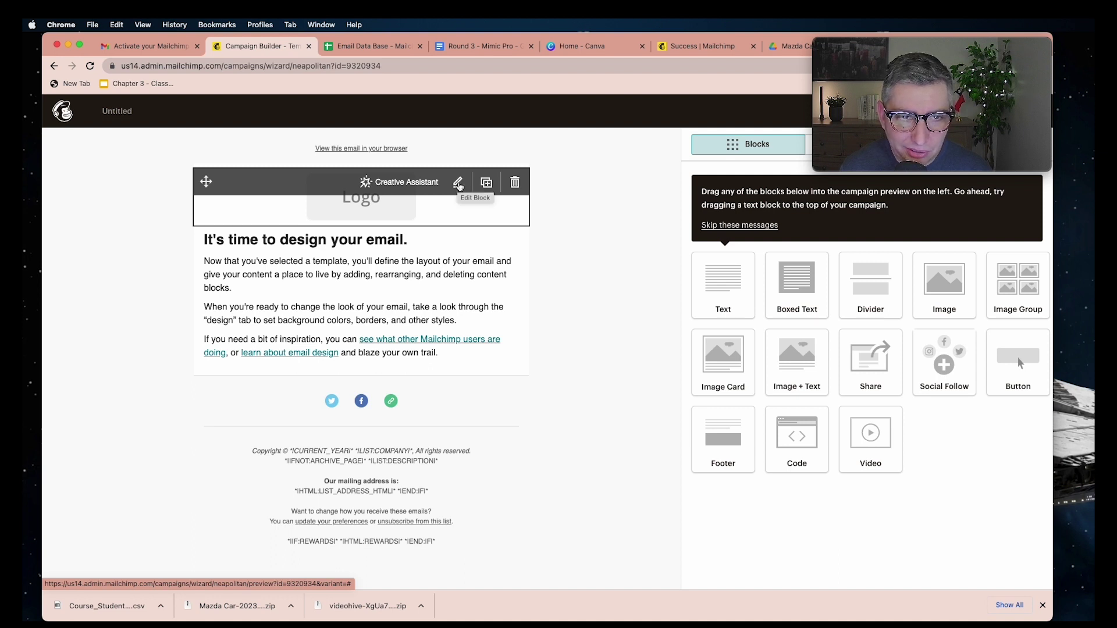
# Replace the header logo with logo.png from Downloads, shrink its display size, and save
pyautogui.click(459, 184)
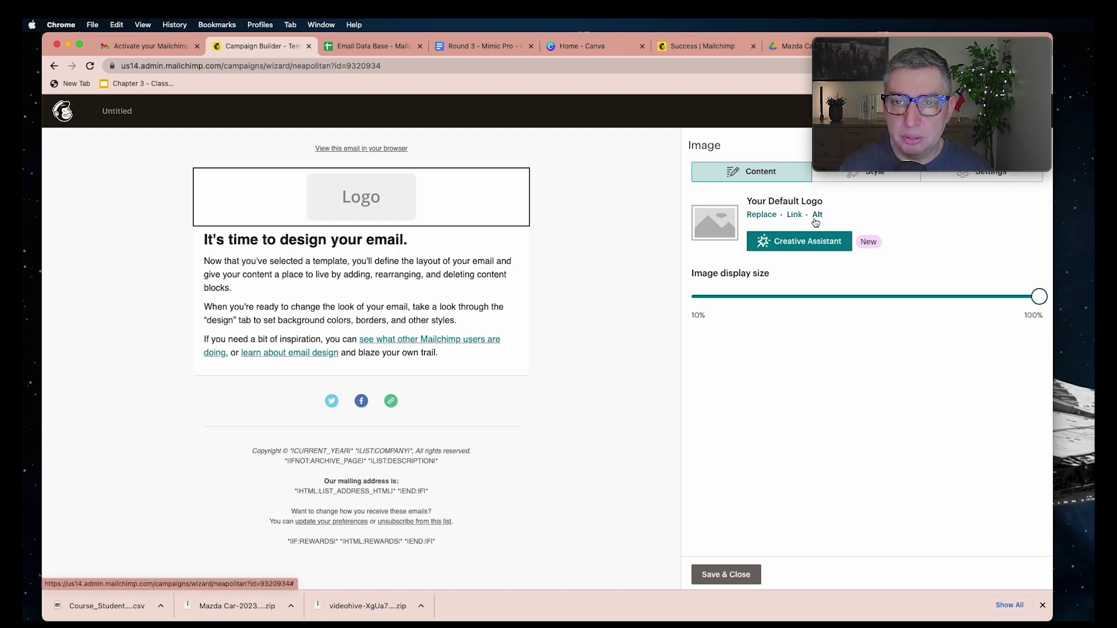
pyautogui.click(759, 215)
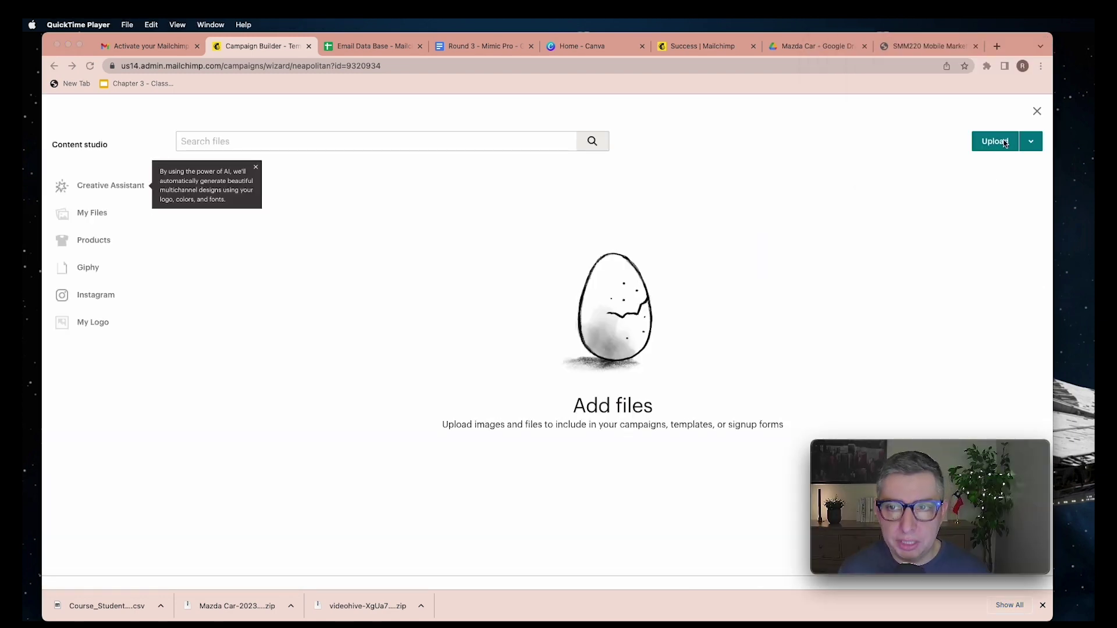
pyautogui.click(1000, 149)
pyautogui.click(999, 149)
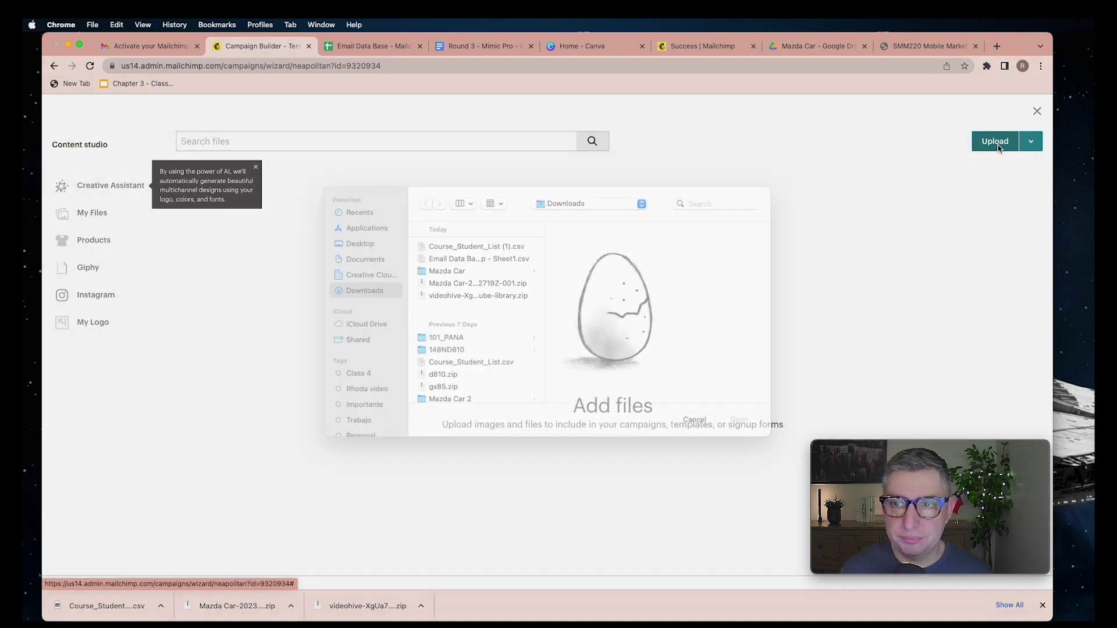
pyautogui.click(422, 290)
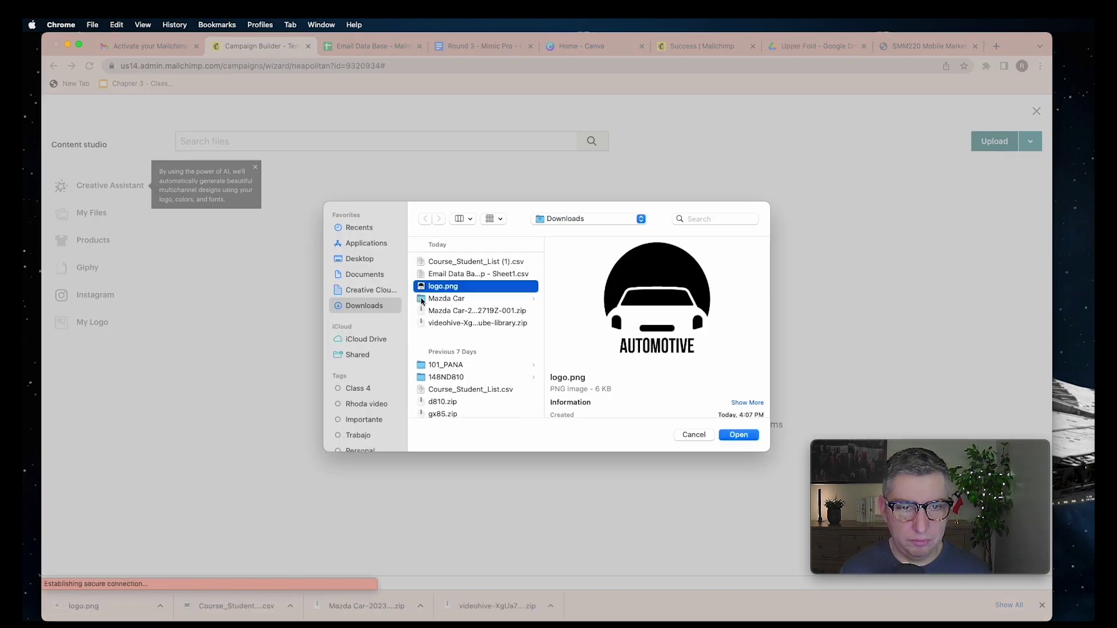
pyautogui.click(749, 438)
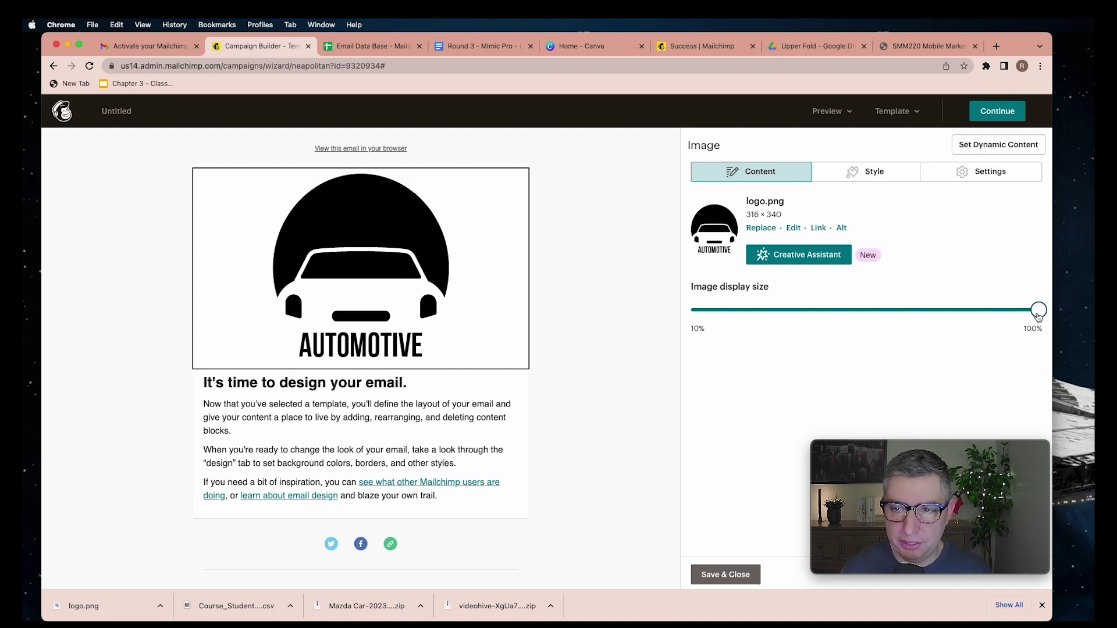
pyautogui.moveTo(1034, 317); pyautogui.dragTo(769, 321)
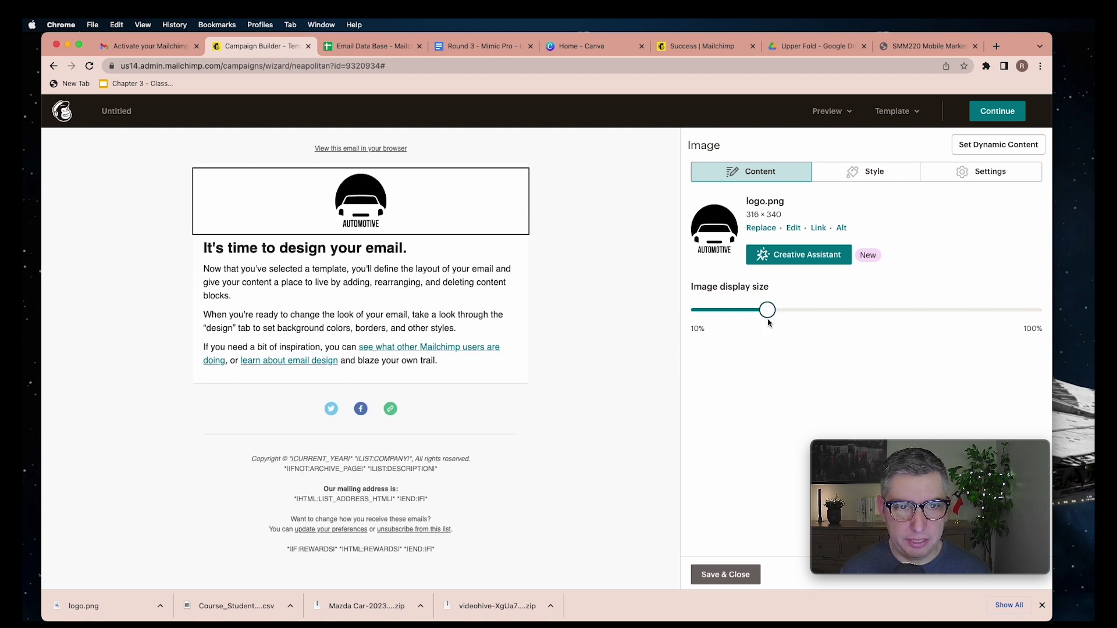
pyautogui.click(720, 576)
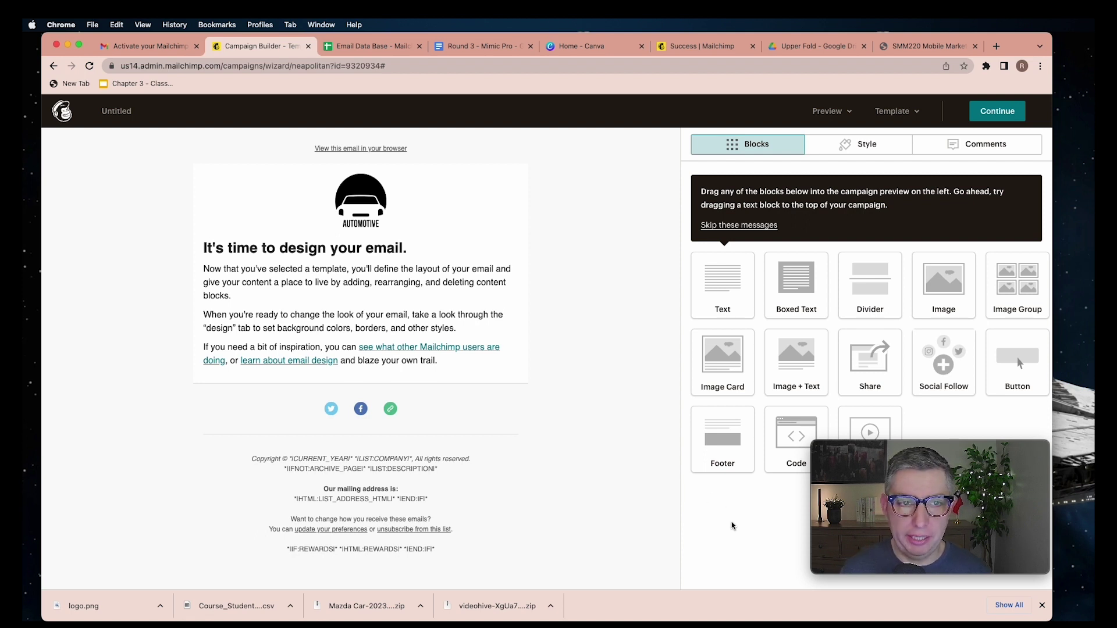
# Add an Image block below the logo with the 2020 Mazda2 photo from the Mazda Car folder
pyautogui.moveTo(493, 283)
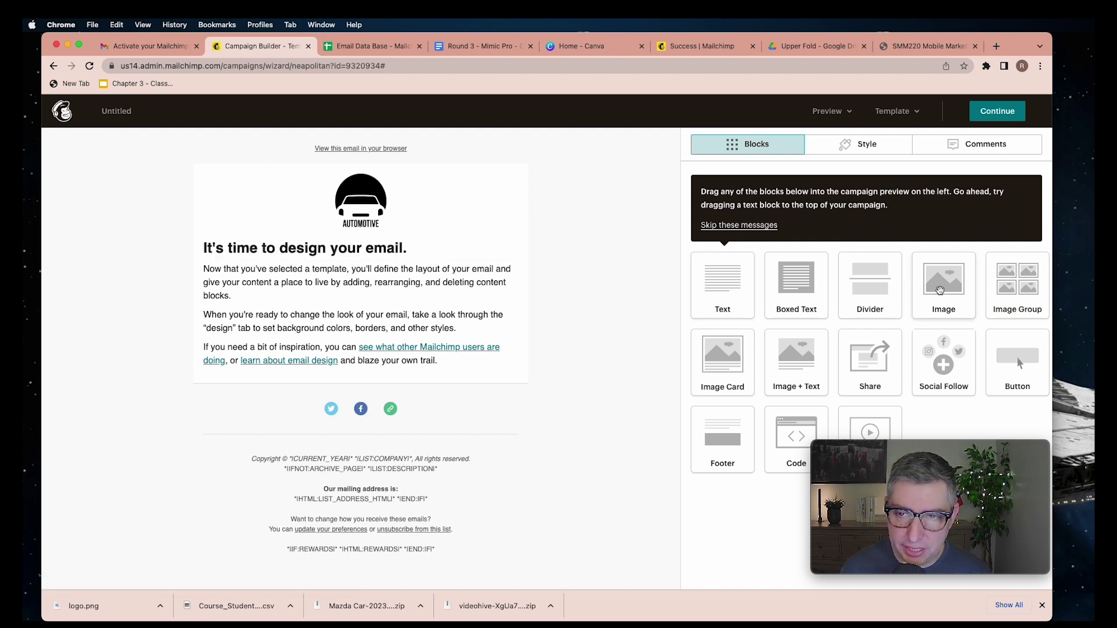
pyautogui.moveTo(941, 289); pyautogui.dragTo(291, 254)
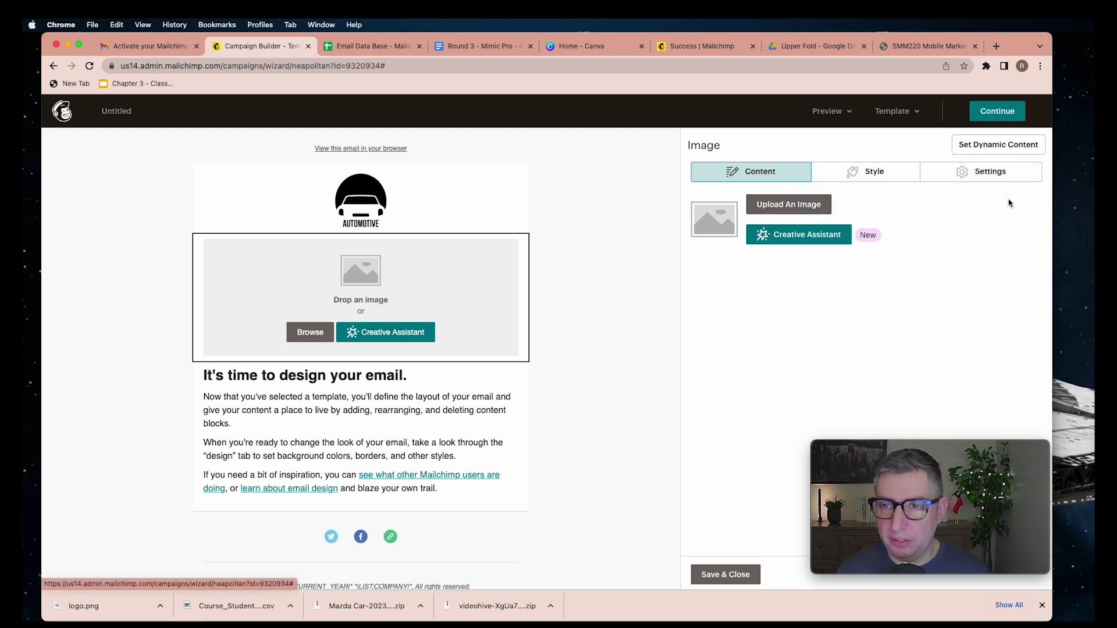
pyautogui.click(783, 210)
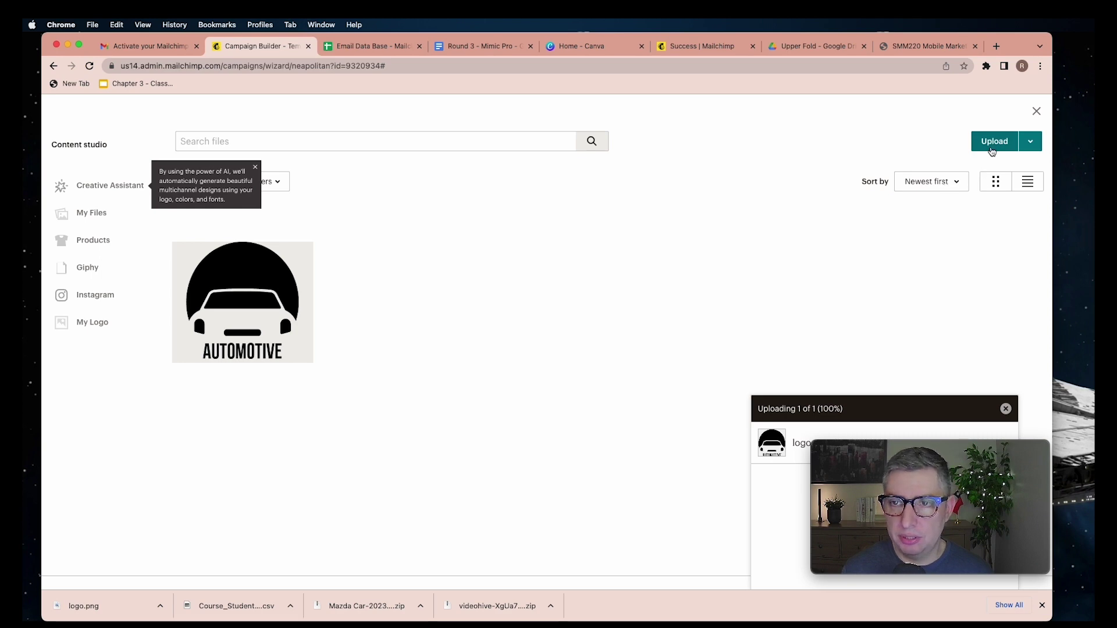
pyautogui.click(993, 146)
pyautogui.click(469, 299)
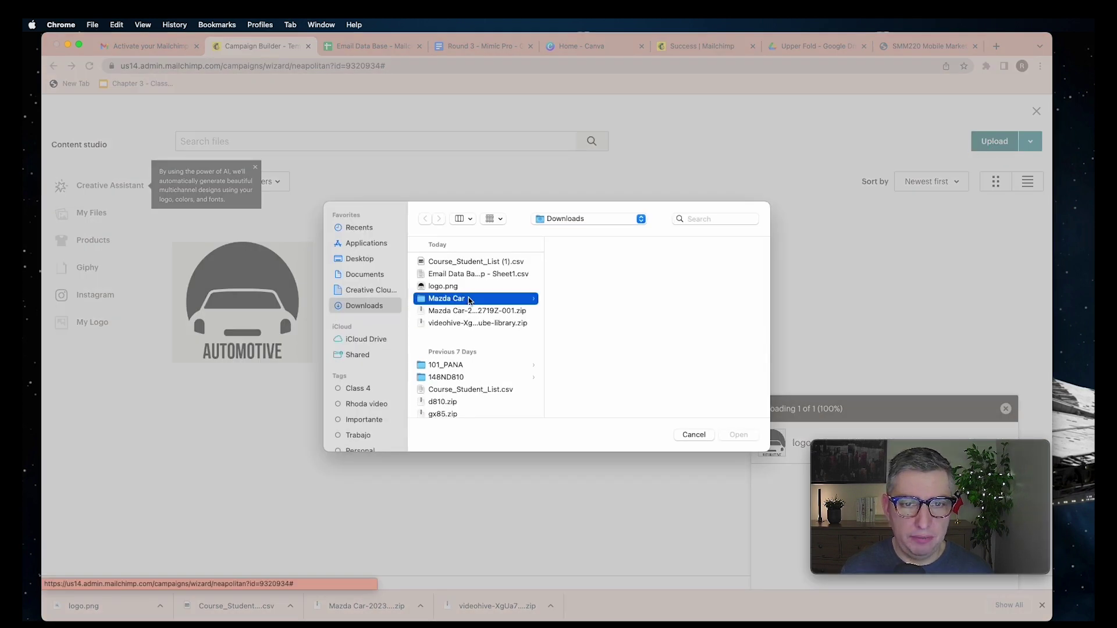
pyautogui.click(618, 272)
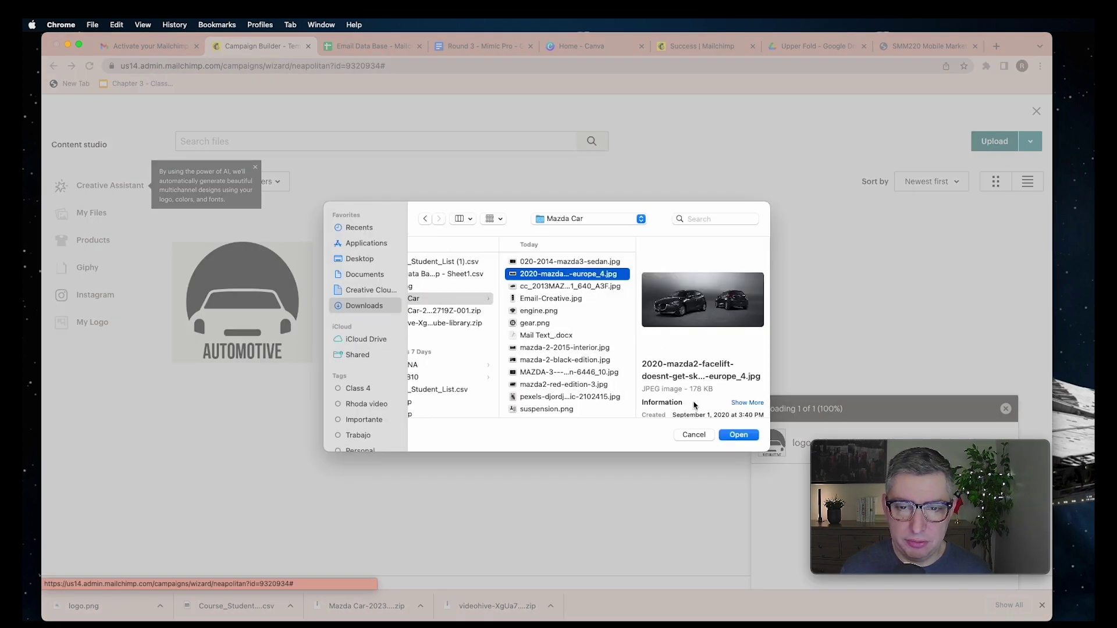
pyautogui.click(739, 437)
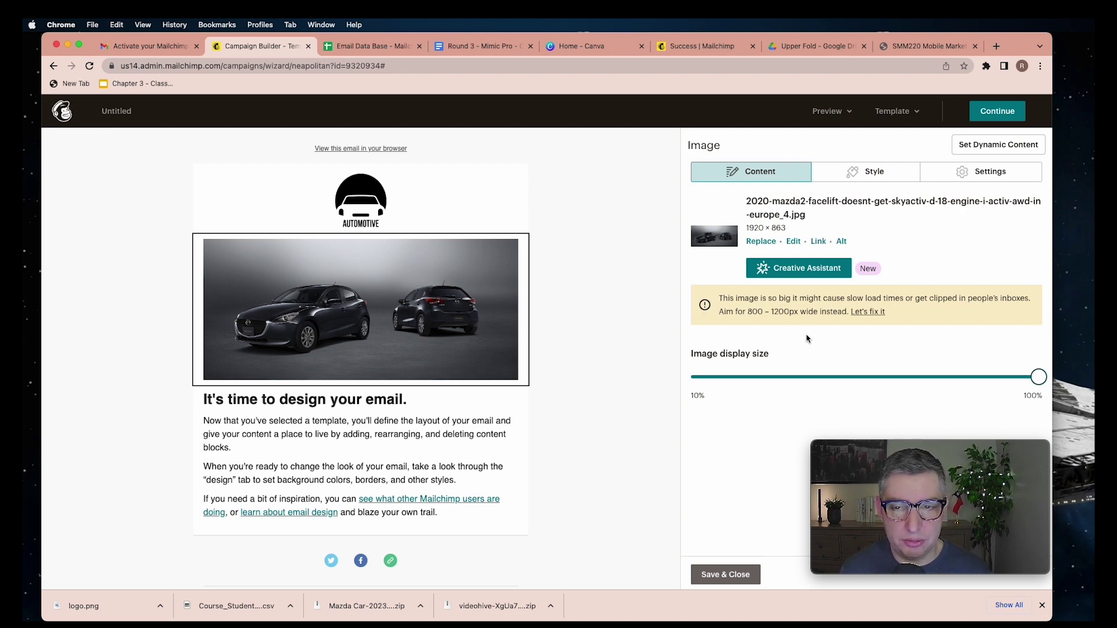
pyautogui.click(872, 314)
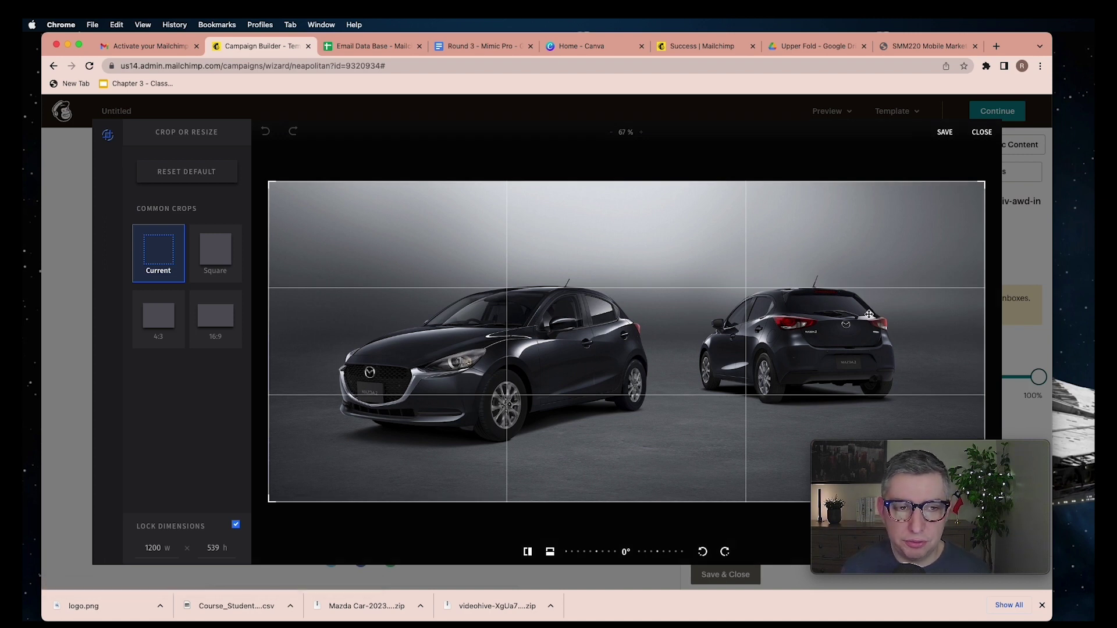
# Resize the Mazda2 photo to 1200 × 539, set it edge to edge, and save the block
pyautogui.click(868, 314)
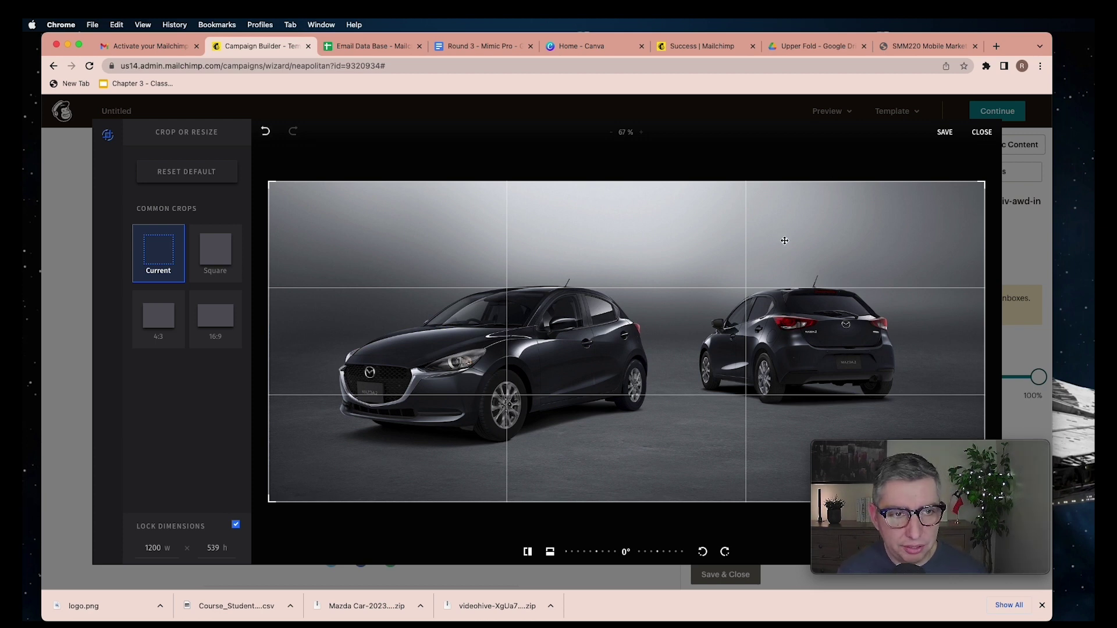
pyautogui.click(944, 132)
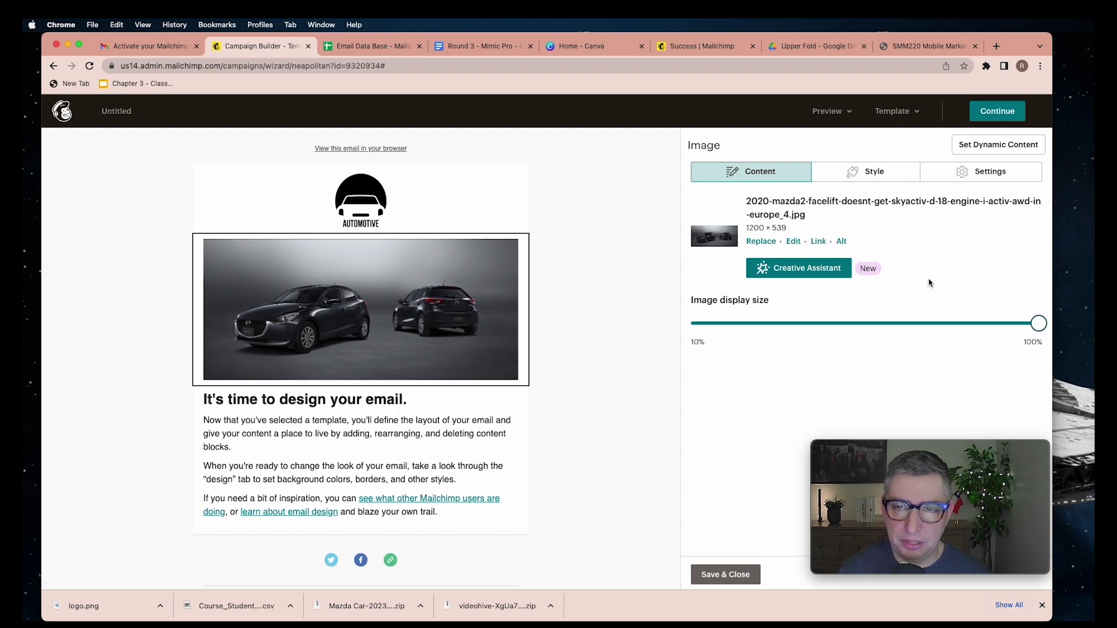
pyautogui.click(985, 179)
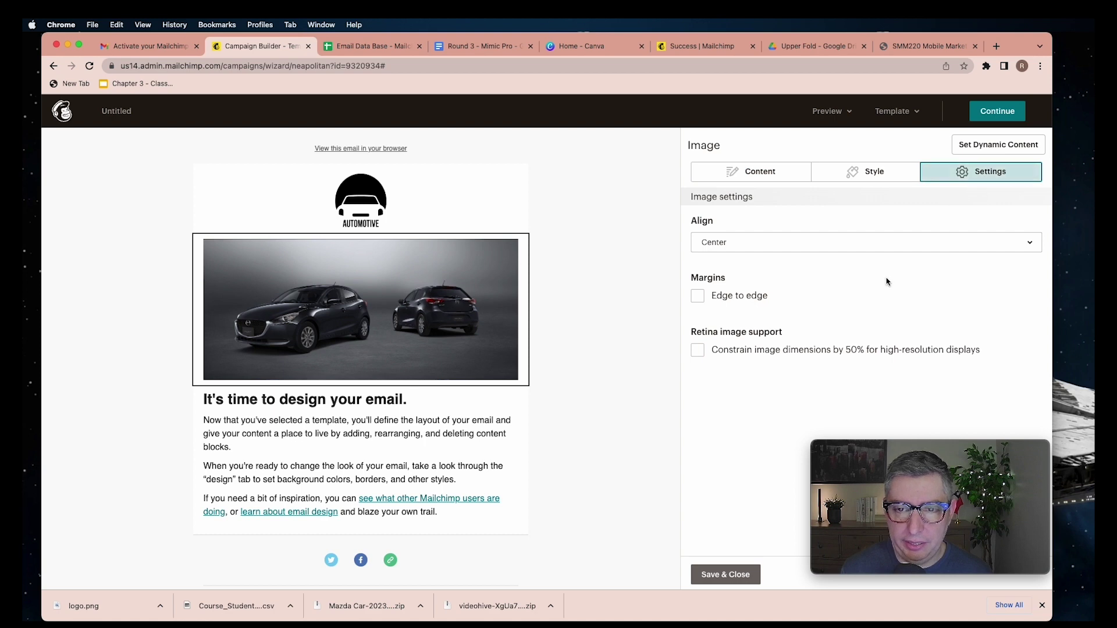
pyautogui.click(697, 296)
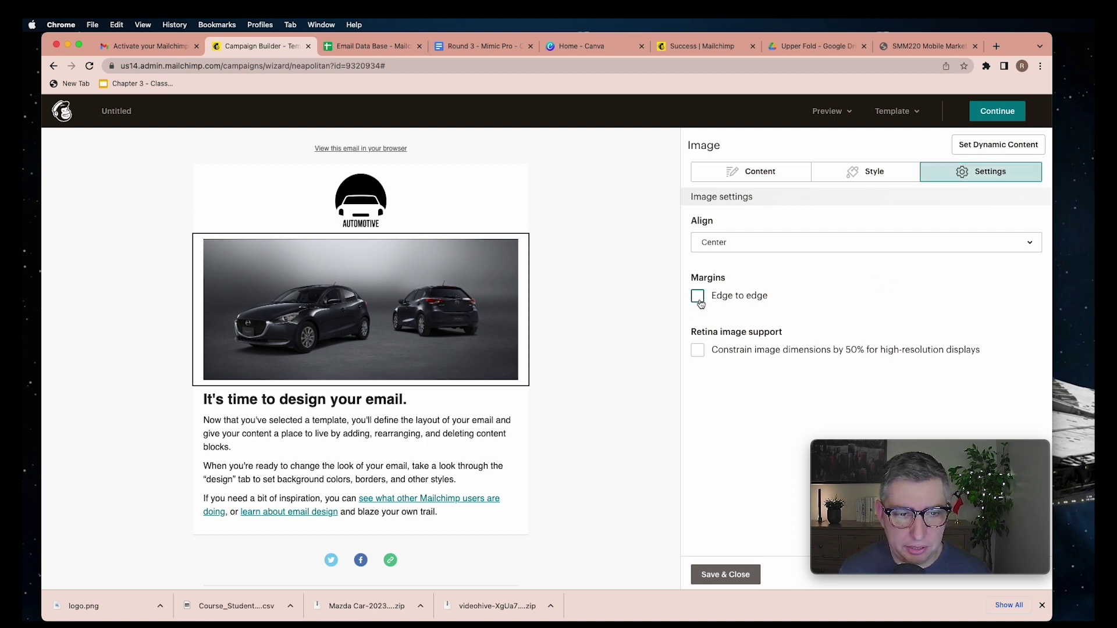
pyautogui.click(725, 576)
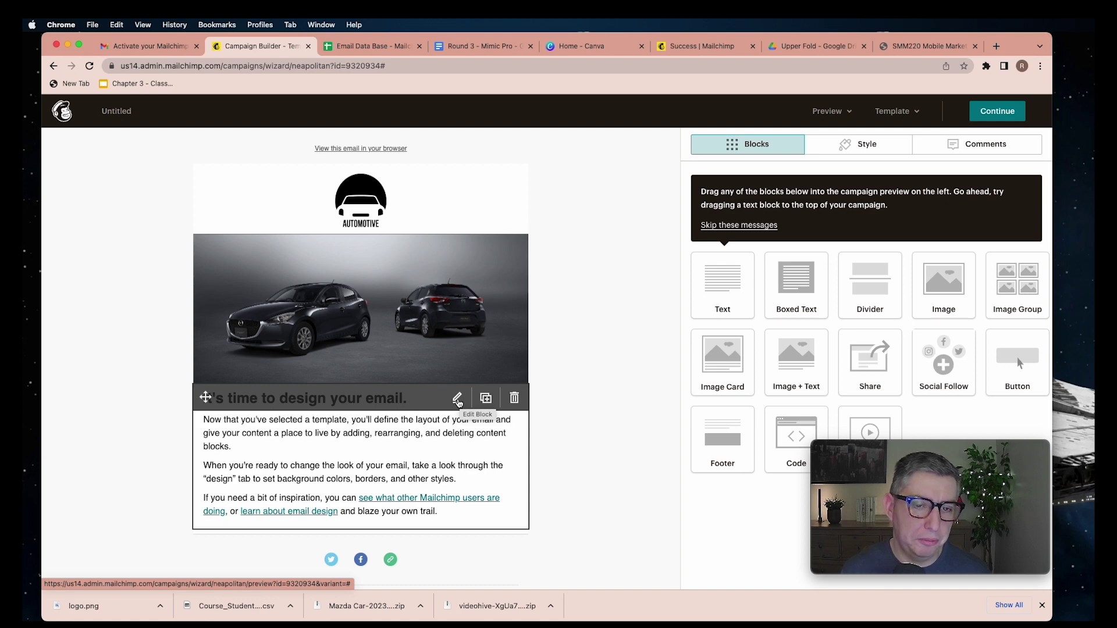
# Delete the template's sample text block and drop a new Text block beneath the car photo
pyautogui.click(515, 398)
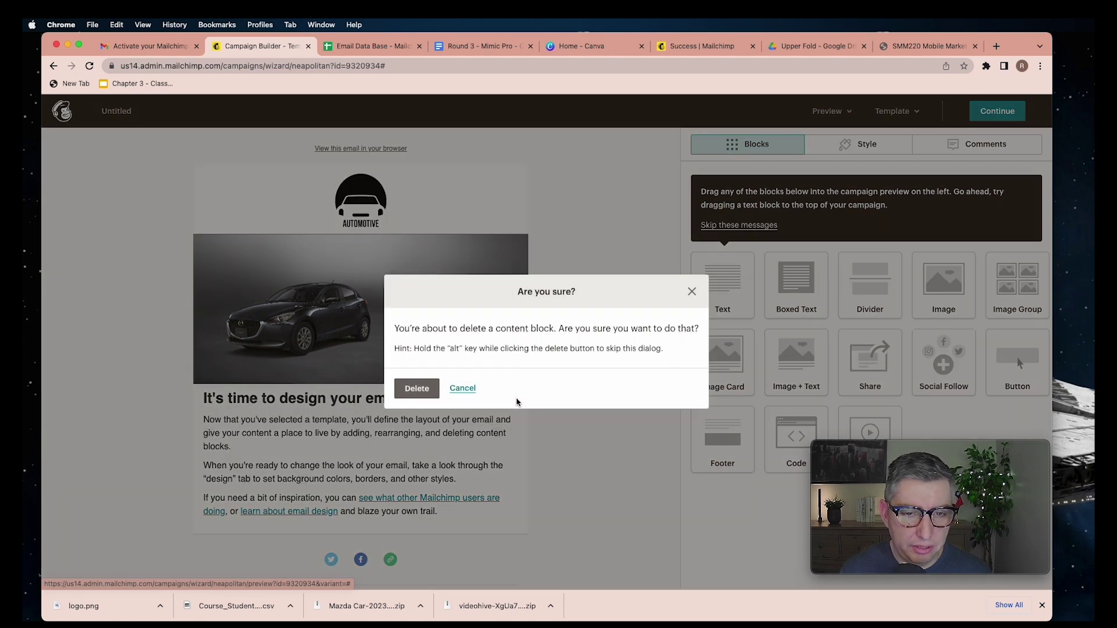
pyautogui.click(433, 394)
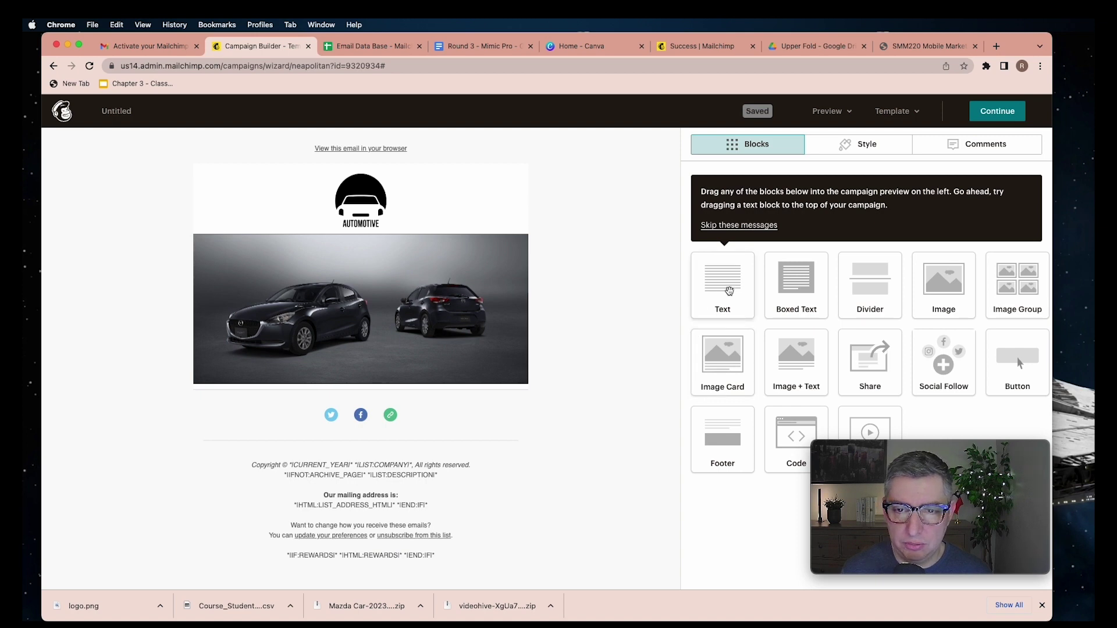
pyautogui.moveTo(729, 290); pyautogui.dragTo(729, 290)
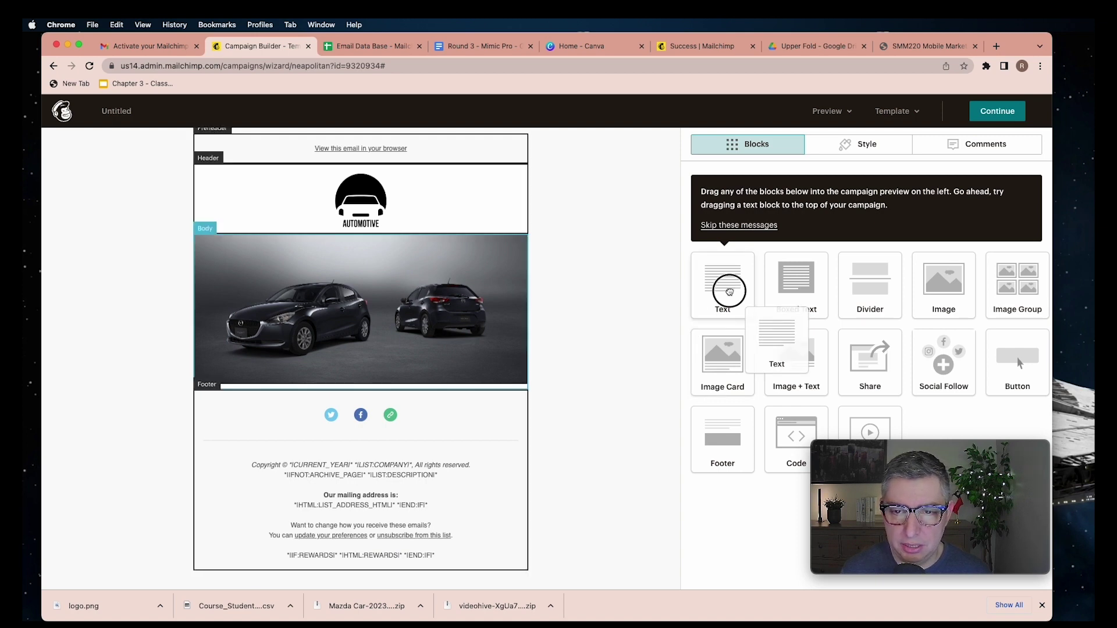
pyautogui.moveTo(729, 291); pyautogui.dragTo(494, 361)
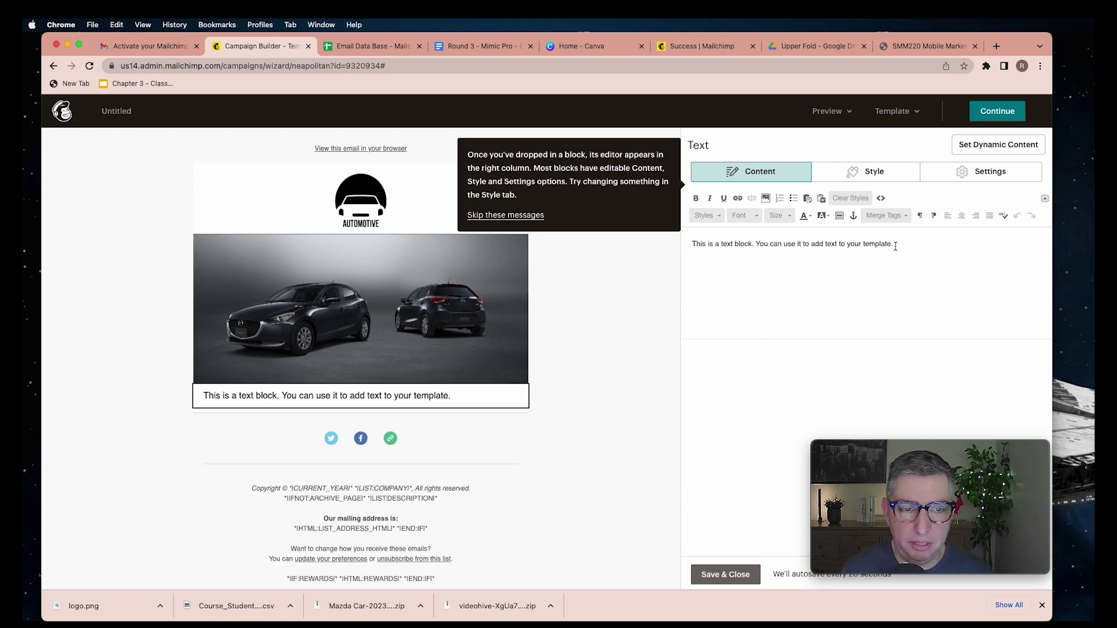
pyautogui.tripleClick(726, 246)
# Paste 'Roaring Style' as the title with the Mazda 2 paragraph on the line below
pyautogui.write('Roaring Style')
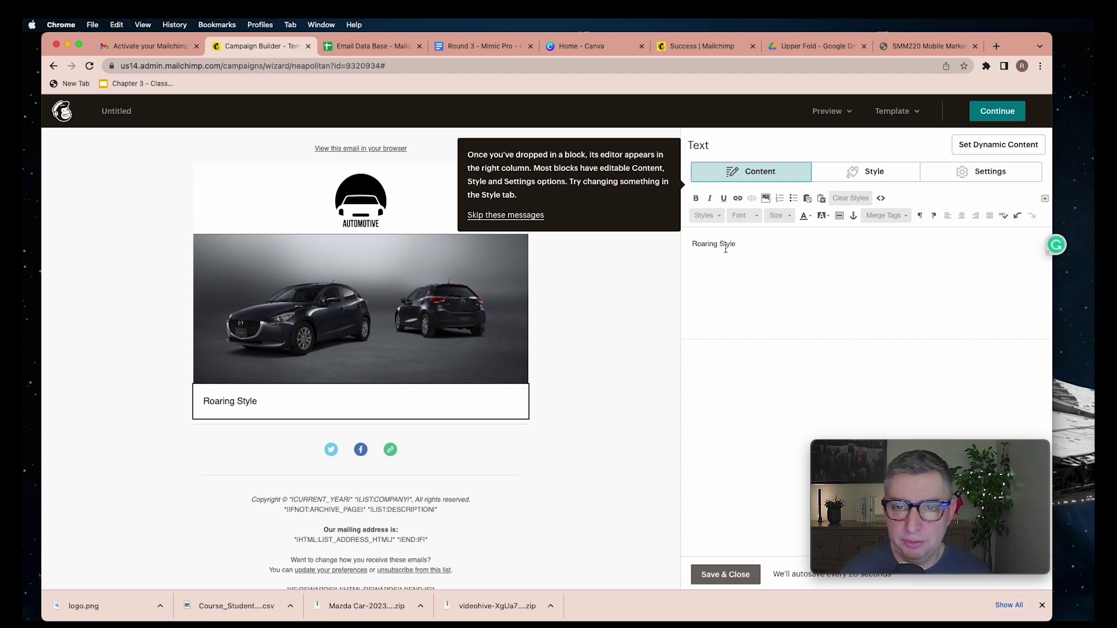
pyautogui.press('Return')
pyautogui.write('If you are in the market for a vehicle that is fun to drive, fuel-efficient, and offers more refinement for the same price as its competitors, check out the all-new Mazda 2.')
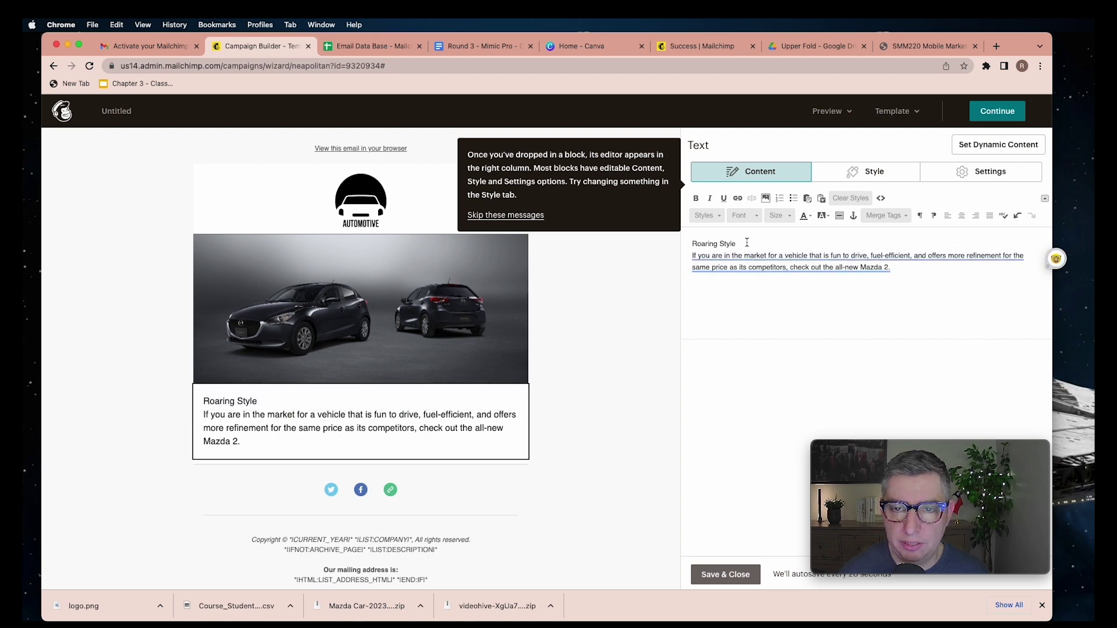
# Make 'Roaring Style' bold and apply the Heading 2 style
pyautogui.moveTo(767, 243); pyautogui.dragTo(688, 243)
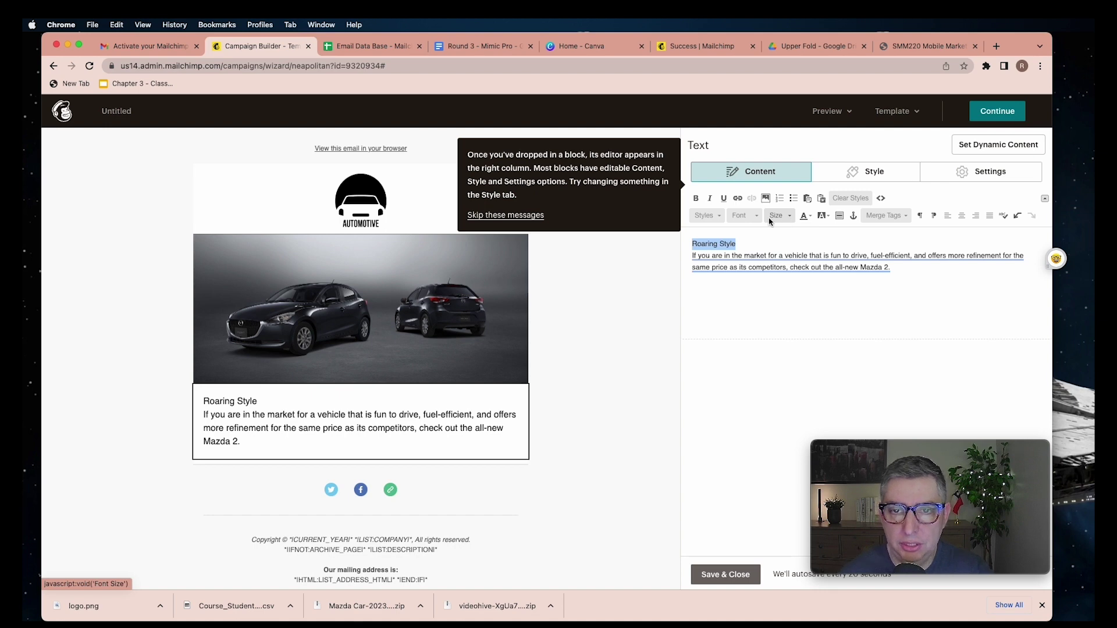
pyautogui.click(696, 199)
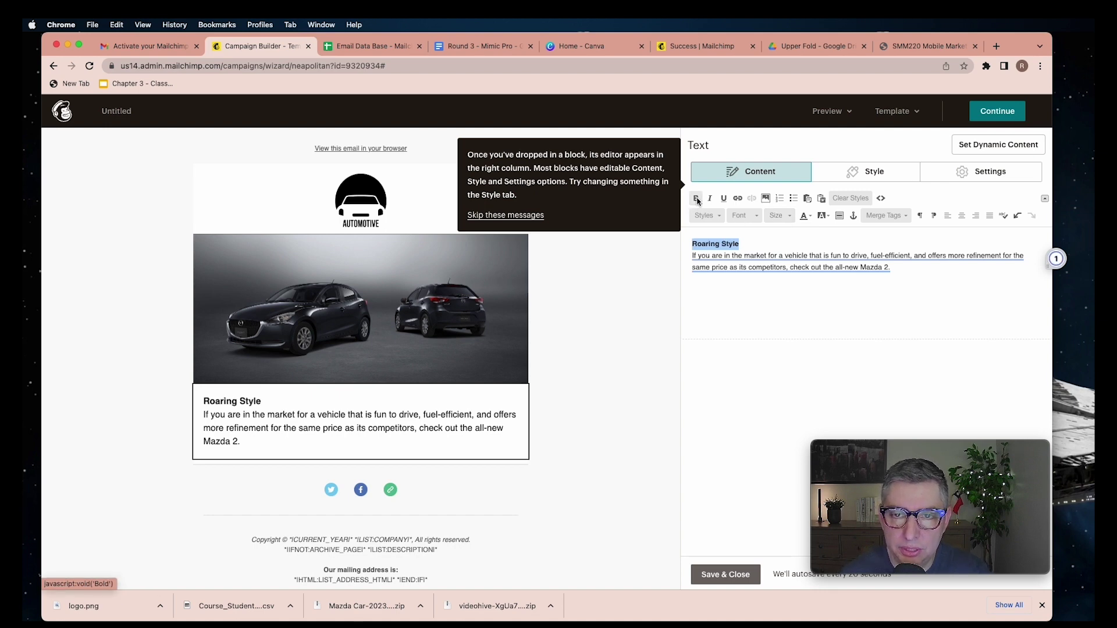
pyautogui.click(789, 216)
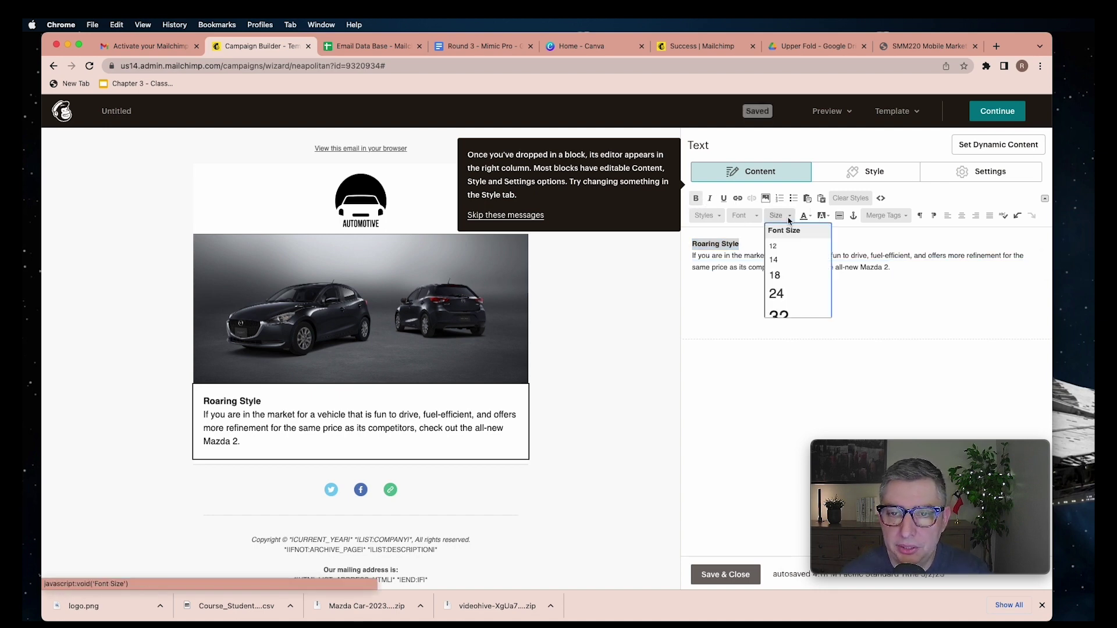
pyautogui.click(711, 217)
pyautogui.scroll(-2, 727, 268)
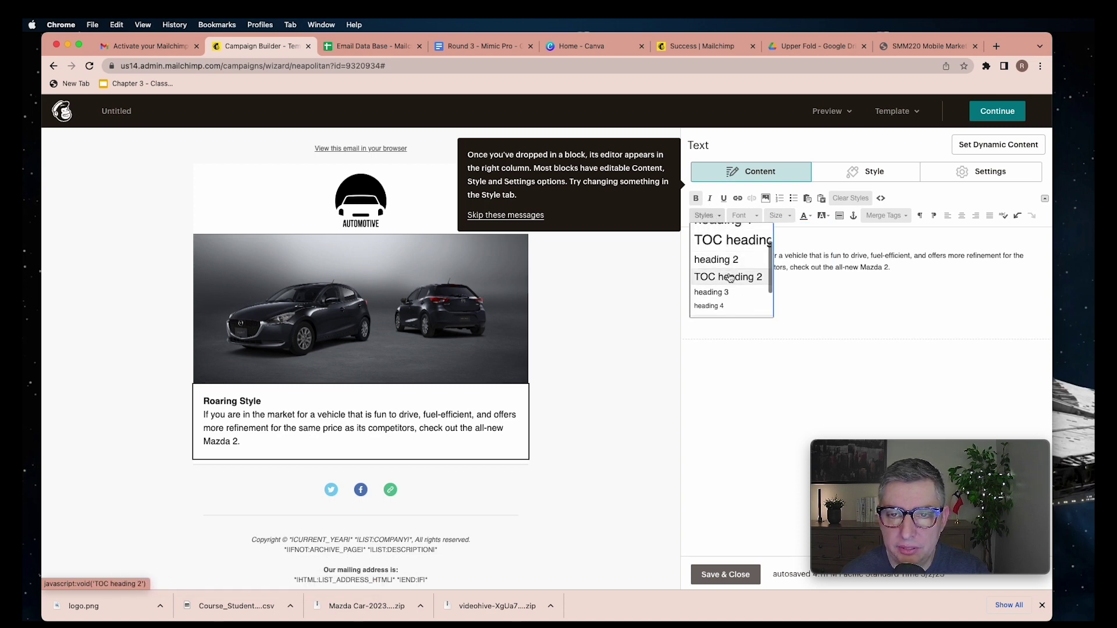
pyautogui.click(727, 254)
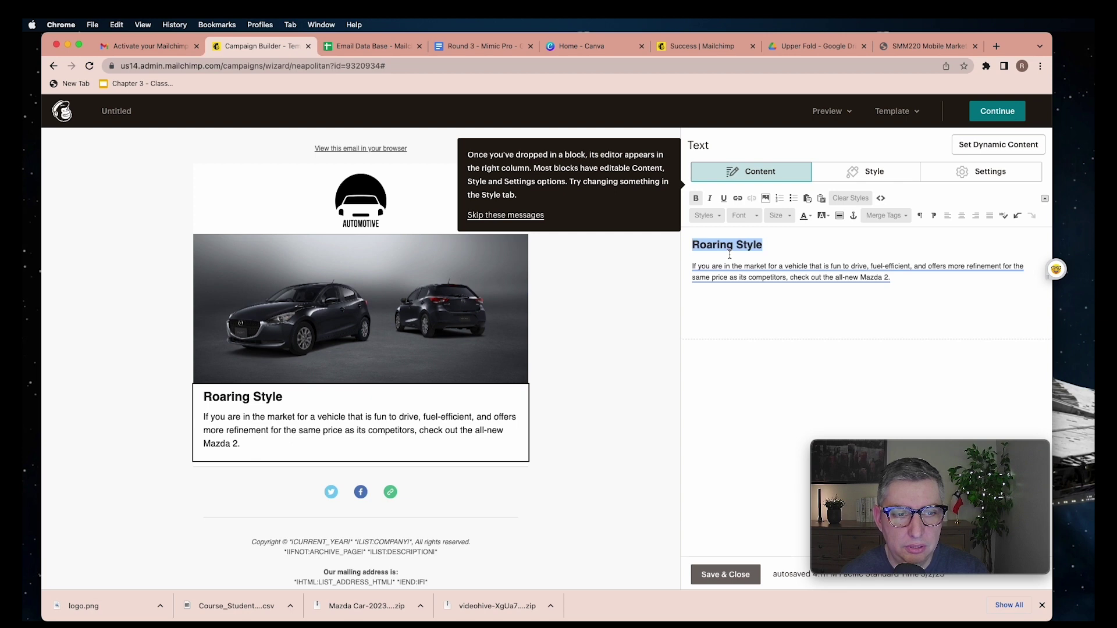
# Colour the 'Roaring Style' heading orange and save the text block
pyautogui.press('super+a')
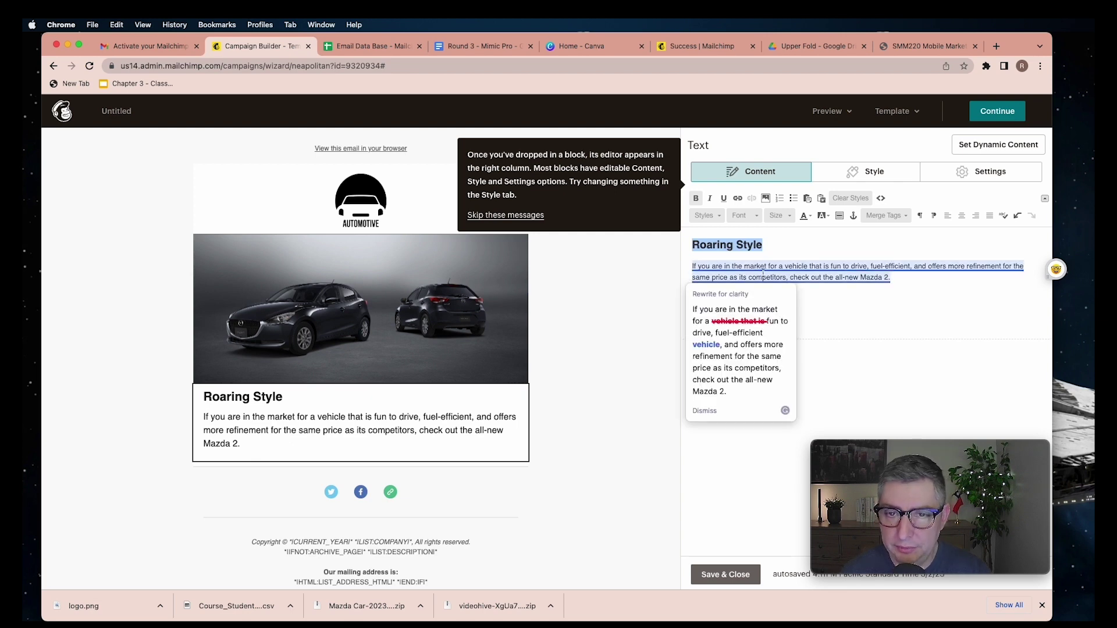
pyautogui.click(923, 292)
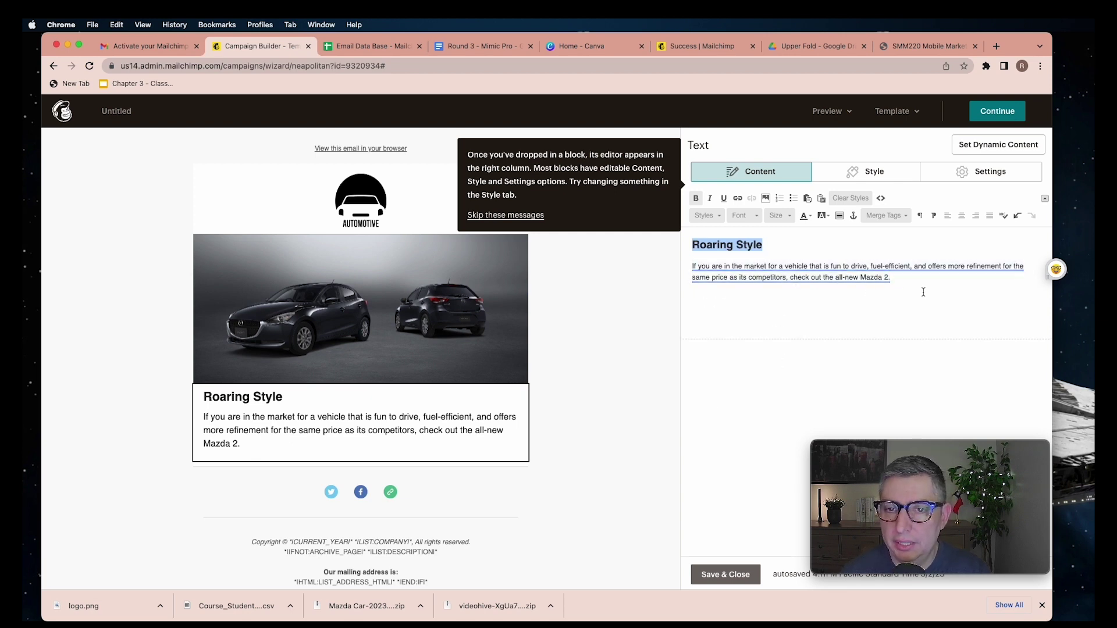
pyautogui.click(811, 218)
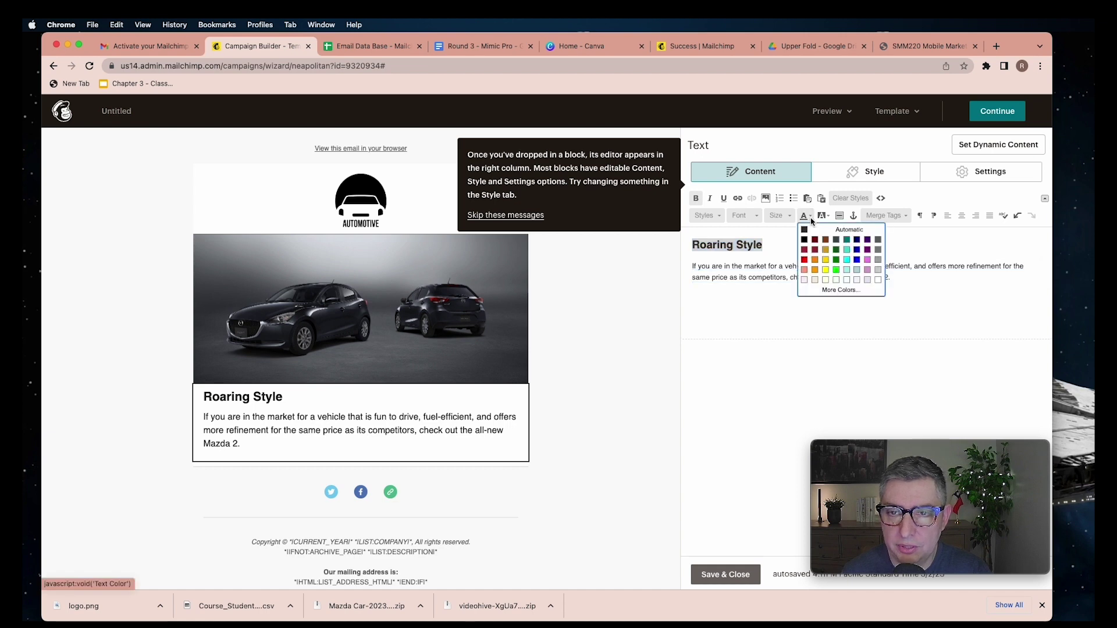
pyautogui.click(815, 269)
pyautogui.click(734, 578)
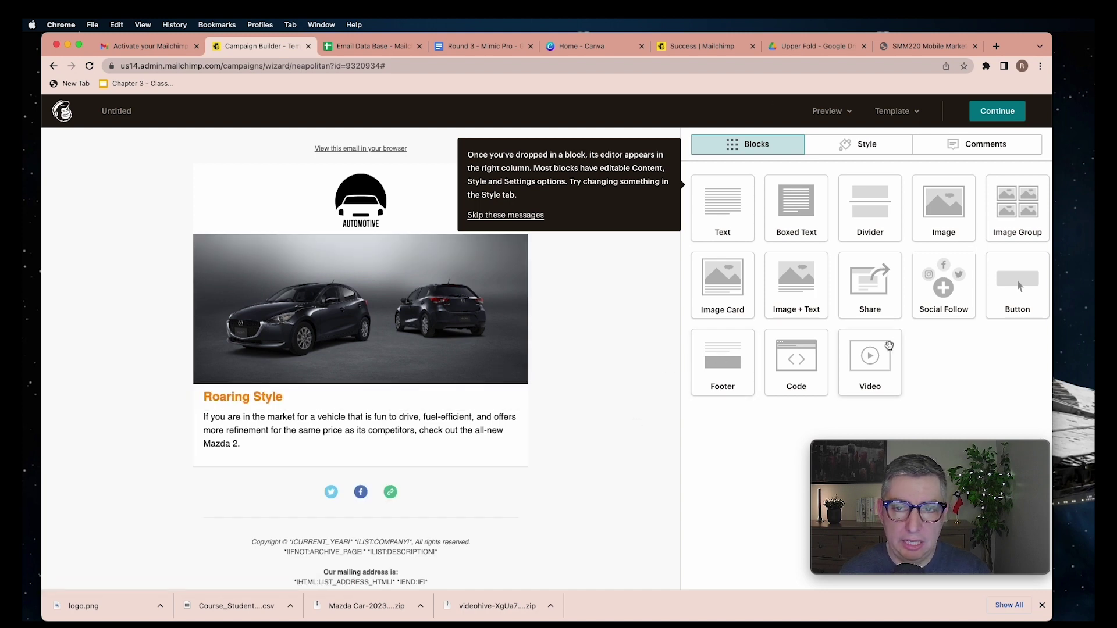
pyautogui.moveTo(1019, 278); pyautogui.dragTo(400, 461)
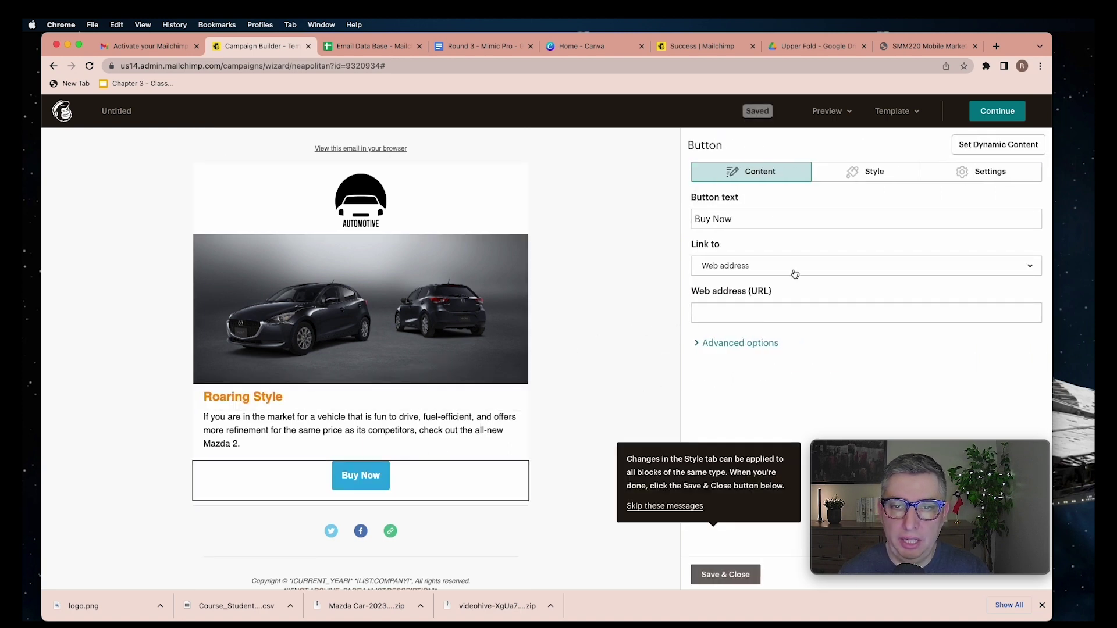
pyautogui.tripleClick(747, 222)
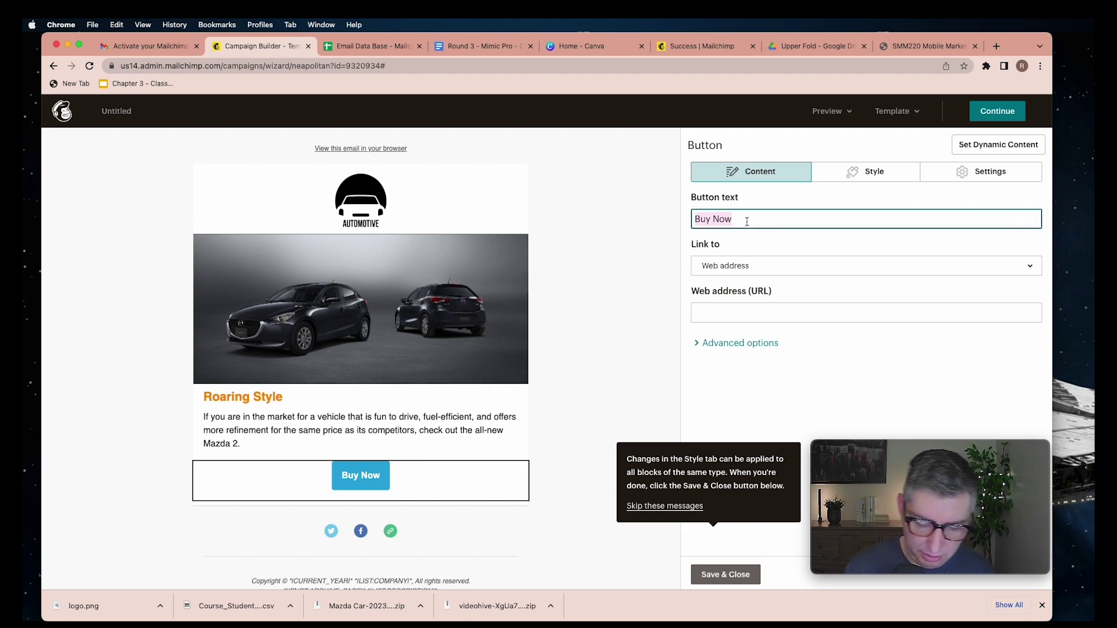
pyautogui.write('Book ')
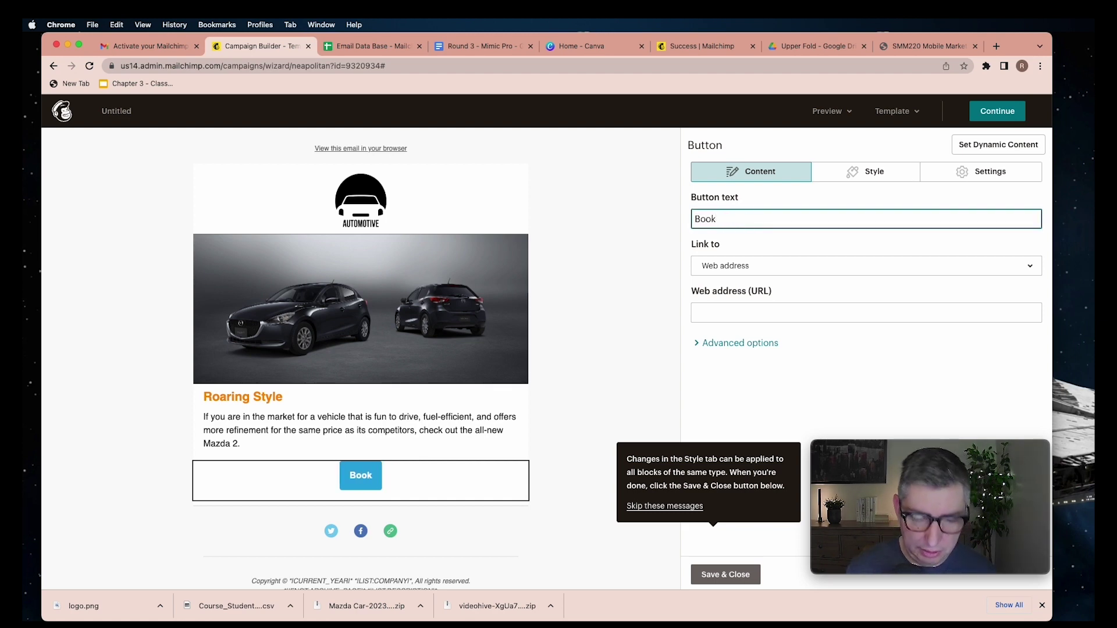
pyautogui.write('Know')
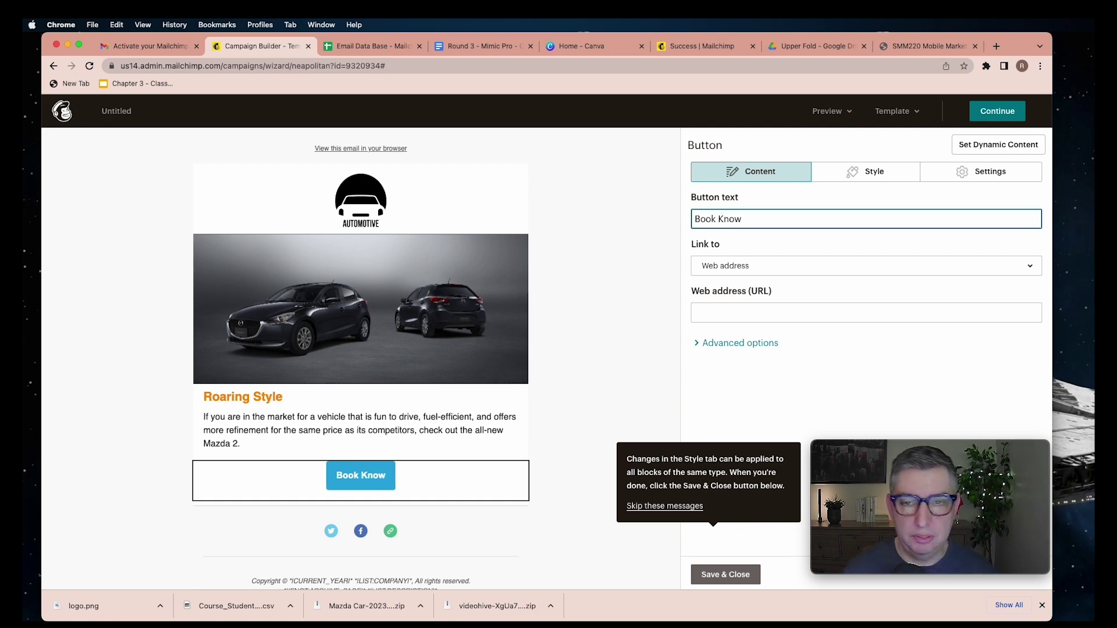
pyautogui.click(765, 273)
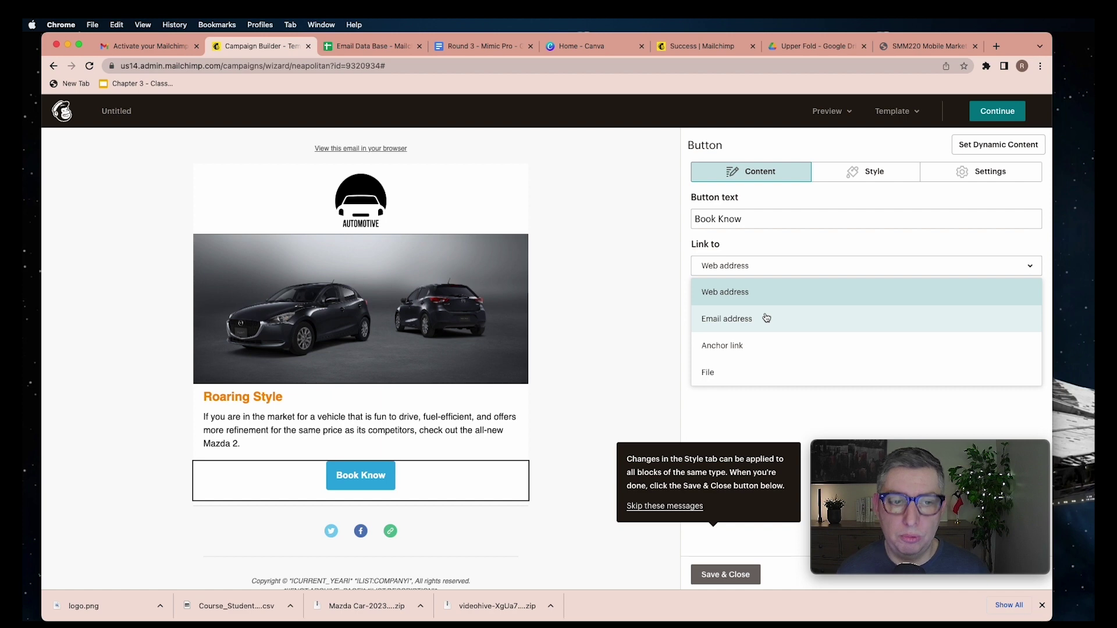
pyautogui.click(738, 293)
pyautogui.click(727, 310)
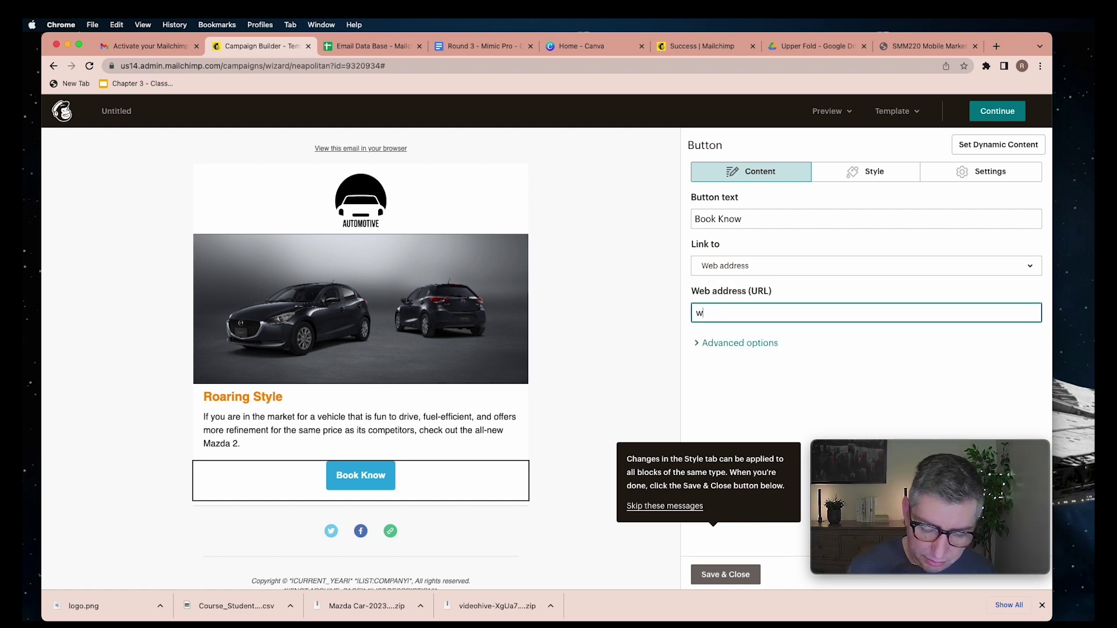
pyautogui.write('www')
pyautogui.press('BackSpace')
pyautogui.press('BackSpace')
pyautogui.press('BackSpace')
pyautogui.write('mazda.ca')
pyautogui.click(835, 384)
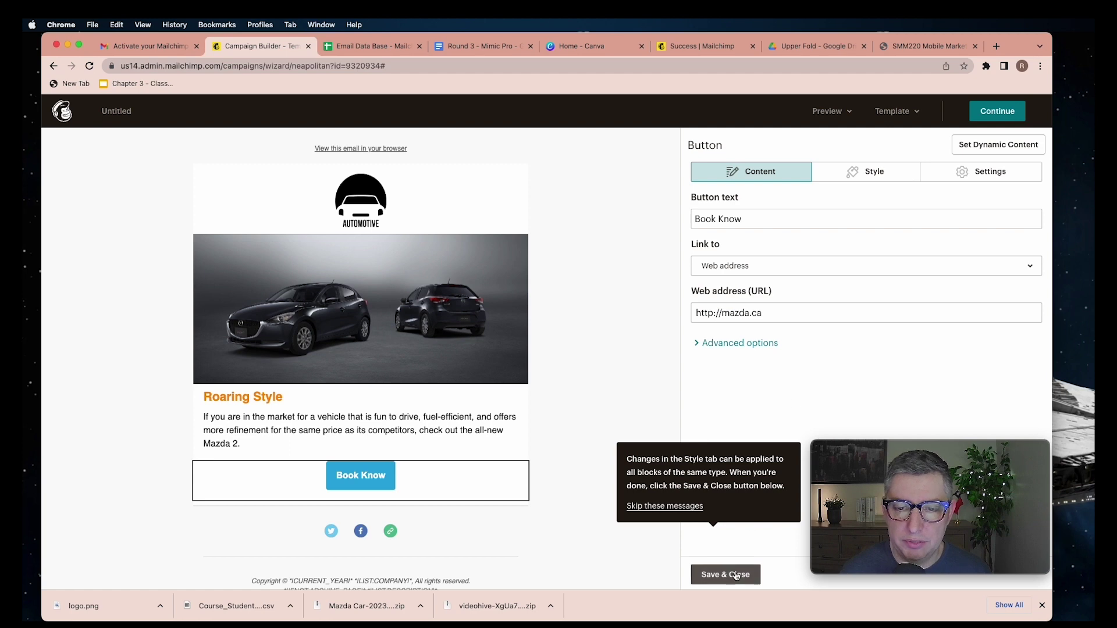
# Change the button's background colour from blue to orange
pyautogui.click(866, 171)
pyautogui.click(700, 389)
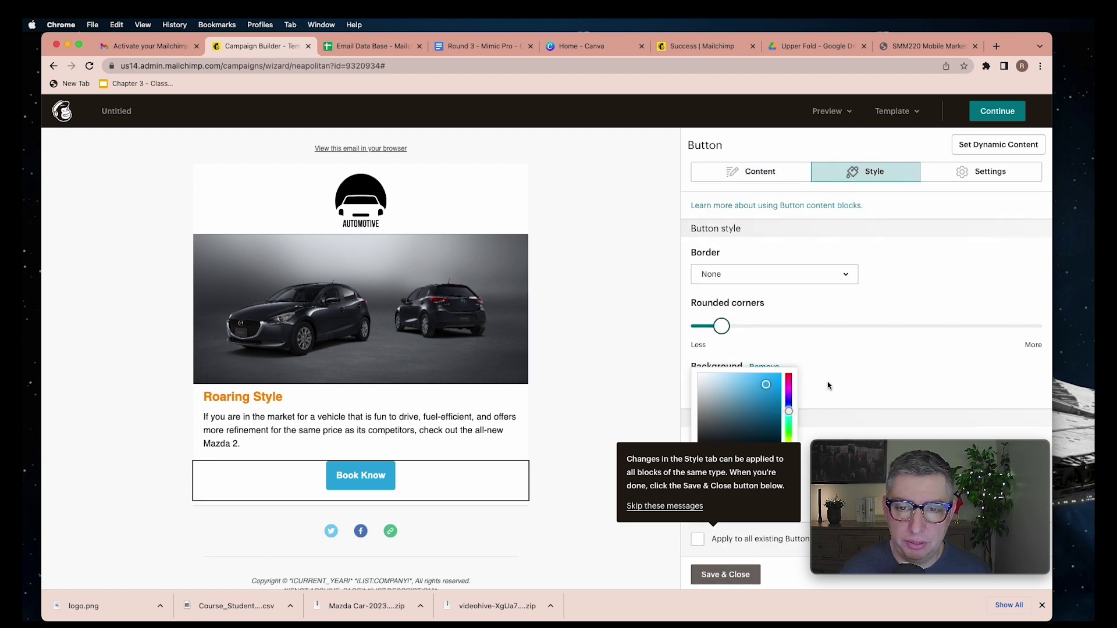
pyautogui.scroll(-2, 789, 364)
pyautogui.moveTo(789, 364); pyautogui.dragTo(789, 401)
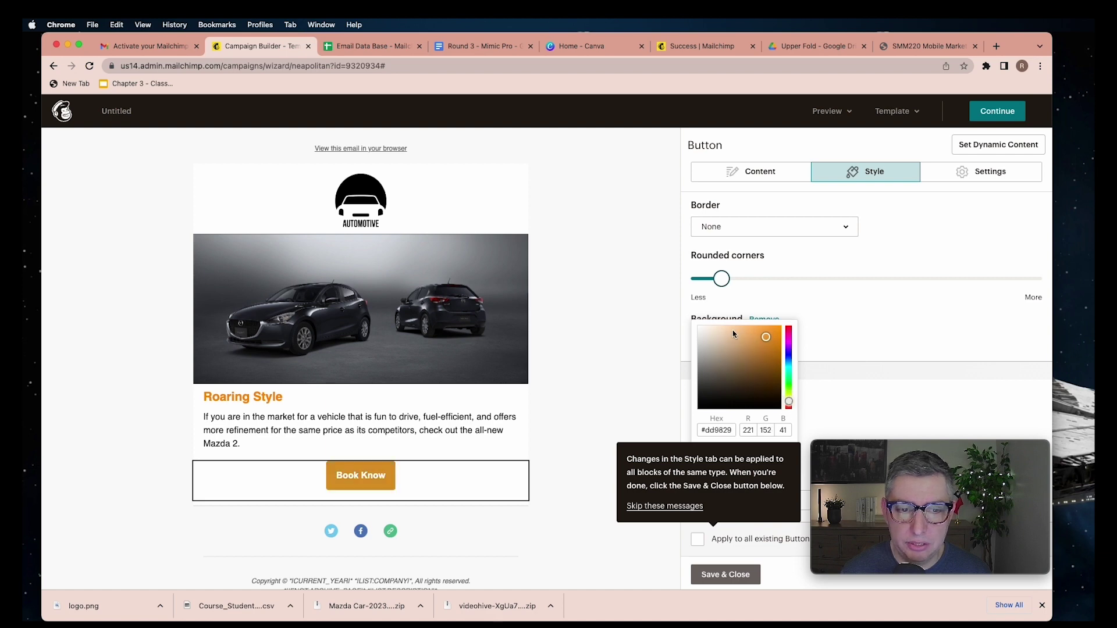
pyautogui.click(811, 288)
# Set the button width to Full width and save the button block
pyautogui.click(970, 177)
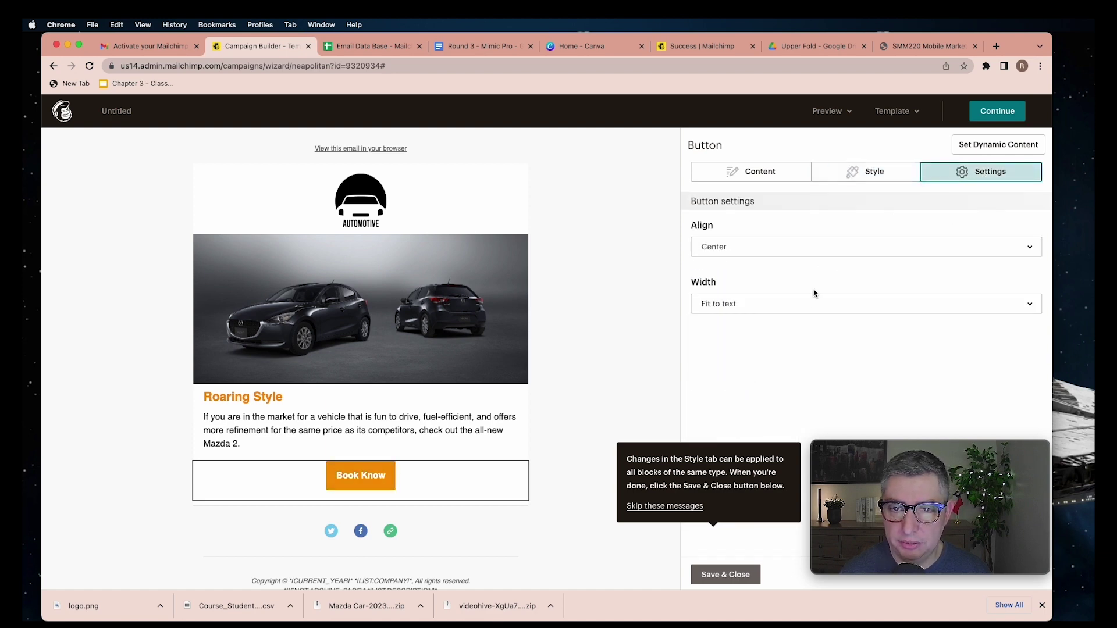
pyautogui.click(810, 312)
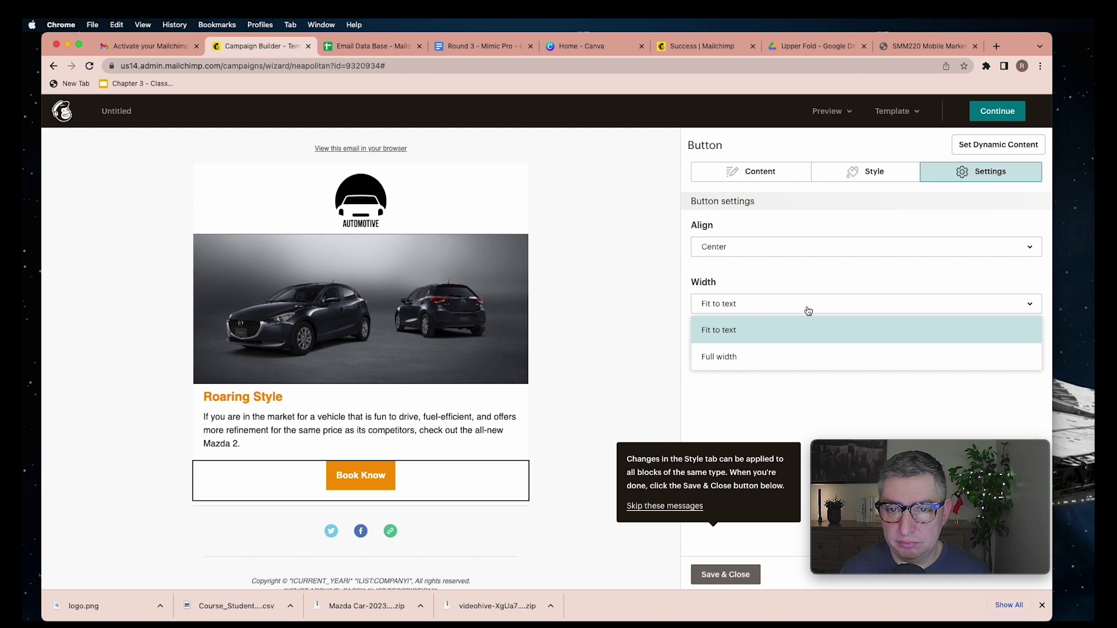
pyautogui.click(794, 355)
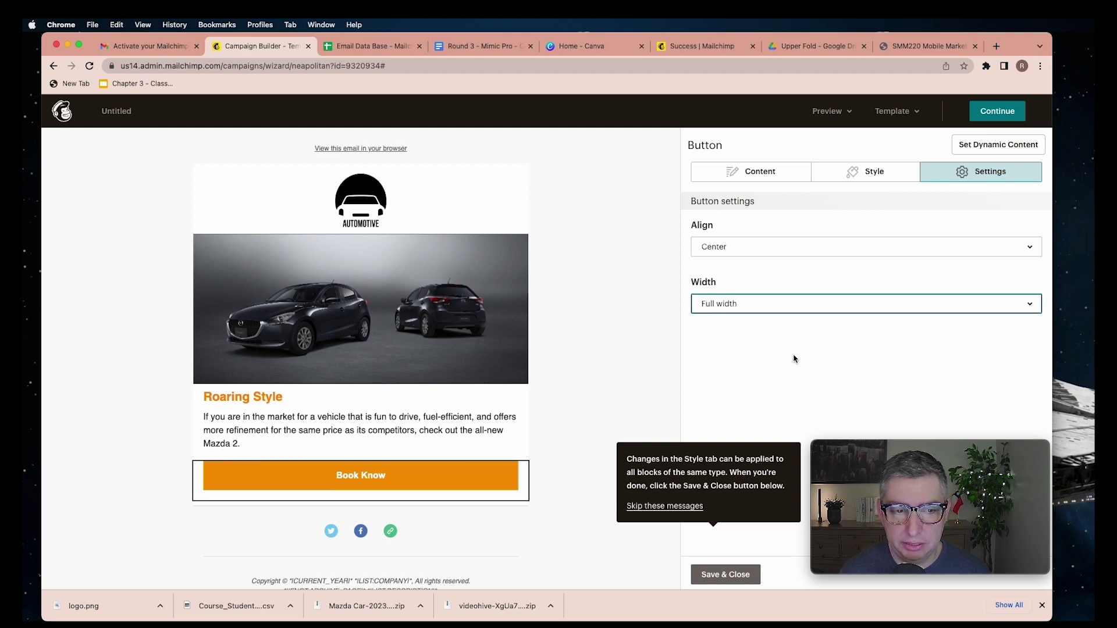
pyautogui.click(805, 309)
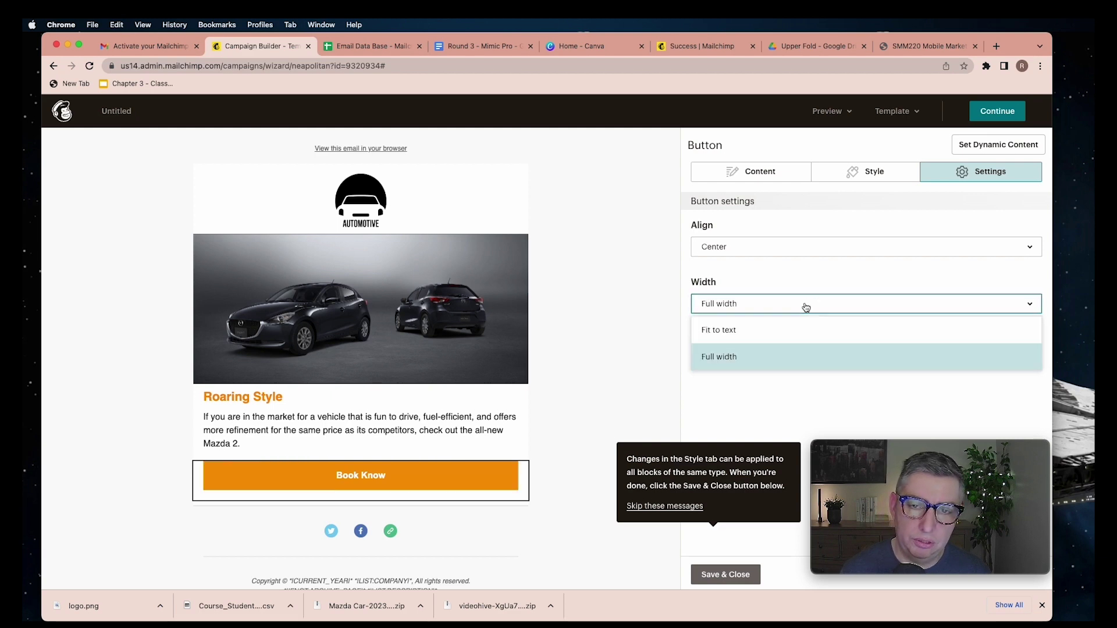
pyautogui.click(795, 328)
pyautogui.click(800, 310)
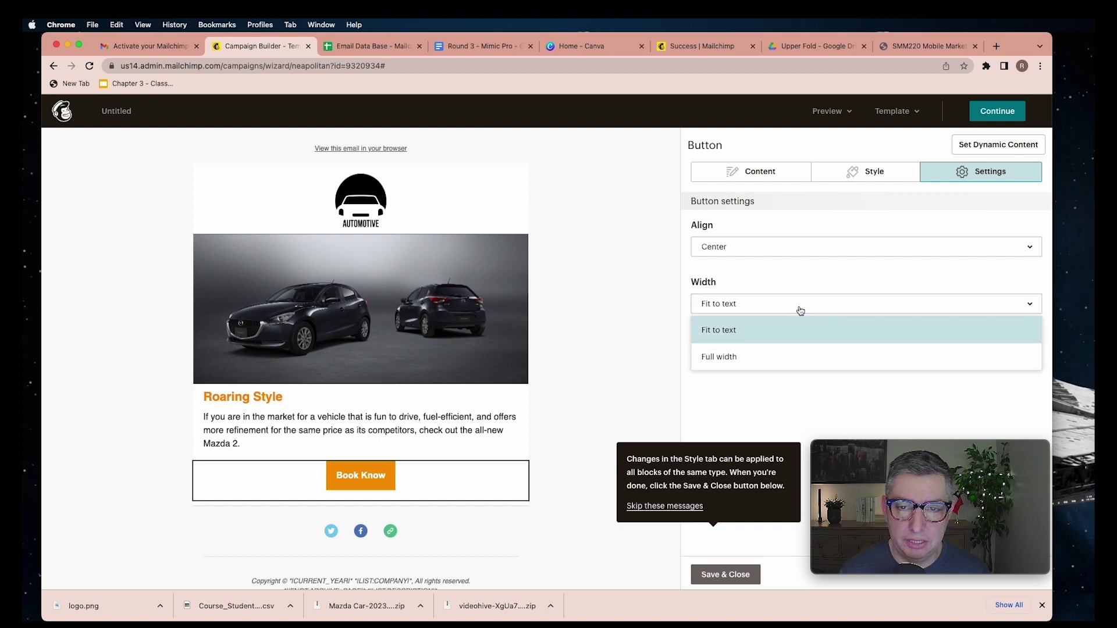
pyautogui.click(788, 352)
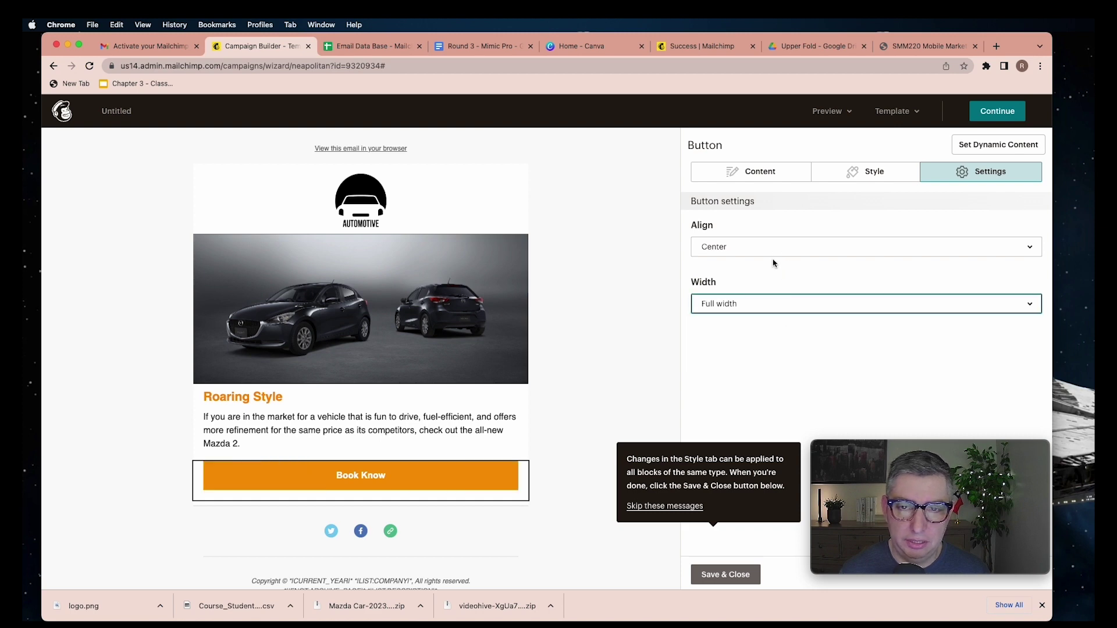
pyautogui.click(726, 574)
pyautogui.click(622, 492)
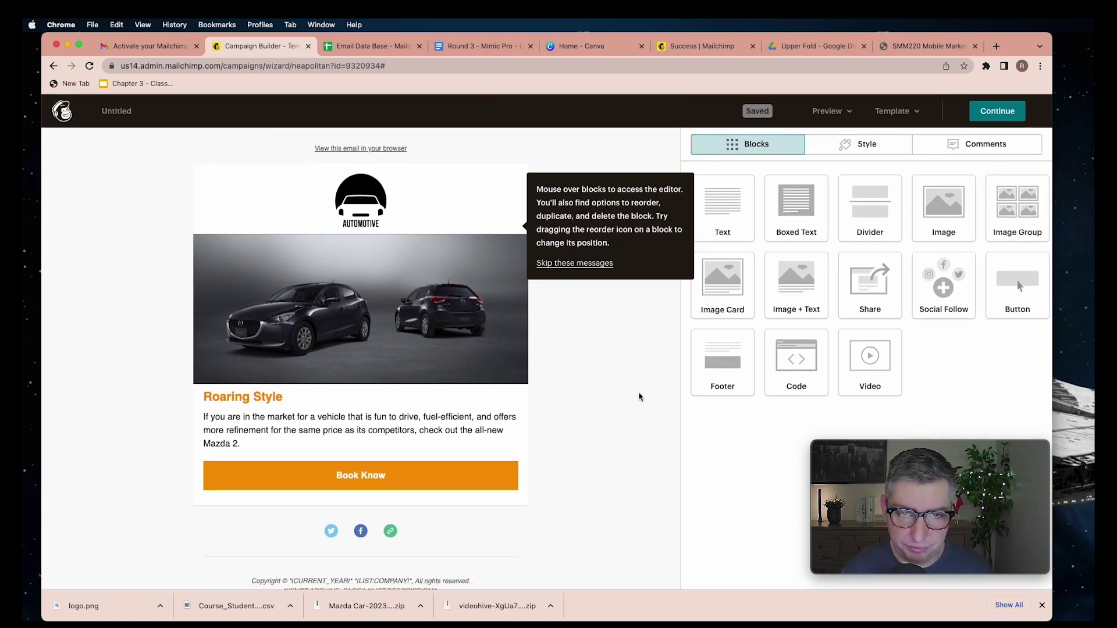
# Insert the headline.png banner from the Upper Fold folder, then add an empty image block below it
pyautogui.click(591, 264)
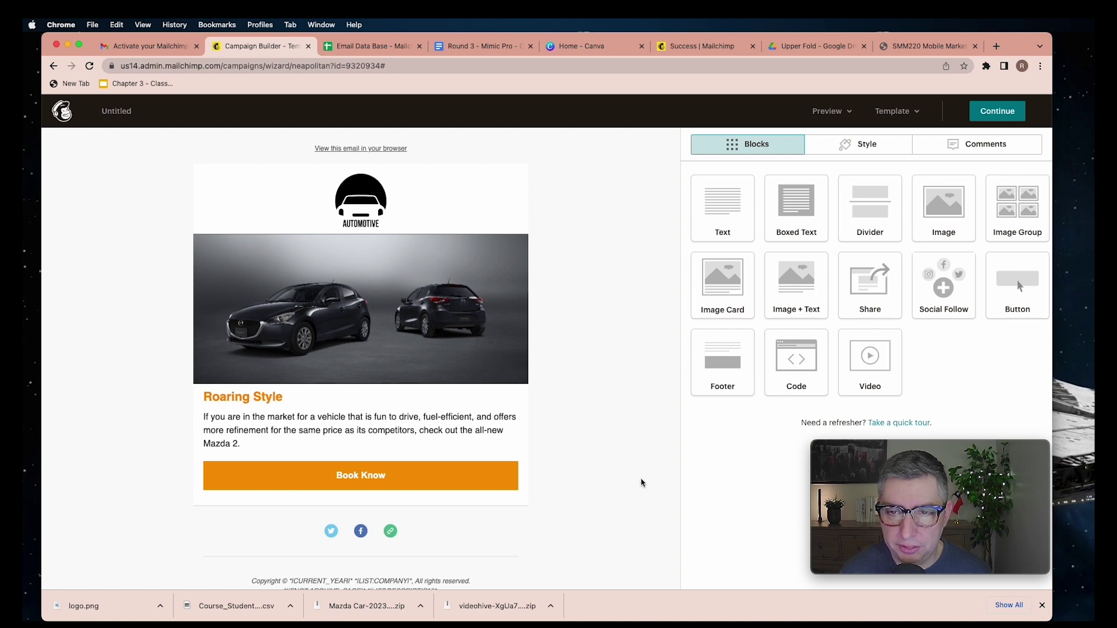
pyautogui.moveTo(926, 225); pyautogui.dragTo(524, 292)
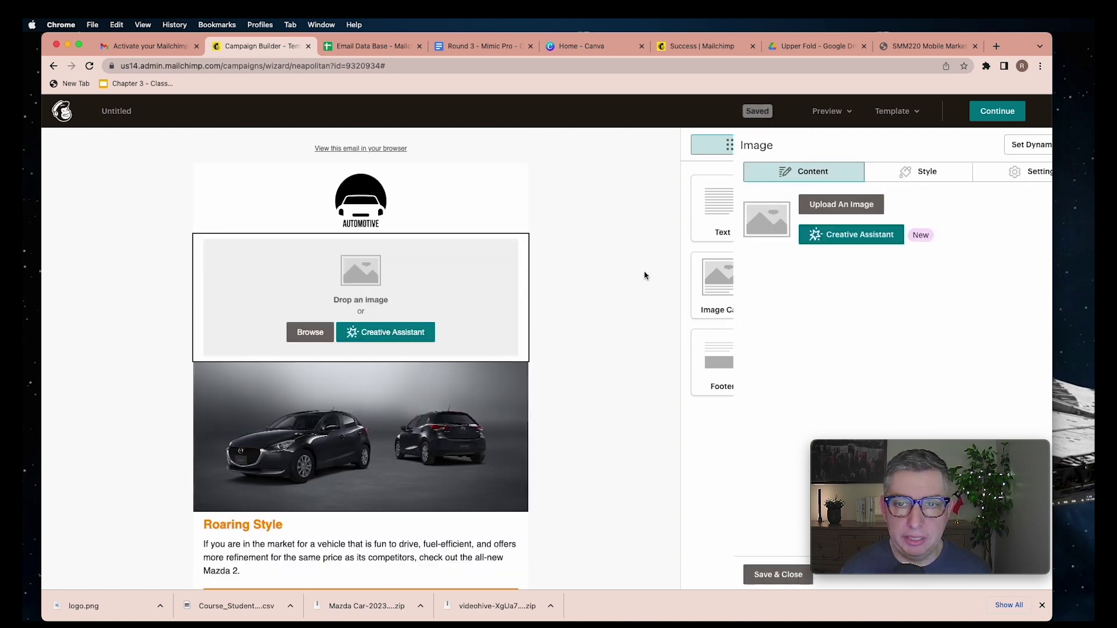
pyautogui.click(793, 205)
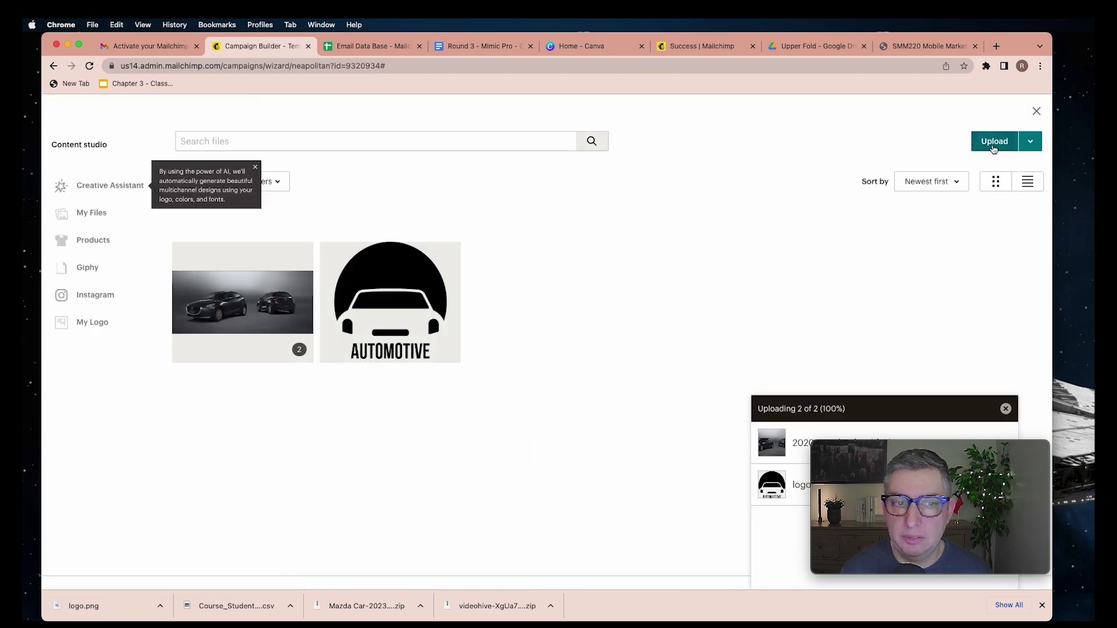
pyautogui.click(991, 147)
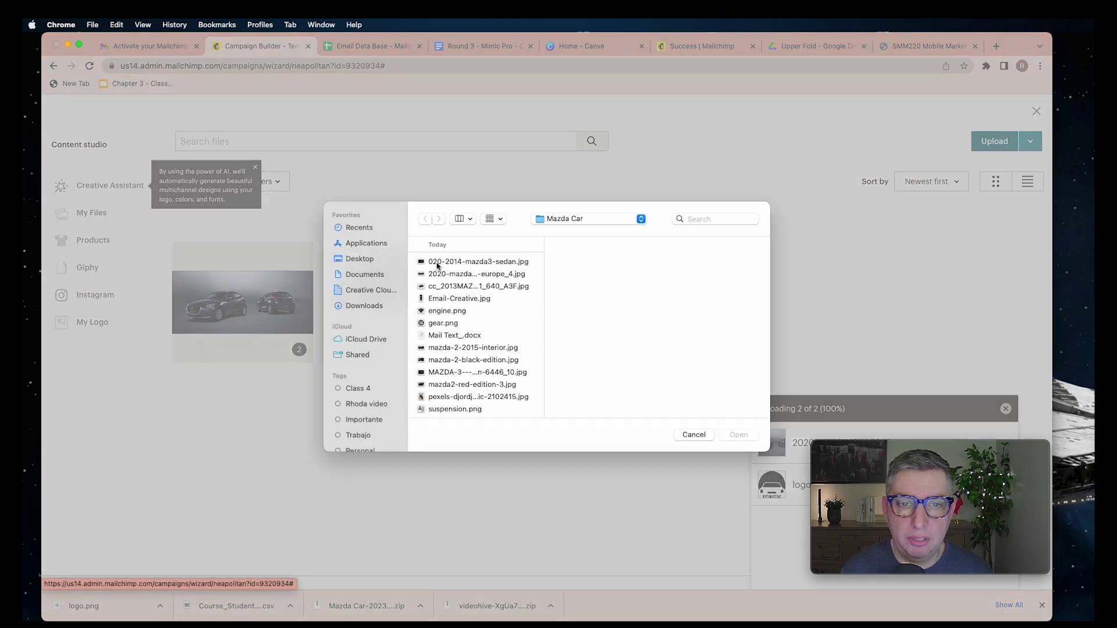
pyautogui.click(492, 406)
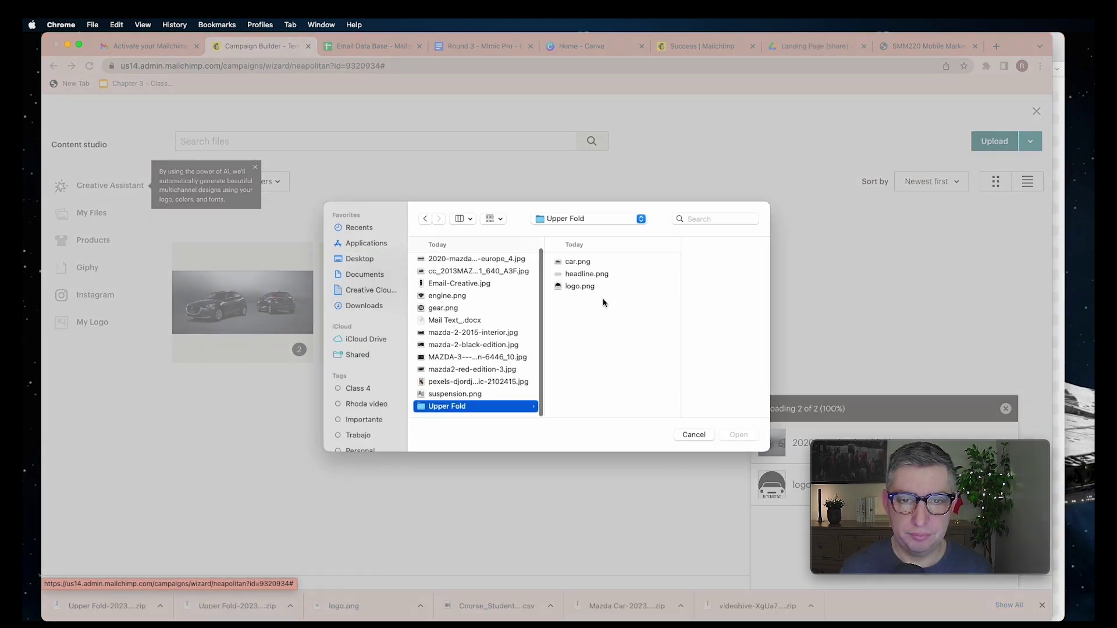
pyautogui.click(587, 274)
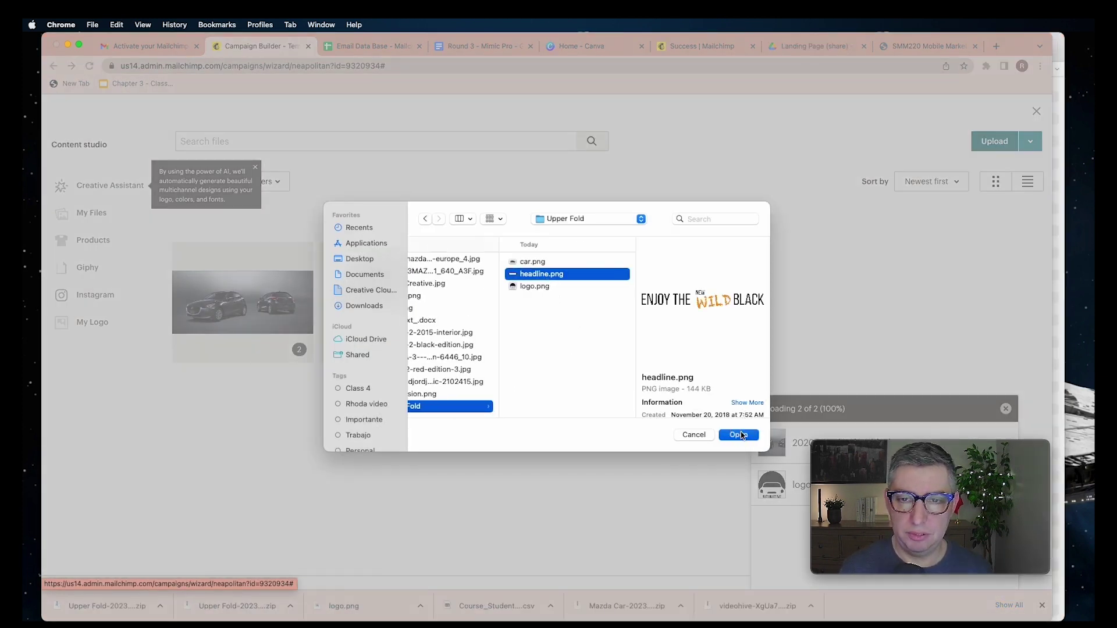
pyautogui.click(738, 435)
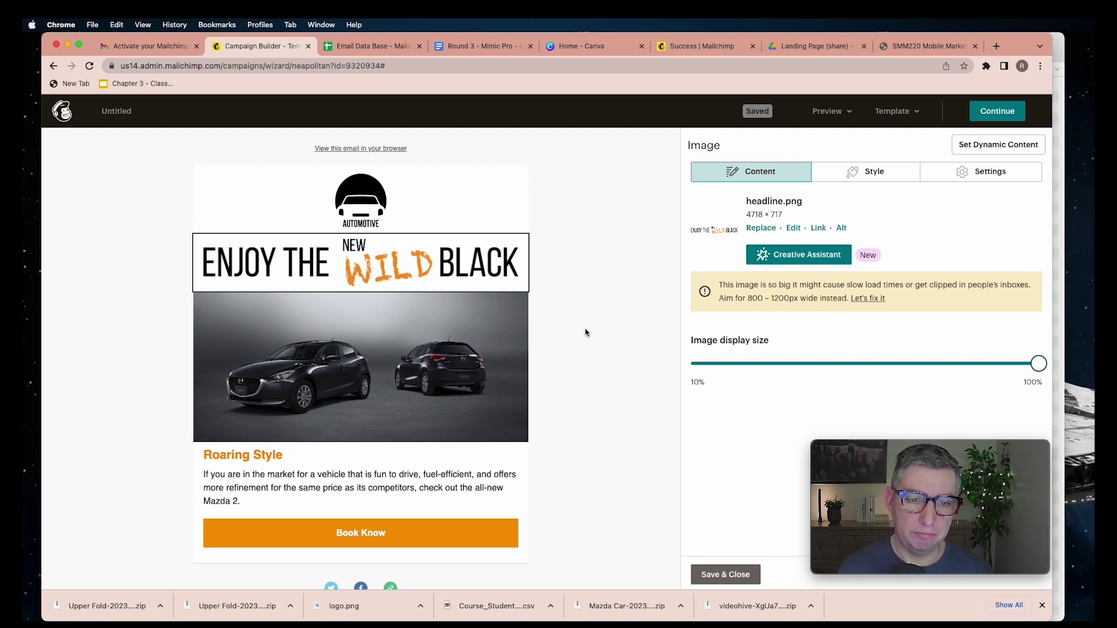
pyautogui.scroll(-1, 587, 332)
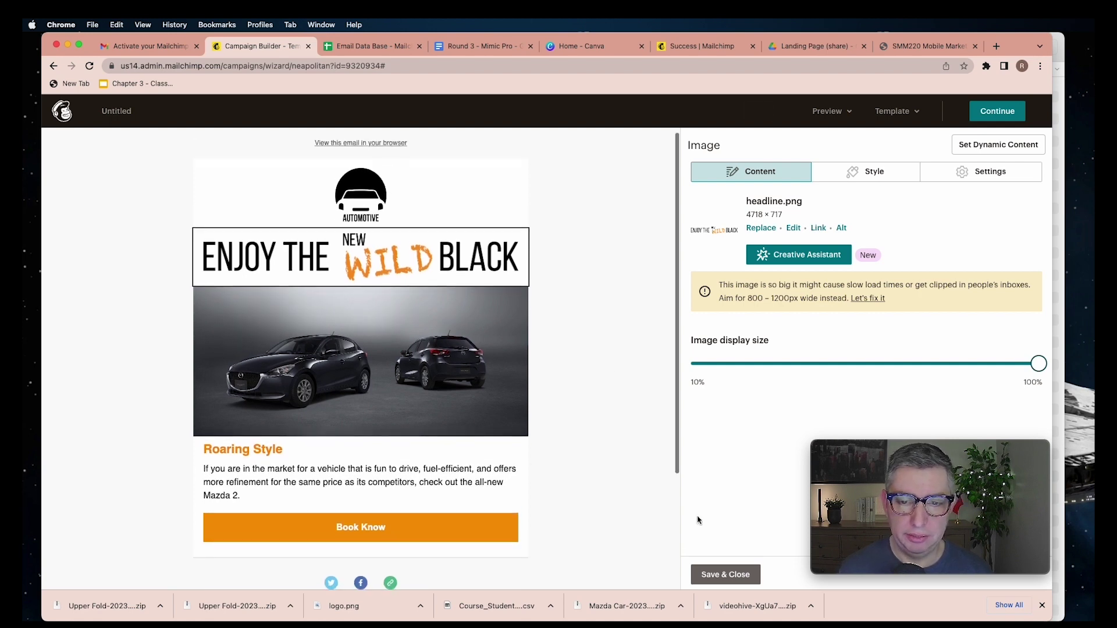
pyautogui.click(724, 574)
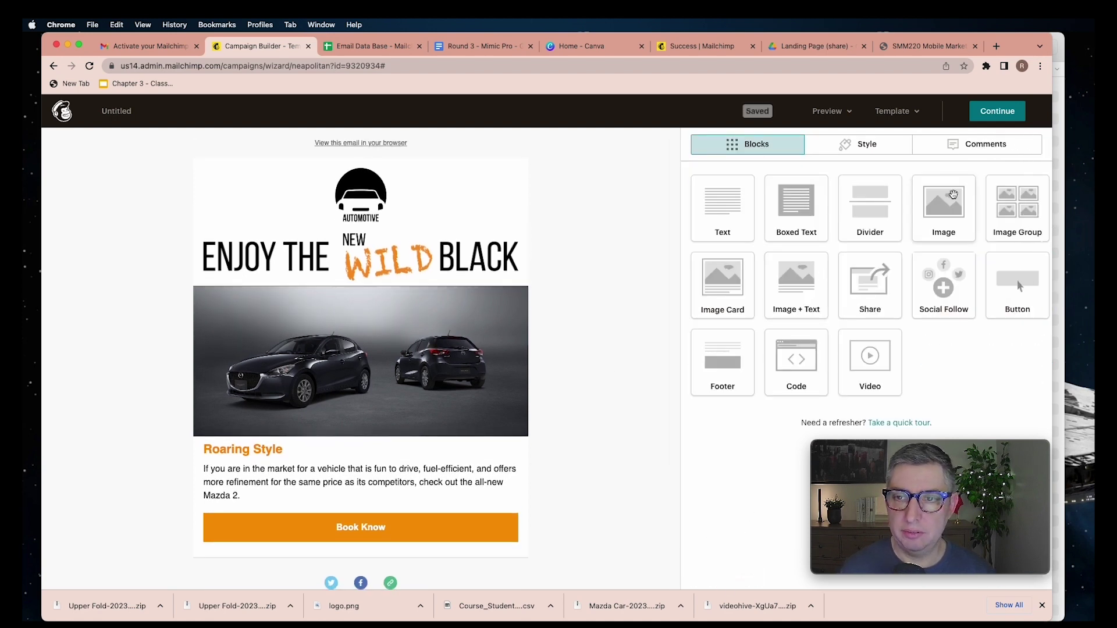
pyautogui.moveTo(952, 194); pyautogui.dragTo(464, 286)
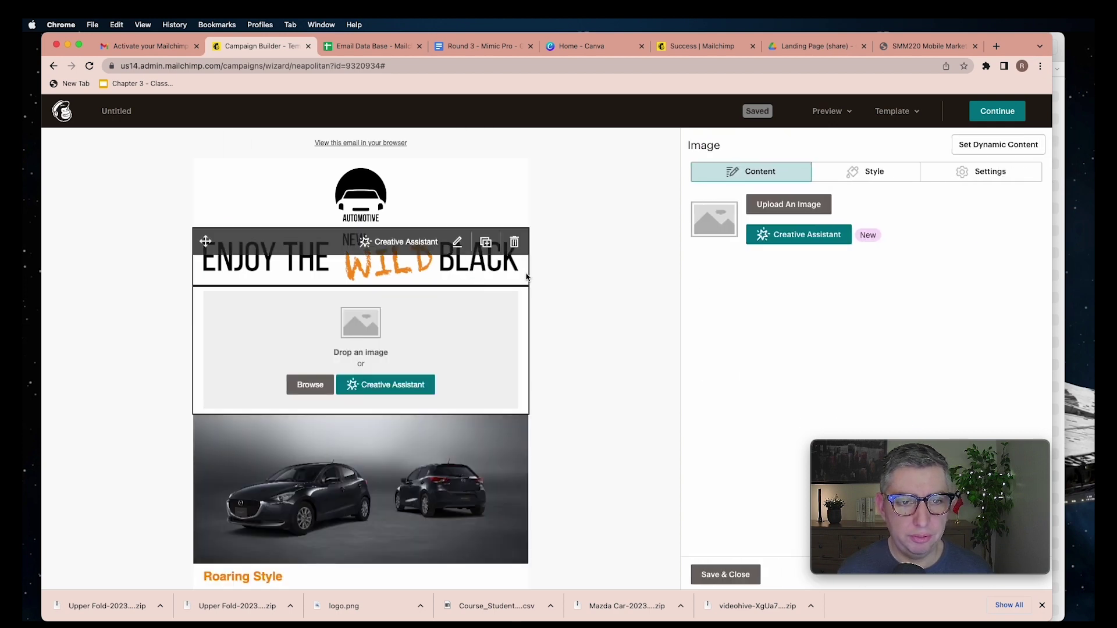
# Upload car.png into the new image block and shrink it to about 78% display size
pyautogui.click(781, 205)
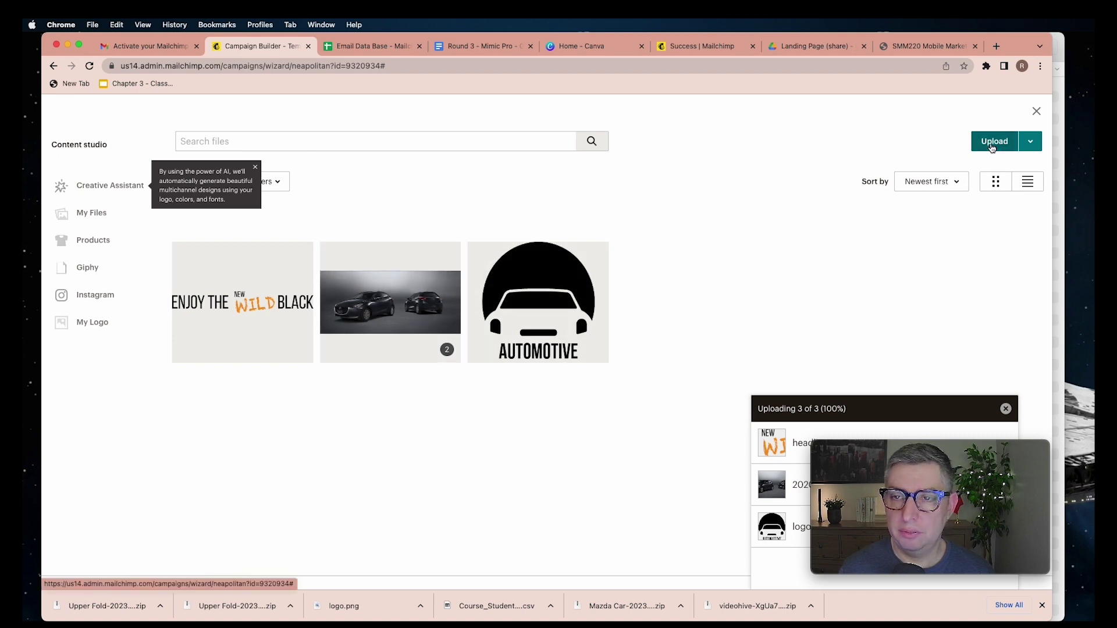
pyautogui.click(992, 146)
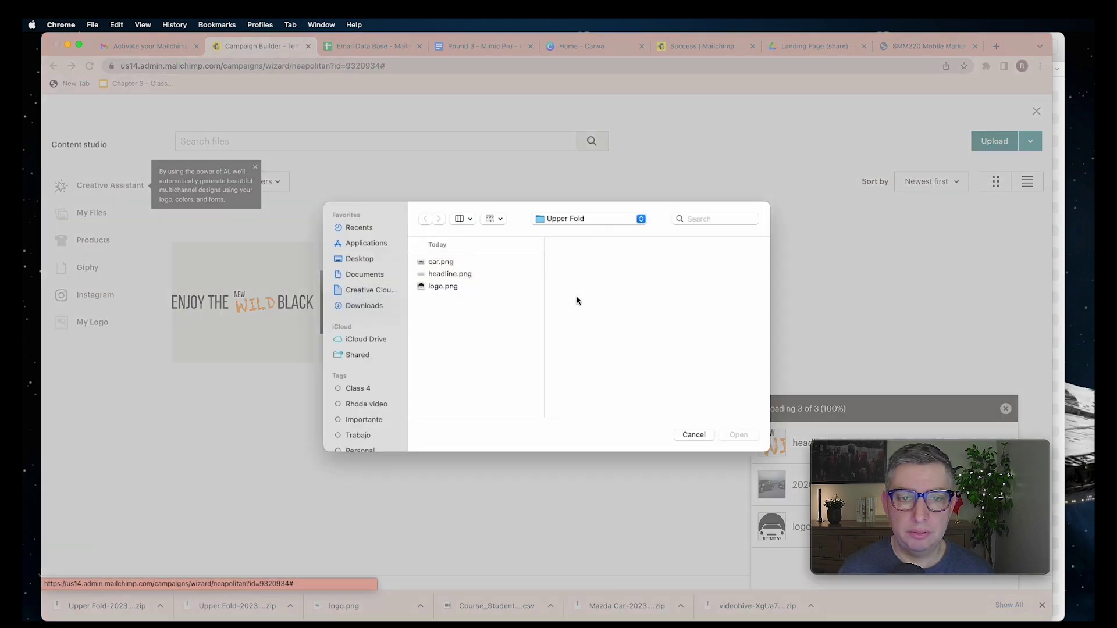
pyautogui.click(442, 263)
pyautogui.click(738, 435)
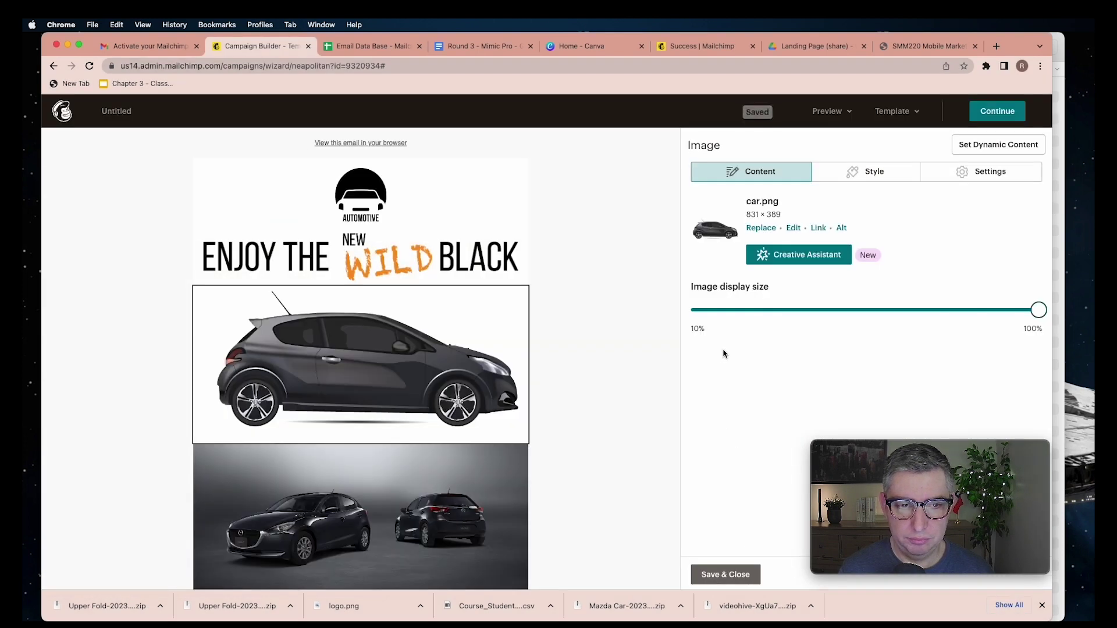
pyautogui.moveTo(1038, 310); pyautogui.dragTo(920, 322)
pyautogui.click(721, 574)
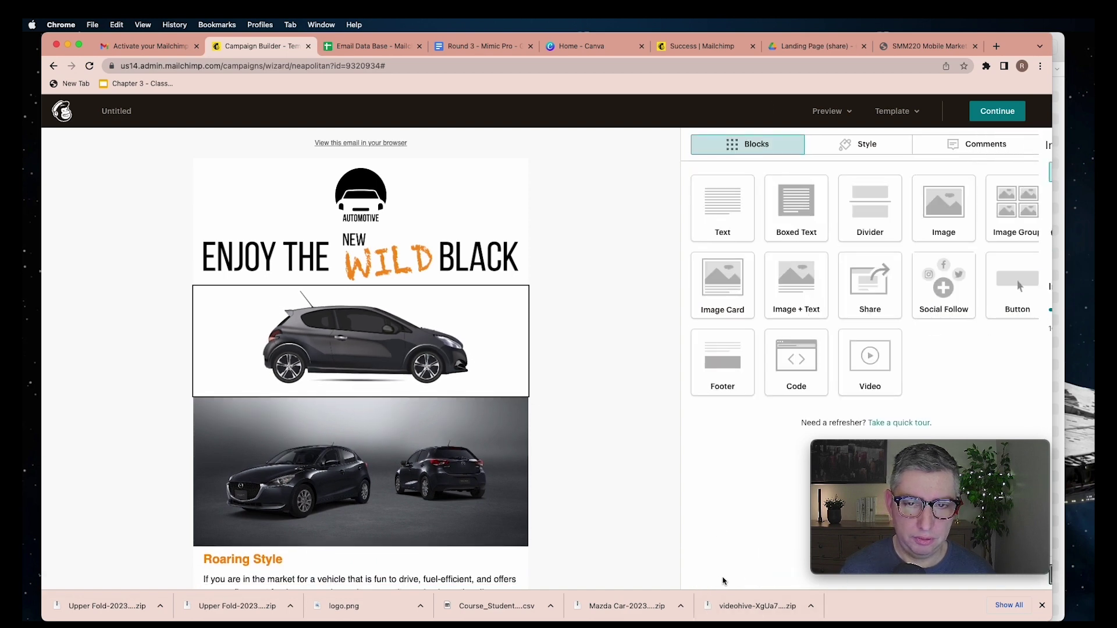
# Add a text block under car.png with the test-drive 2% discount line styled as a heading
pyautogui.moveTo(721, 225); pyautogui.dragTo(509, 373)
pyautogui.write('Book your test drive today ad get 2% discount on your purchase')
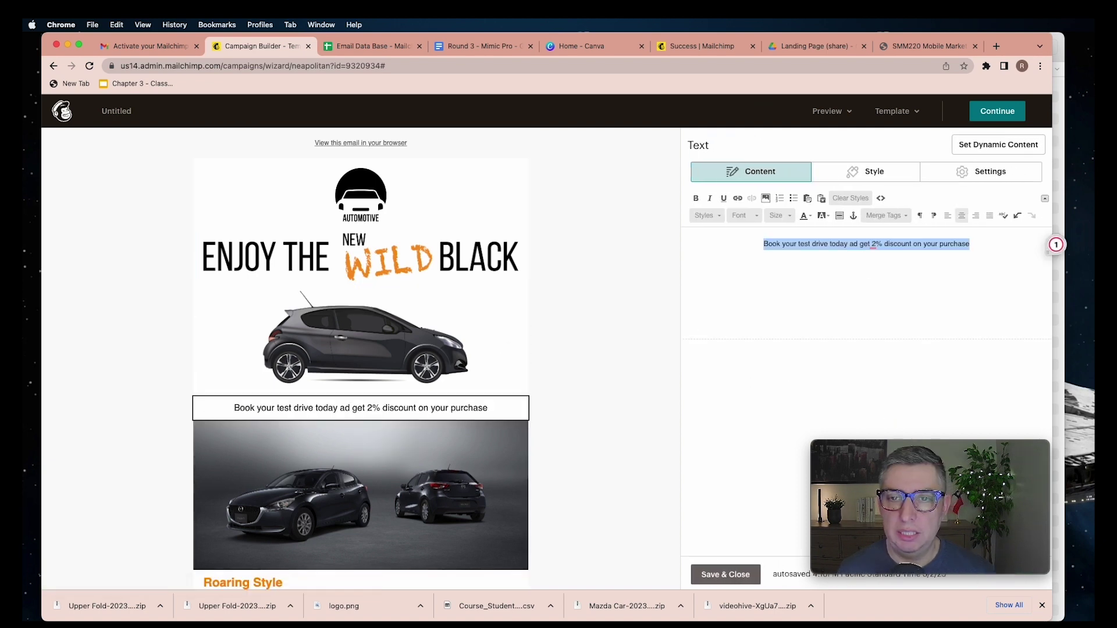
pyautogui.click(705, 215)
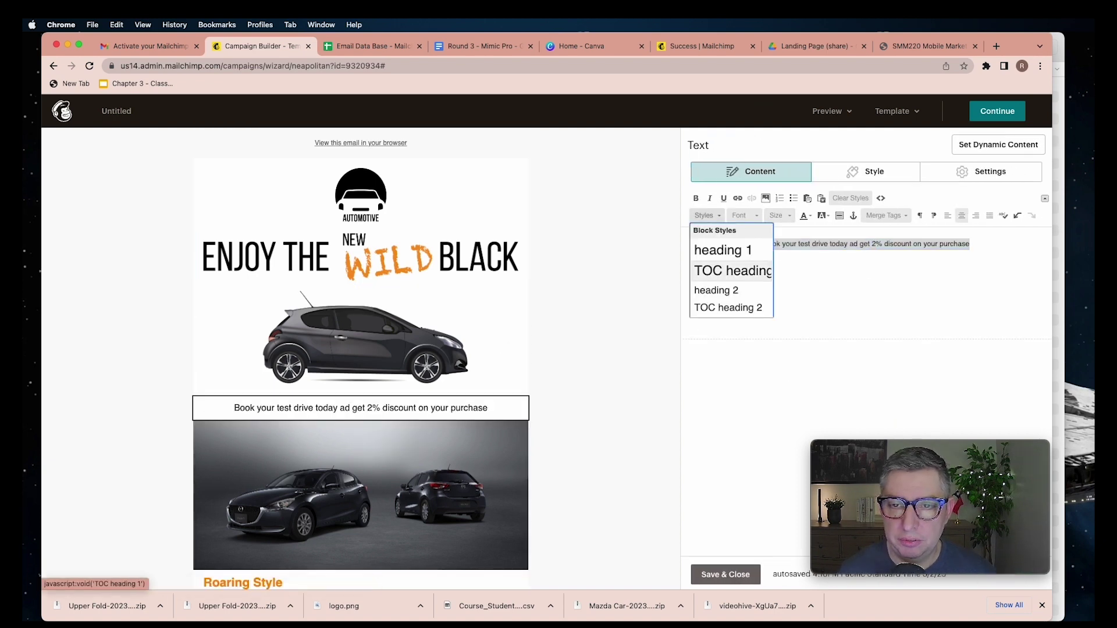
pyautogui.scroll(-2, 730, 268)
pyautogui.click(721, 274)
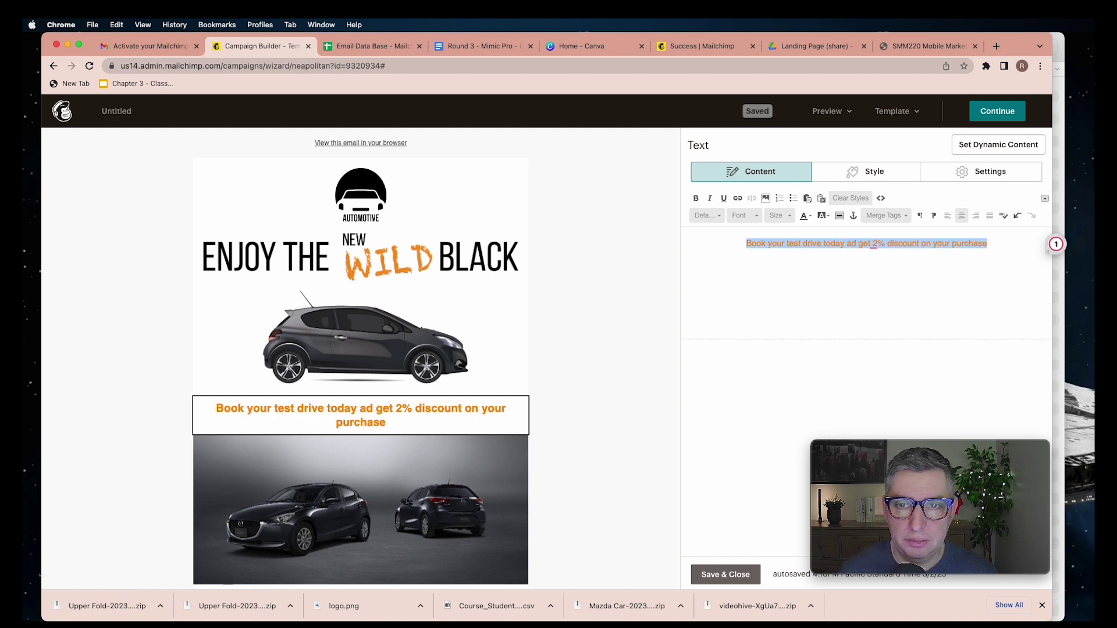
pyautogui.click(725, 575)
# Review the email and add an Image + Text block below the Book Know button
pyautogui.scroll(-4, 575, 401)
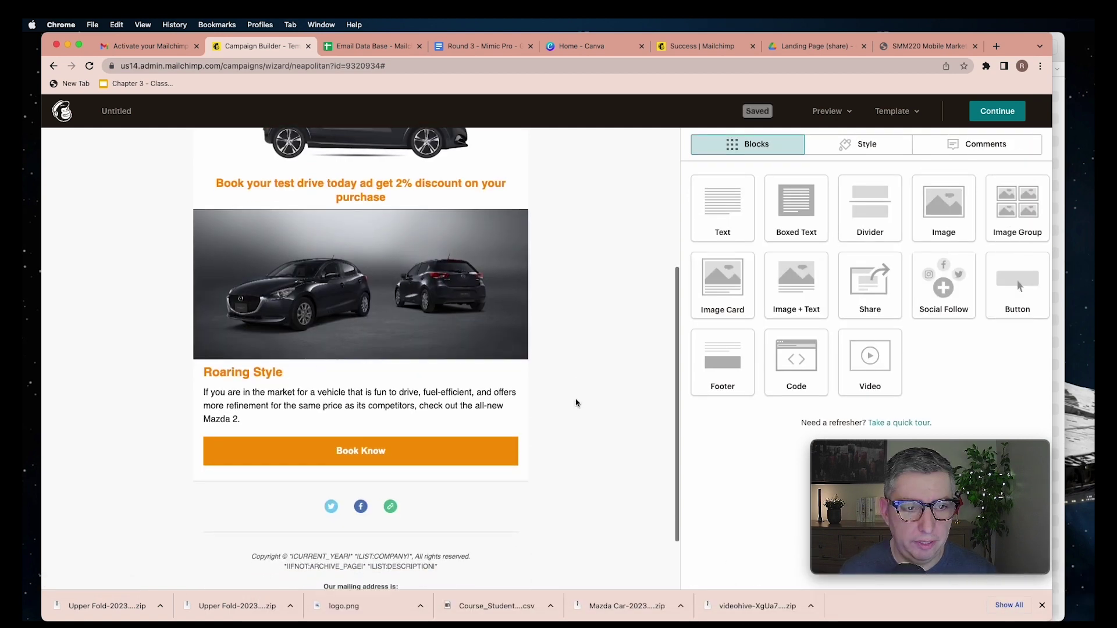
pyautogui.scroll(2, 575, 402)
pyautogui.scroll(-3, 576, 402)
pyautogui.scroll(6, 576, 402)
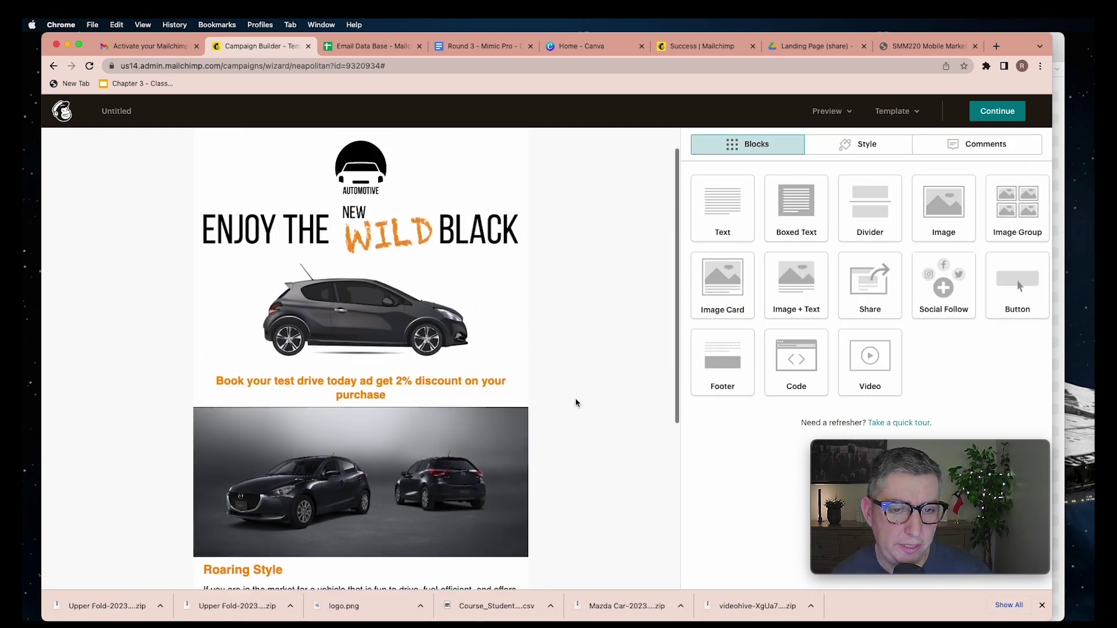
pyautogui.scroll(-2, 575, 402)
pyautogui.scroll(-2, 576, 403)
pyautogui.scroll(3, 576, 402)
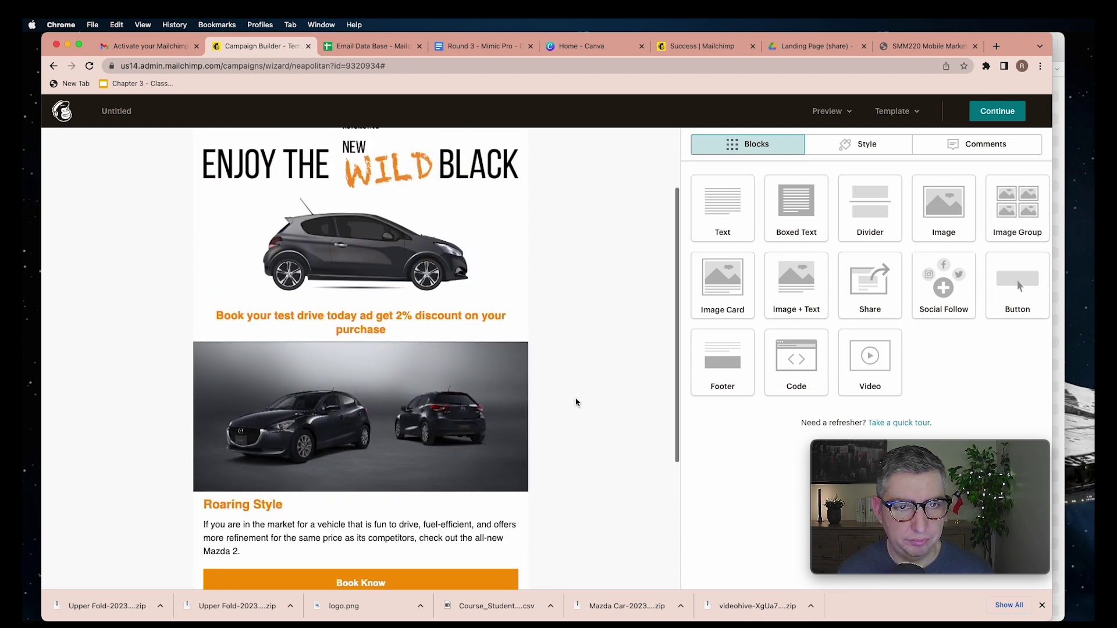
pyautogui.scroll(2, 576, 403)
pyautogui.scroll(-4, 576, 403)
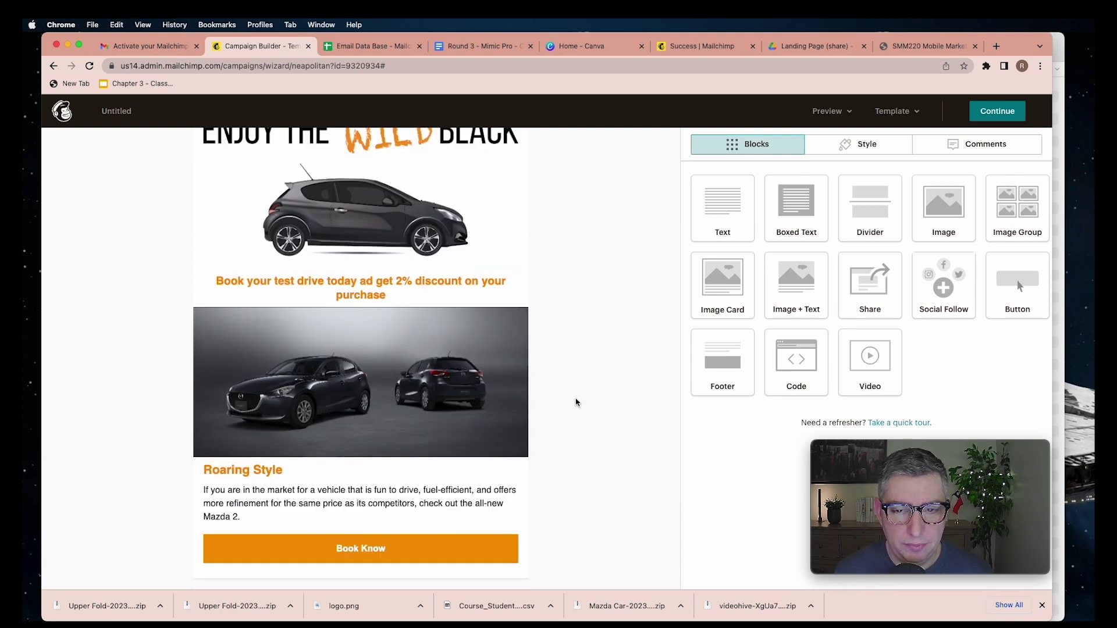
pyautogui.scroll(-1, 576, 402)
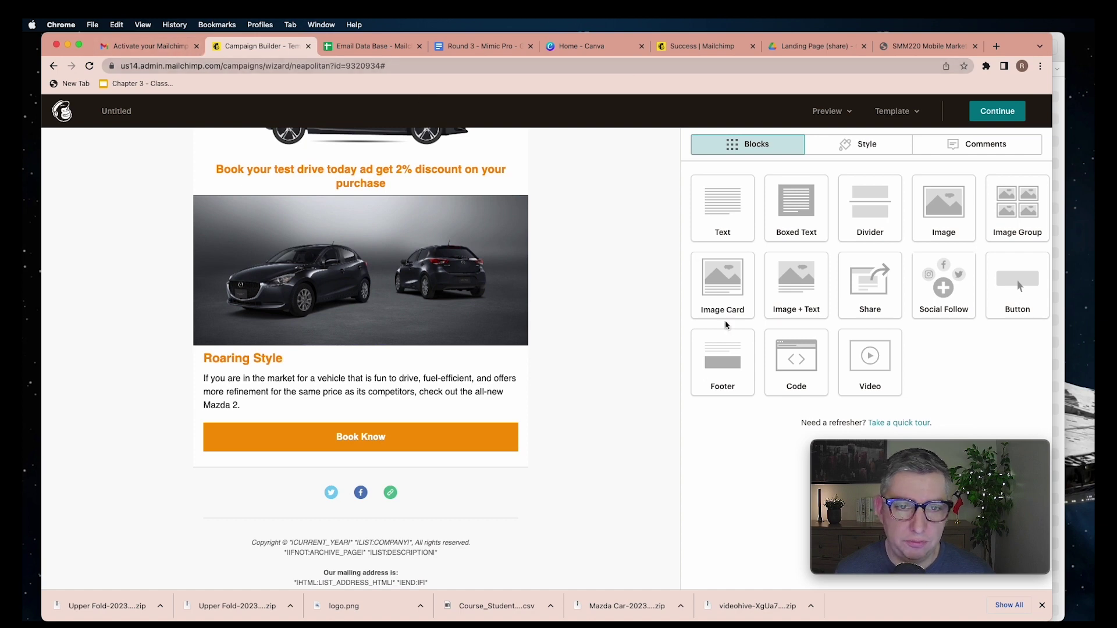
pyautogui.scroll(3, 612, 321)
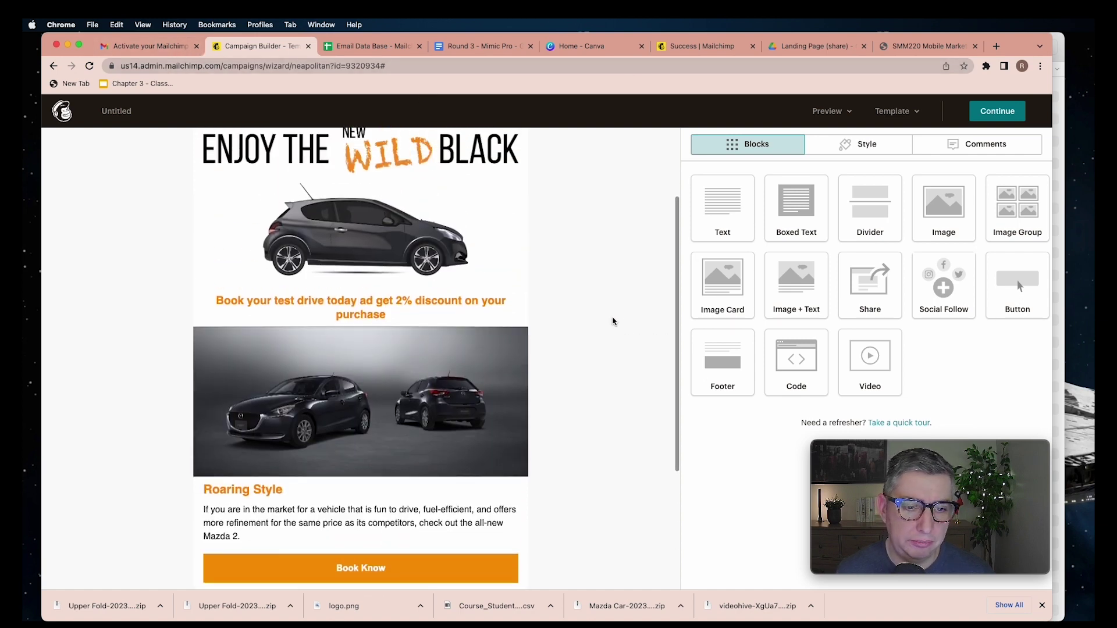
pyautogui.scroll(-1, 612, 321)
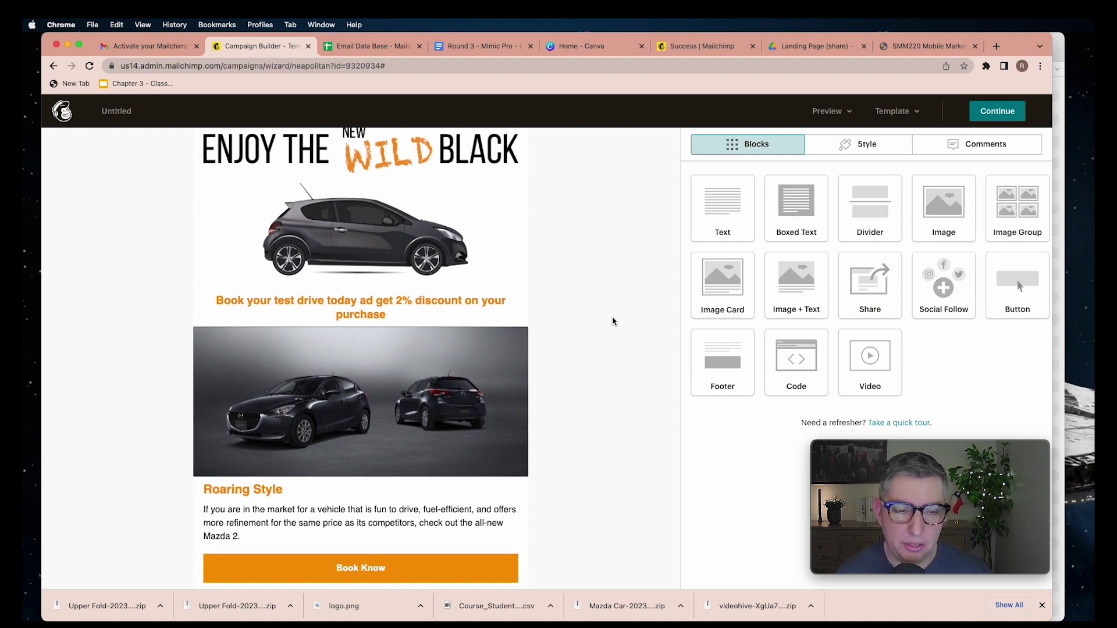
pyautogui.scroll(-3, 635, 402)
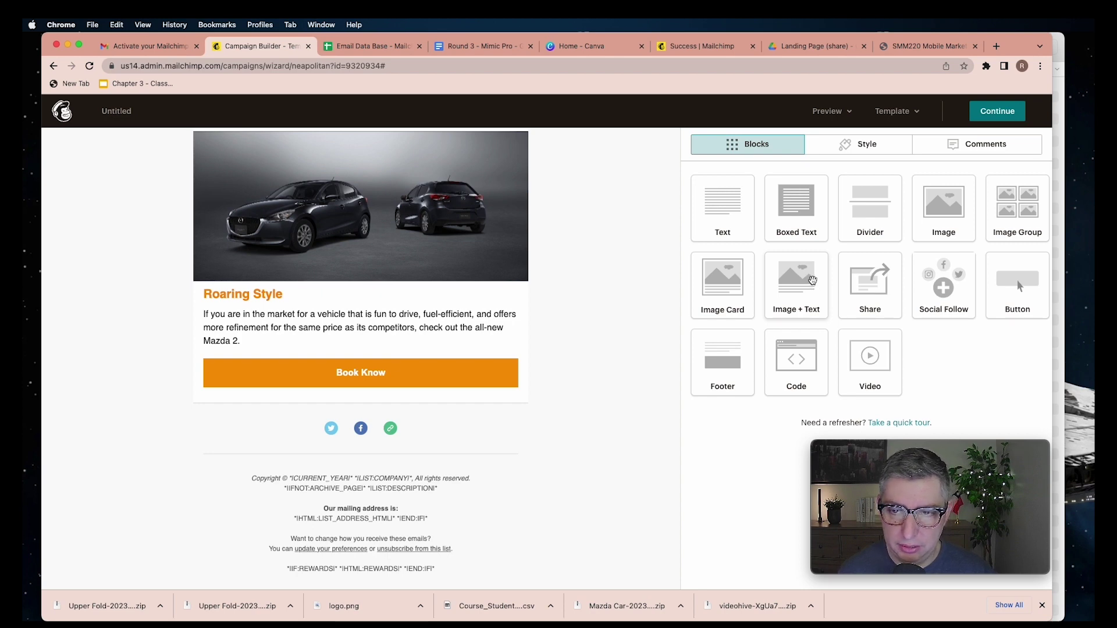
pyautogui.moveTo(811, 280); pyautogui.dragTo(496, 393)
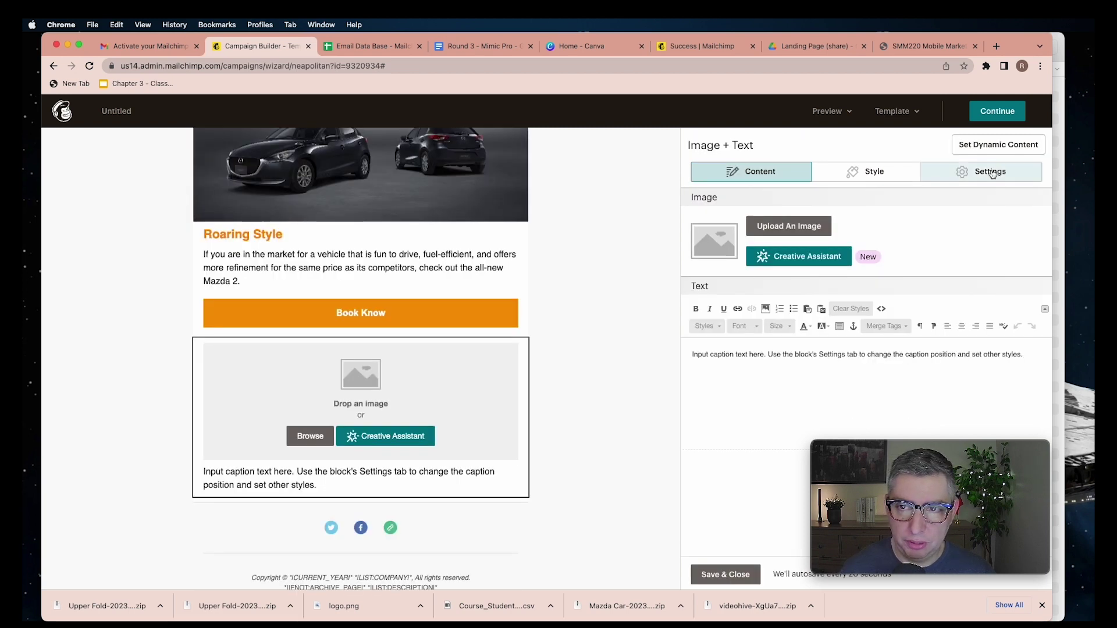
# Set the Image + Text block to two rows with images left of their captions
pyautogui.click(943, 182)
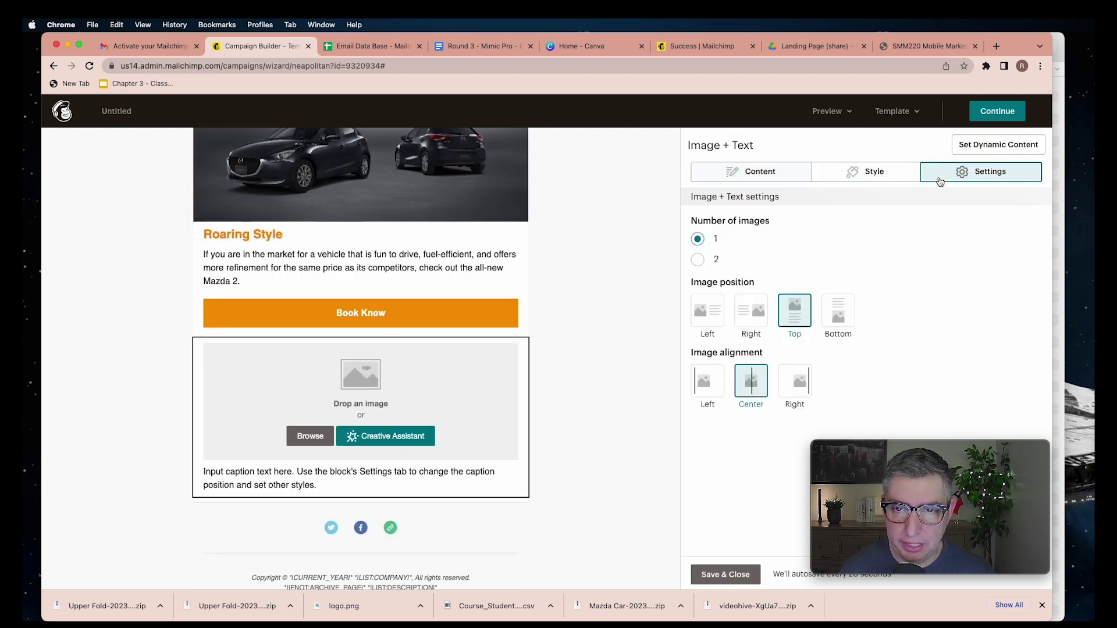
pyautogui.click(698, 260)
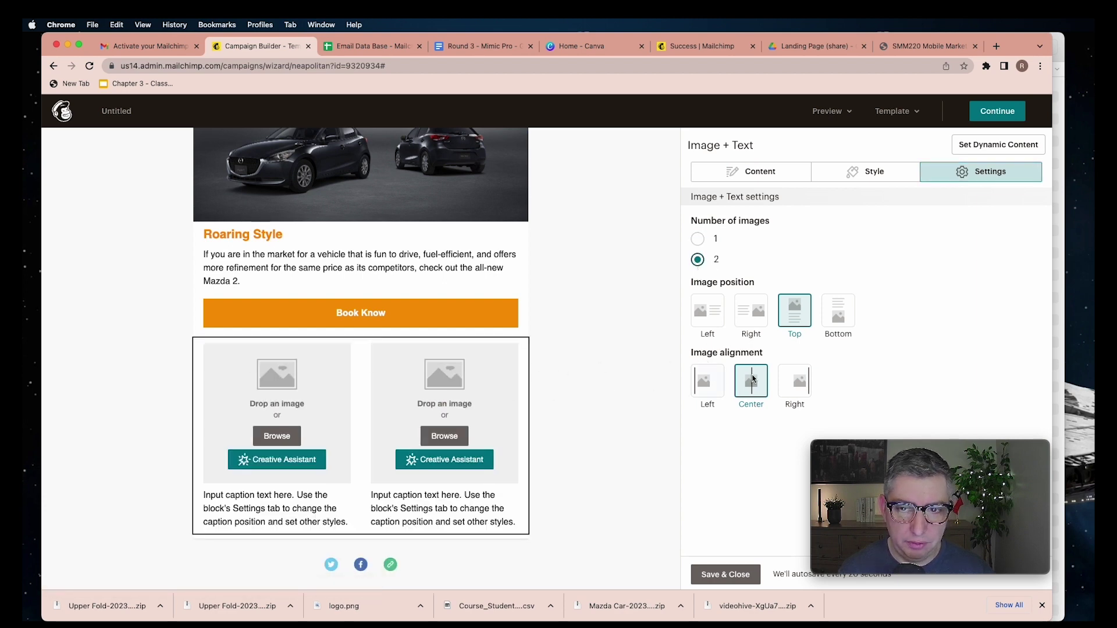
pyautogui.click(710, 323)
pyautogui.click(756, 171)
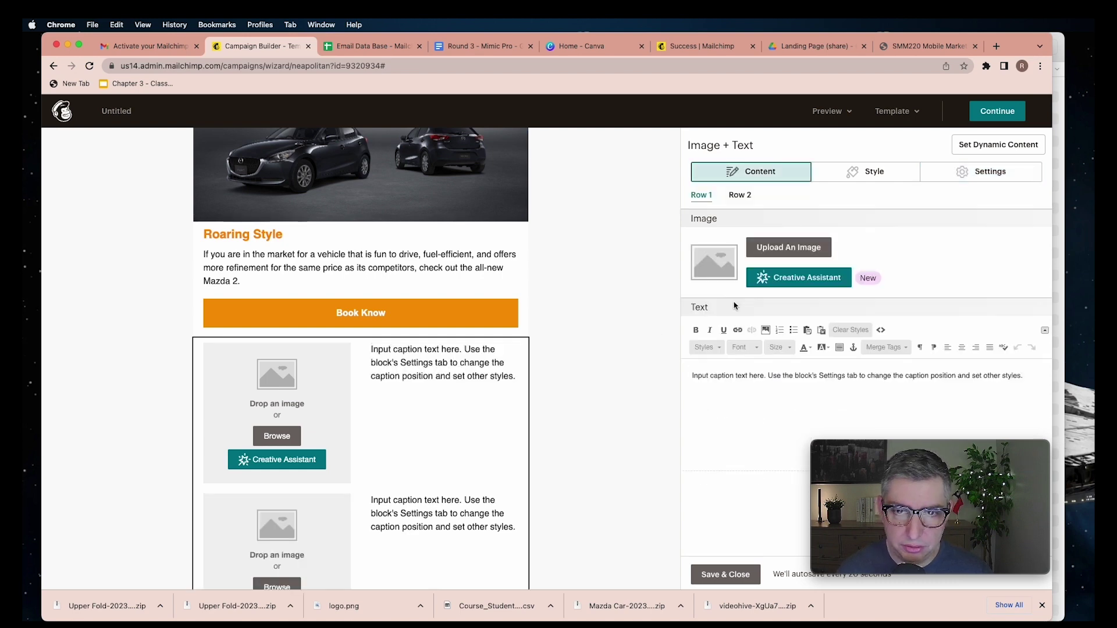
# Upload engine.png into the first image slot
pyautogui.click(789, 248)
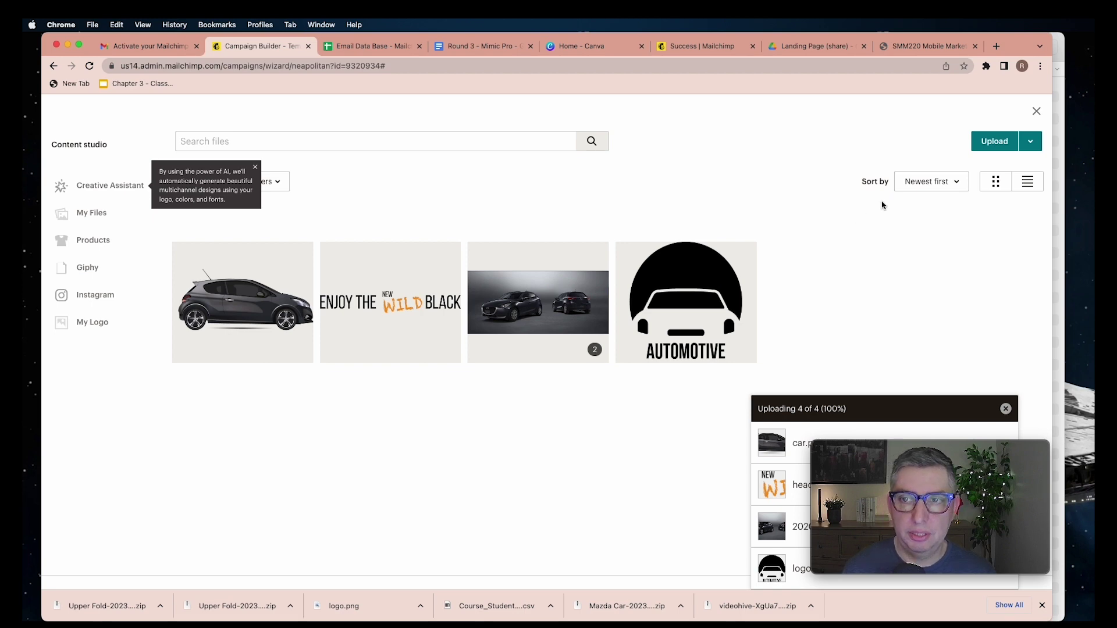
pyautogui.click(1005, 147)
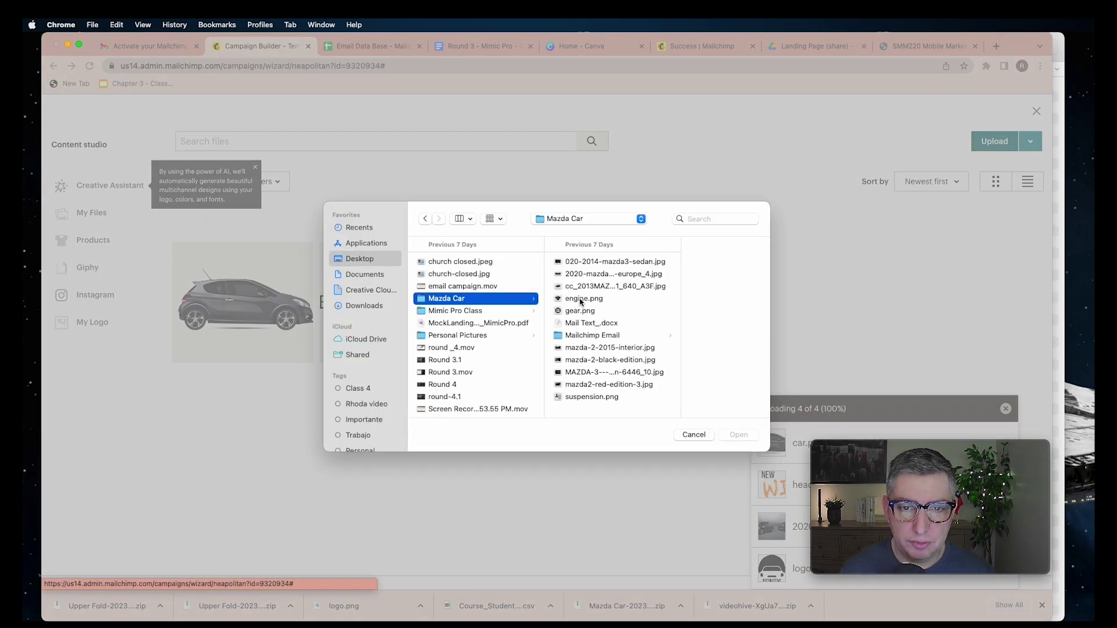
pyautogui.click(579, 300)
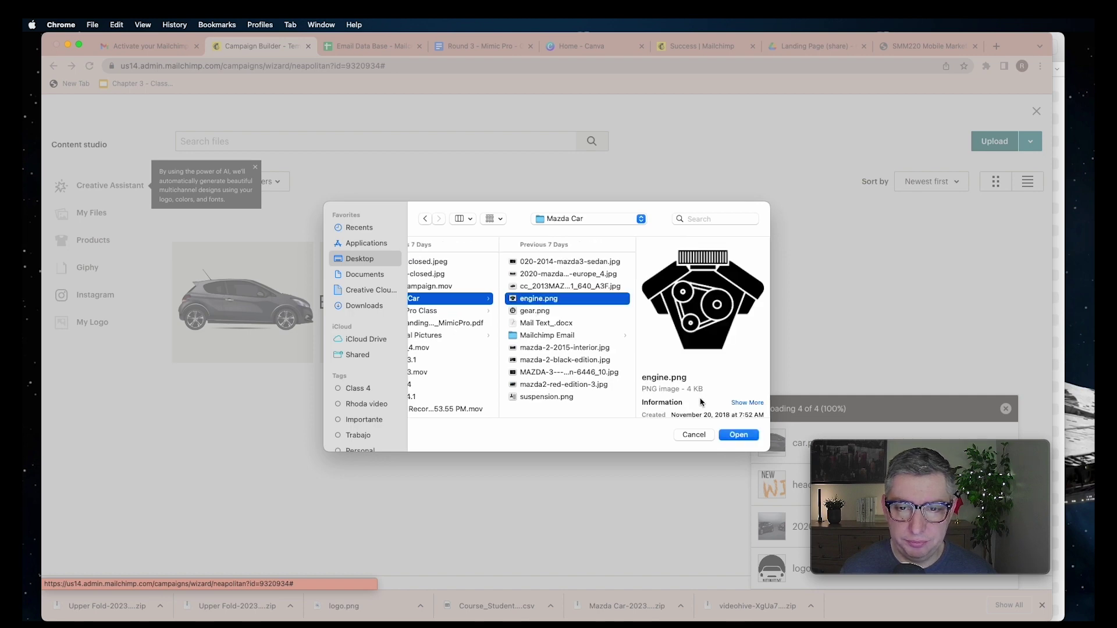
pyautogui.click(737, 435)
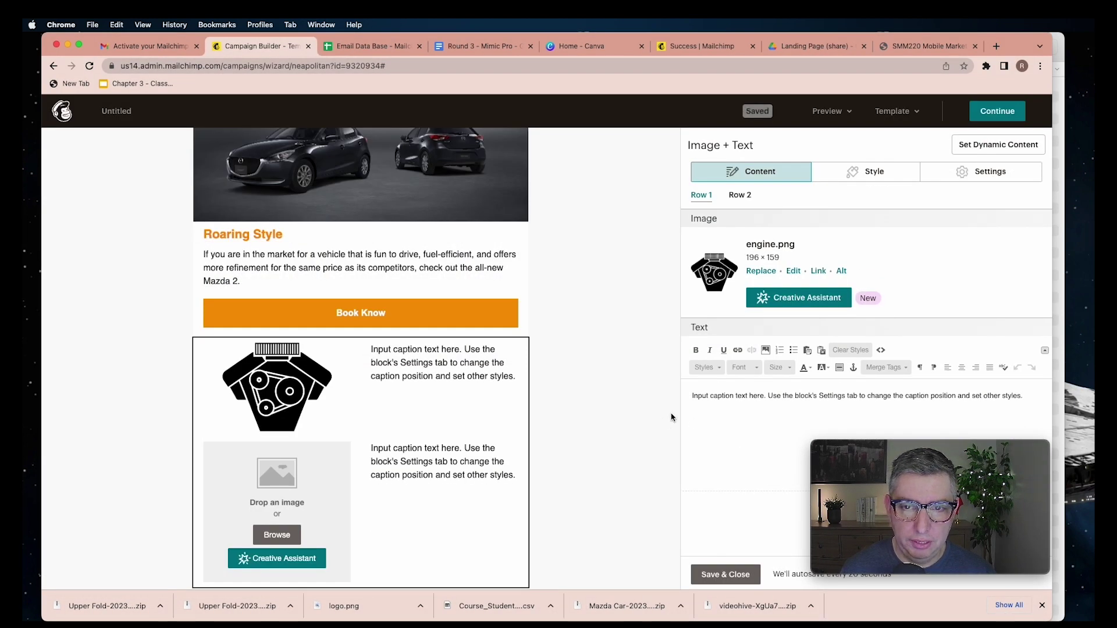
# Upload gear.png from the Mazda Car folder as the Row 2 image
pyautogui.click(739, 198)
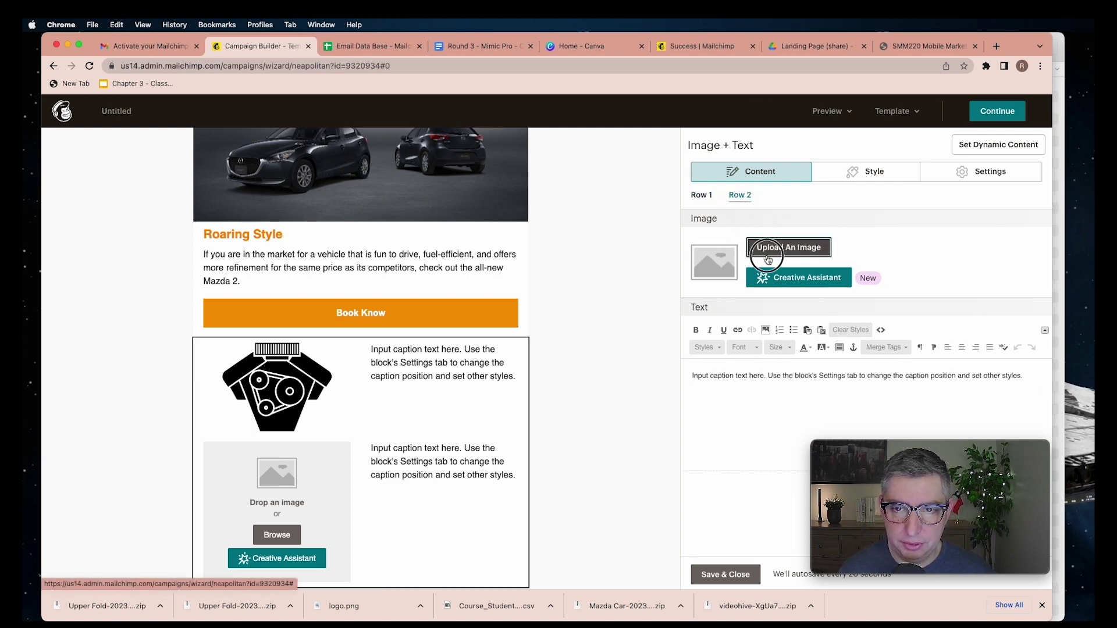
pyautogui.click(766, 251)
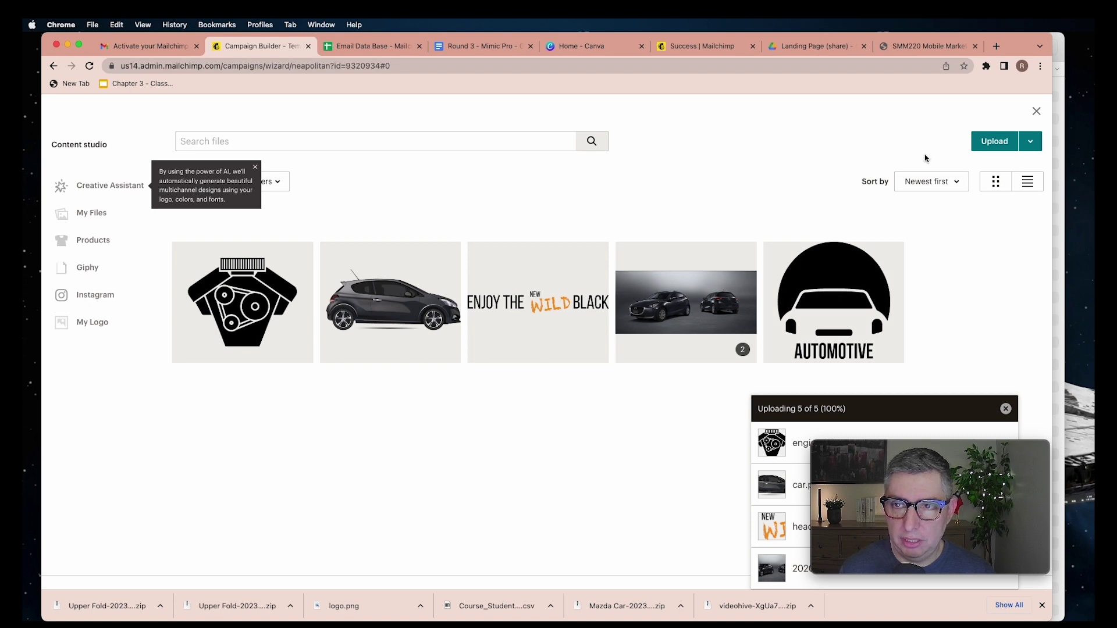
pyautogui.click(994, 141)
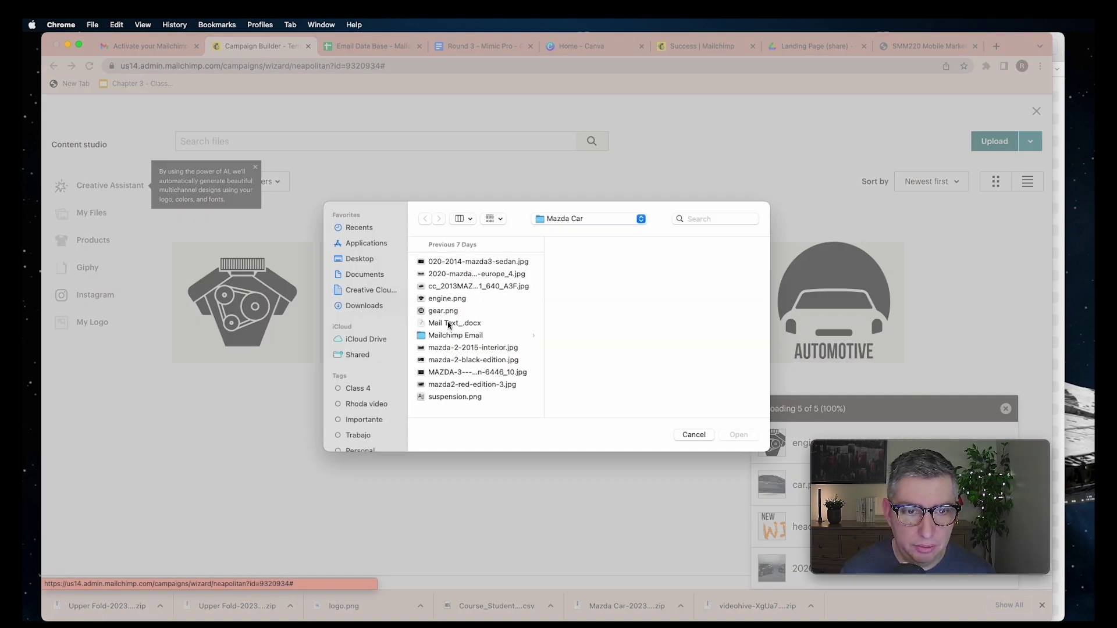
pyautogui.click(445, 311)
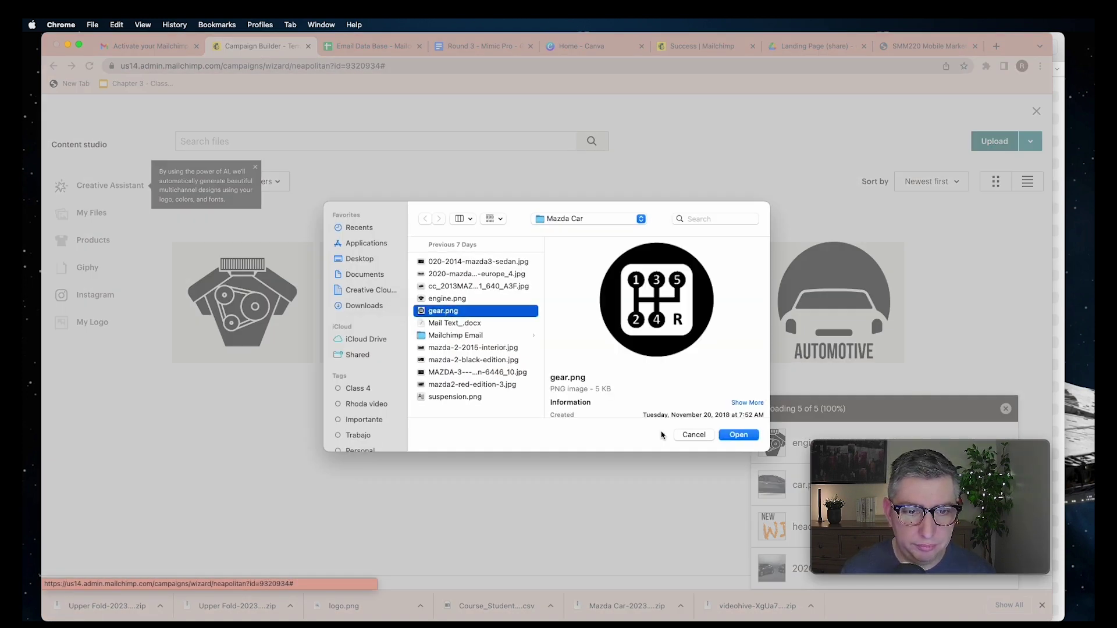
pyautogui.click(734, 439)
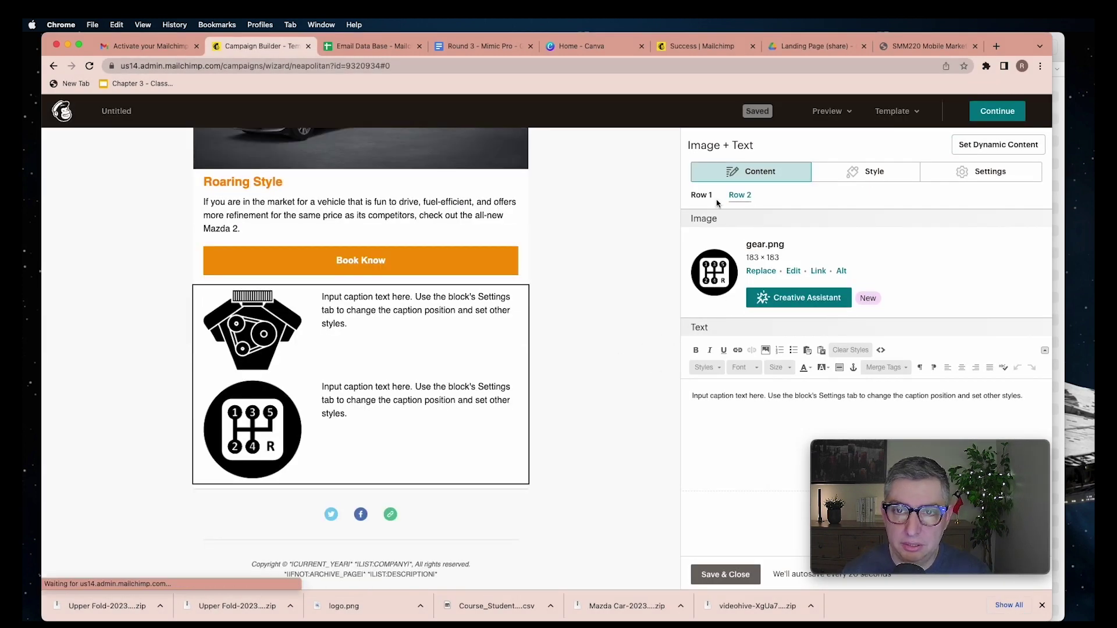
pyautogui.click(977, 176)
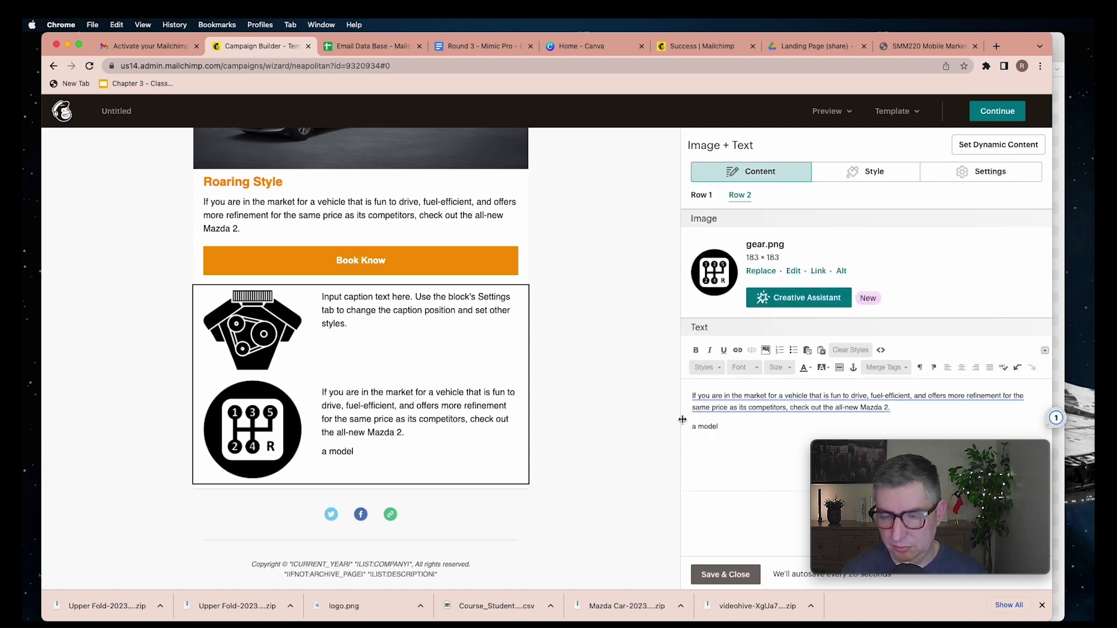
# Trim the gear caption so it ends at 'same price as its competitors.'
pyautogui.moveTo(719, 426); pyautogui.dragTo(680, 425)
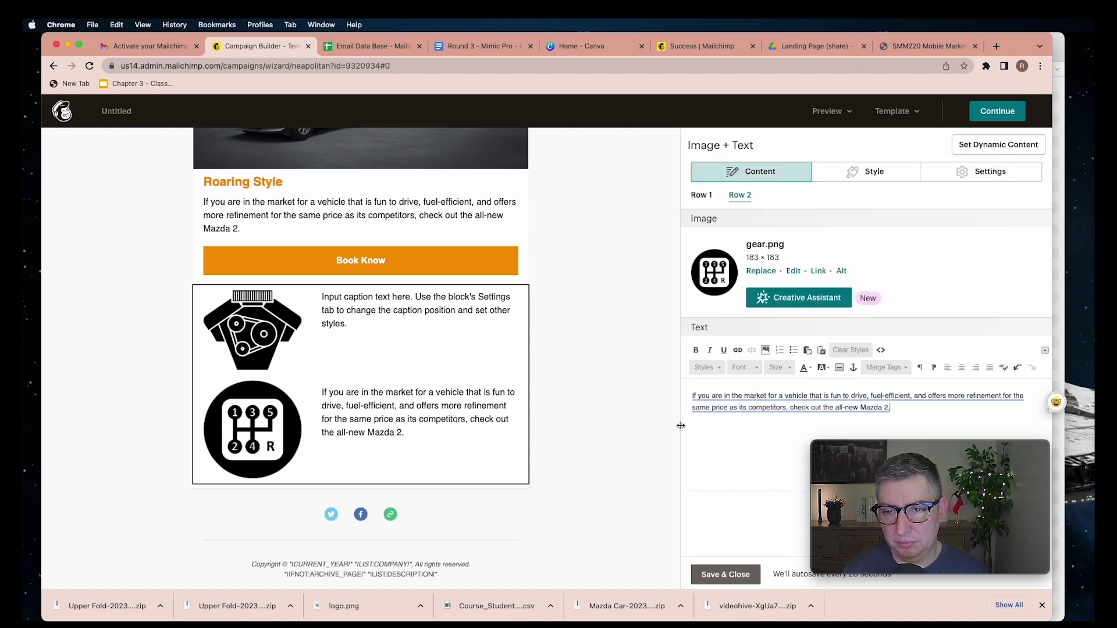
pyautogui.click(849, 403)
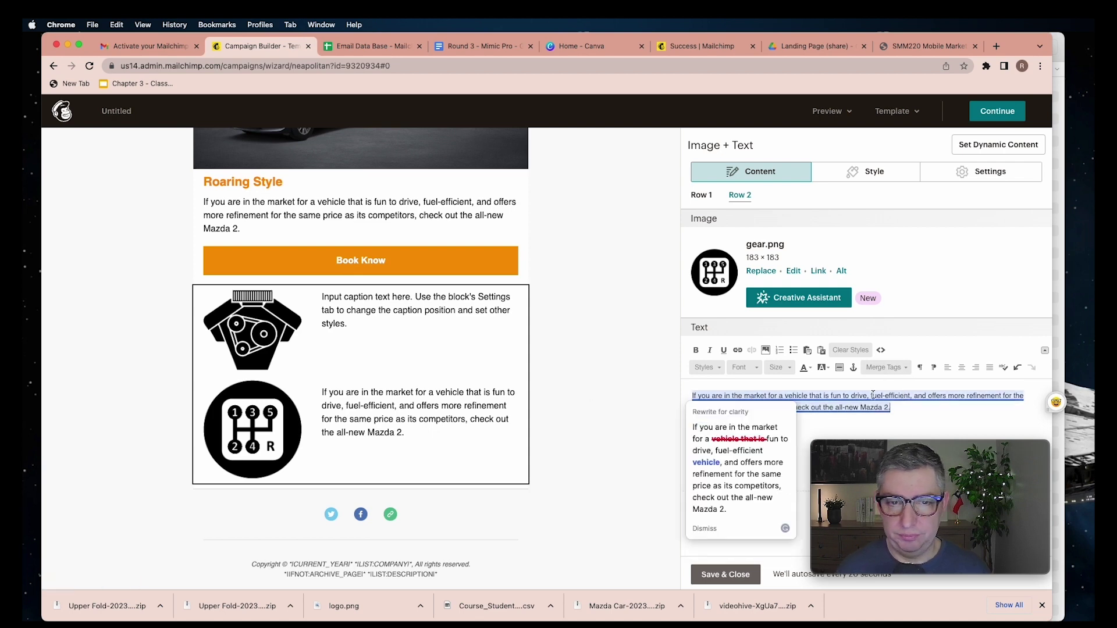
pyautogui.rightClick(859, 403)
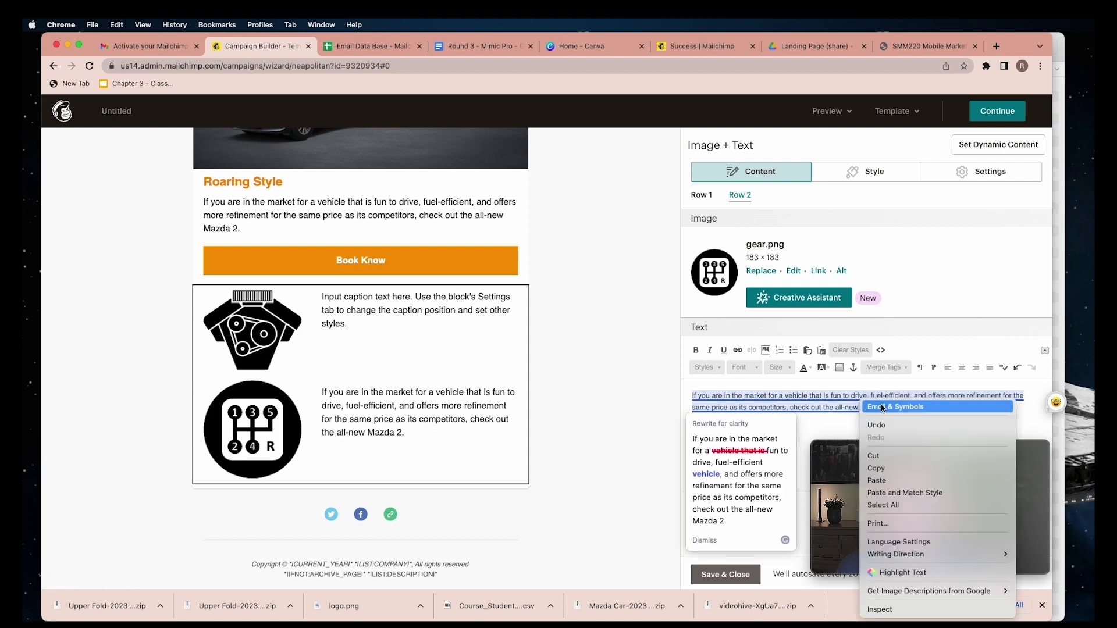
pyautogui.click(905, 463)
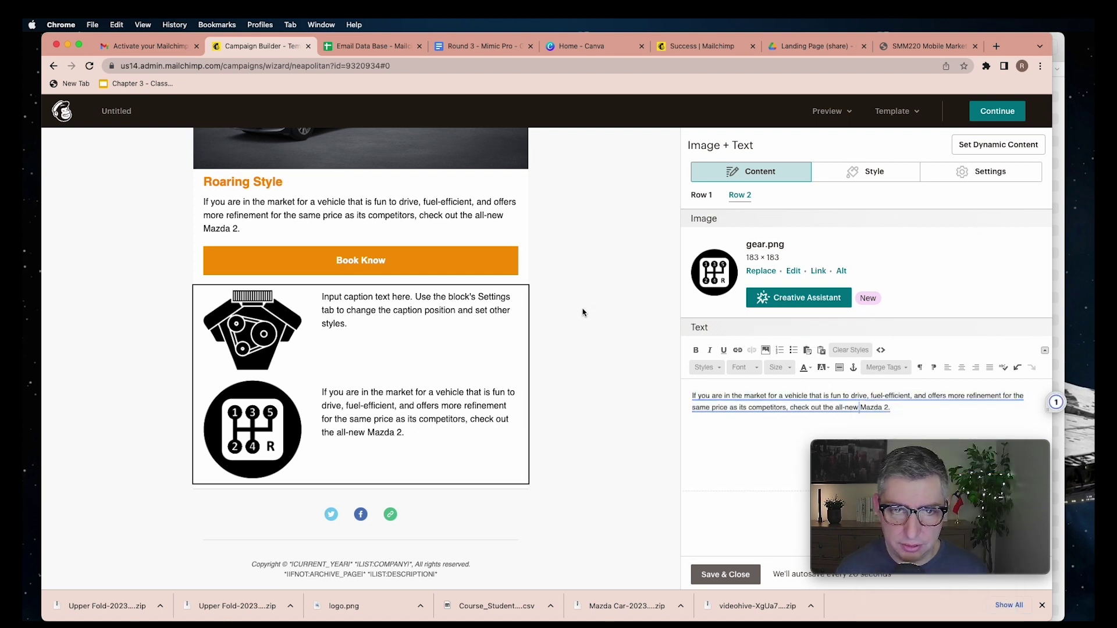
# Replace Row 1's placeholder caption with the user-friendly website registration line
pyautogui.click(704, 193)
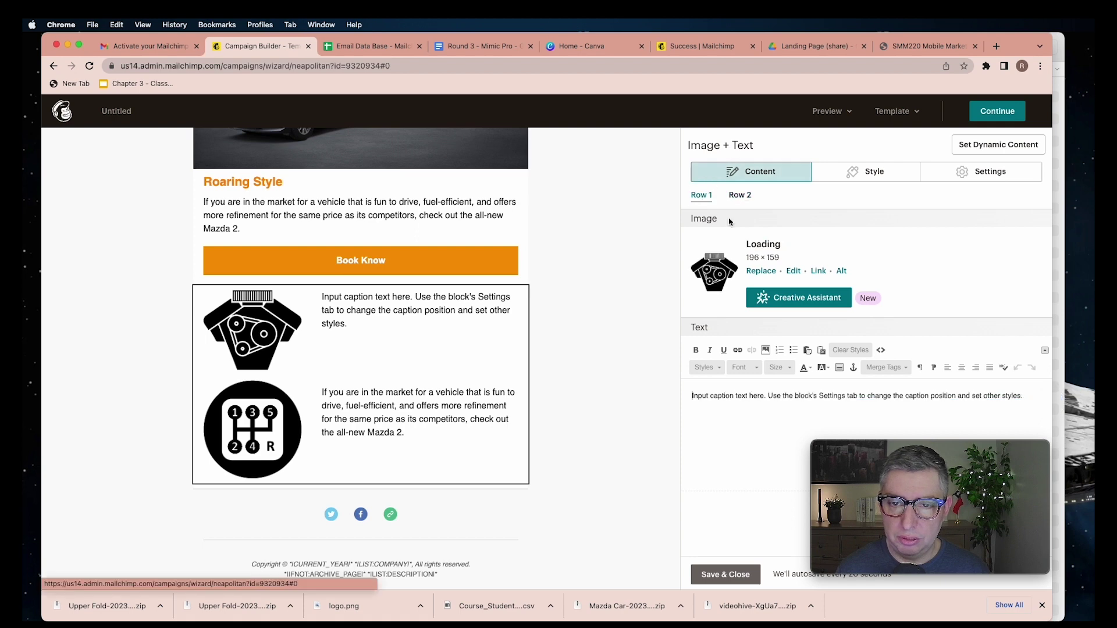
pyautogui.tripleClick(762, 396)
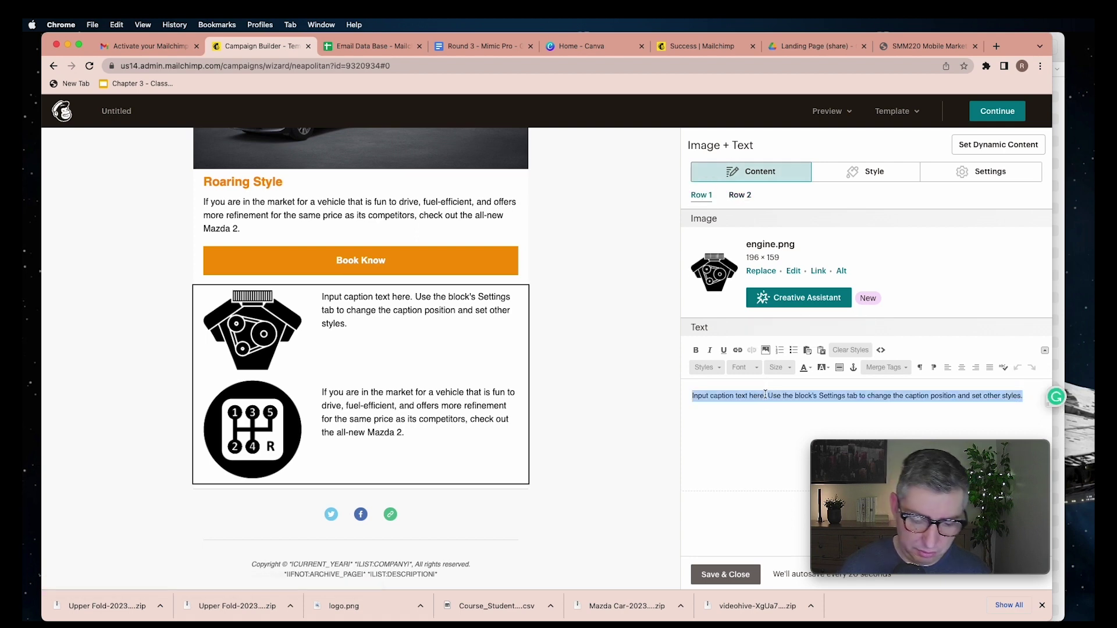
pyautogui.write('We made it simple by creating a user-friendly website that facilitates our customer registration process, check it out.')
pyautogui.click(740, 195)
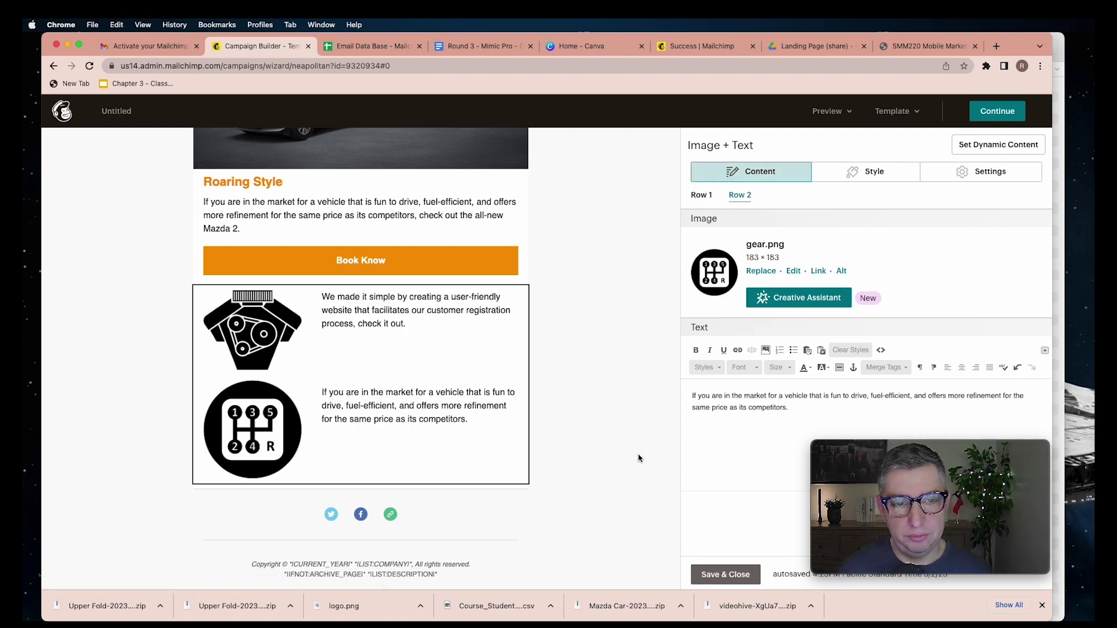
pyautogui.scroll(2, 631, 459)
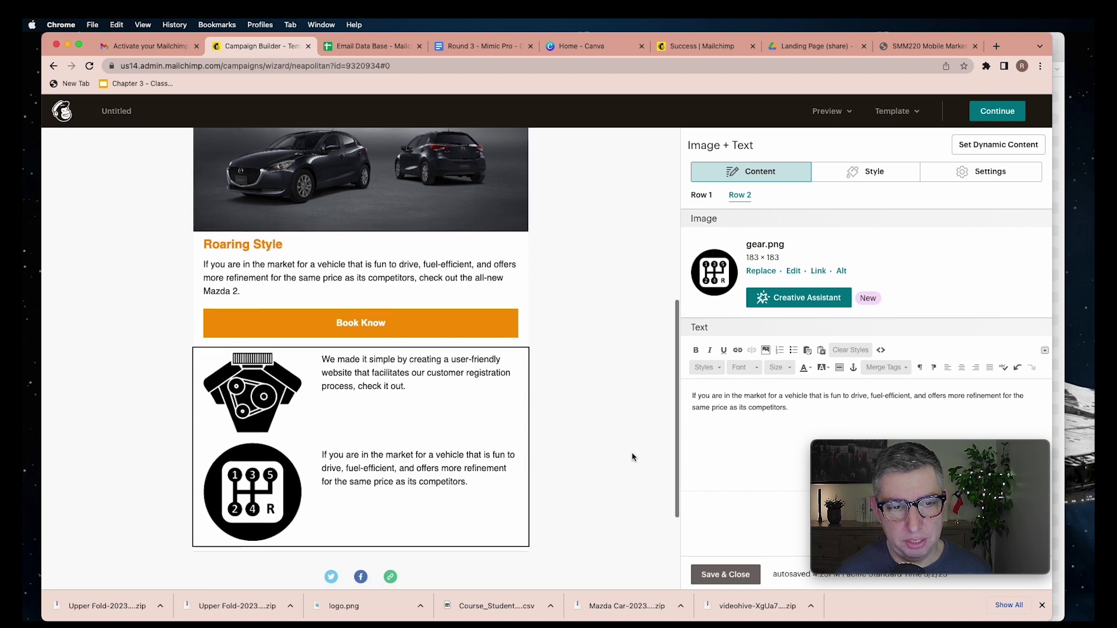
# Deselect the caption, then give the Social Follow icons solid black circles in its settings
pyautogui.click(631, 462)
pyautogui.scroll(3, 624, 483)
pyautogui.scroll(-5, 623, 484)
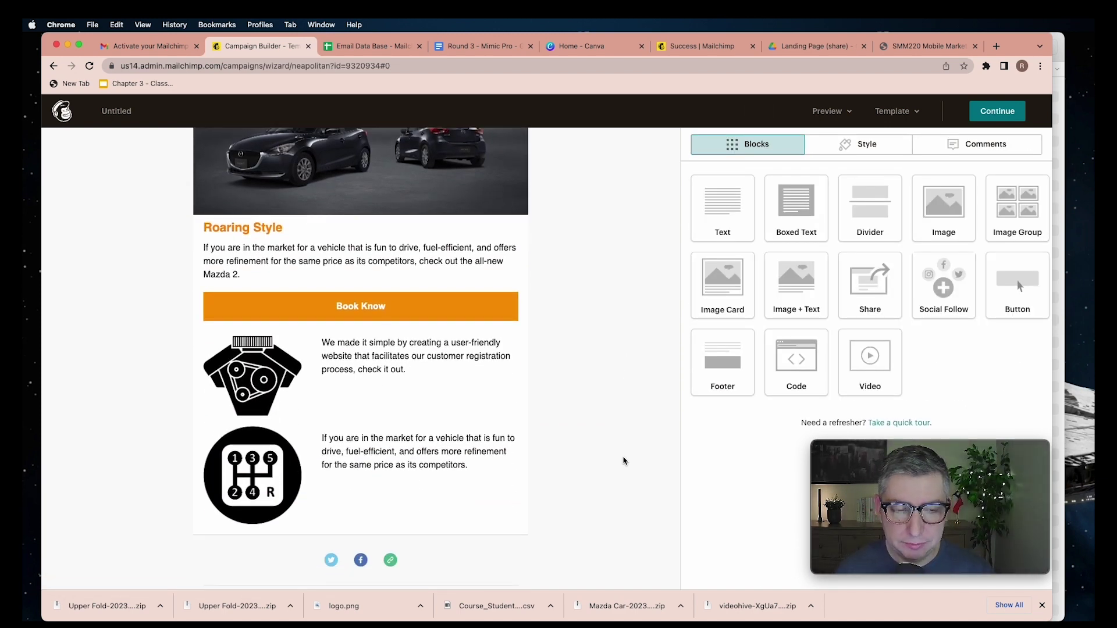
pyautogui.scroll(10, 626, 459)
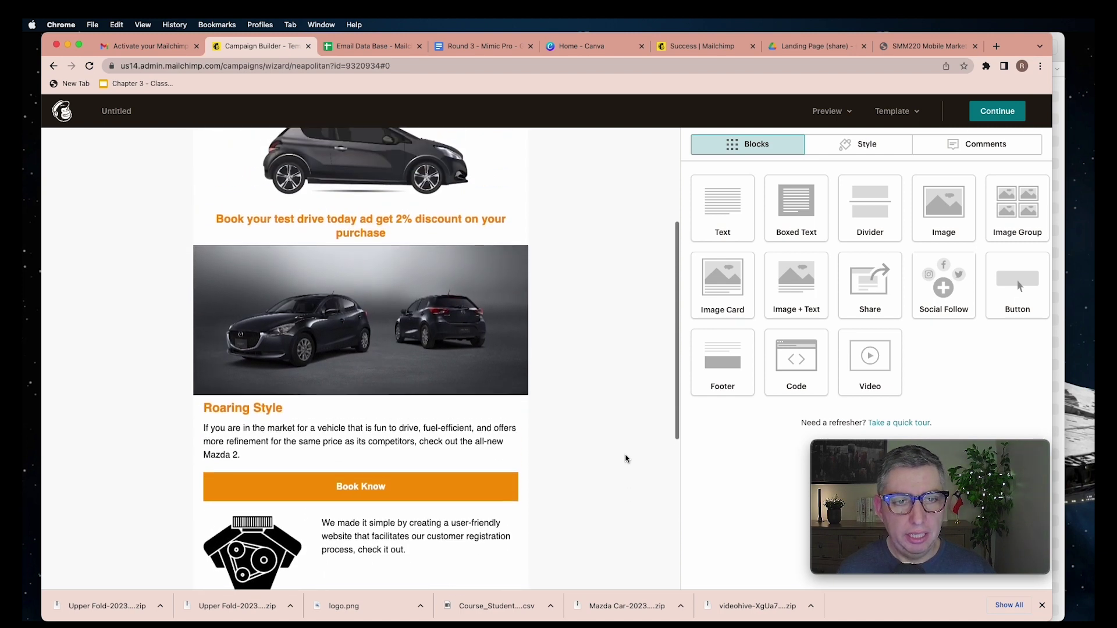
pyautogui.scroll(1, 625, 459)
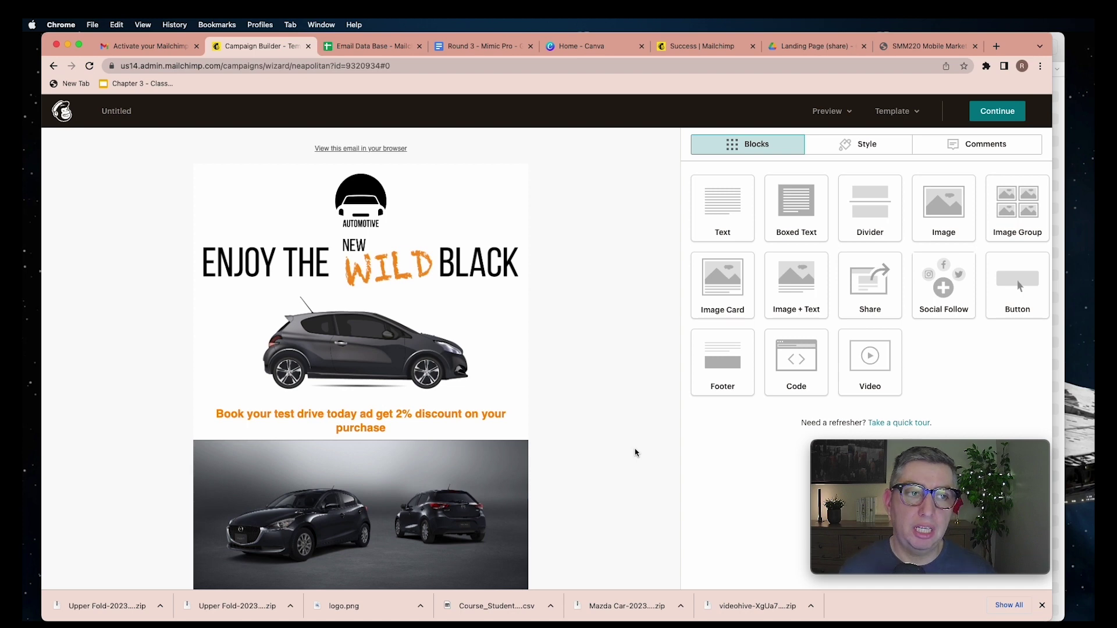
pyautogui.scroll(-15, 635, 453)
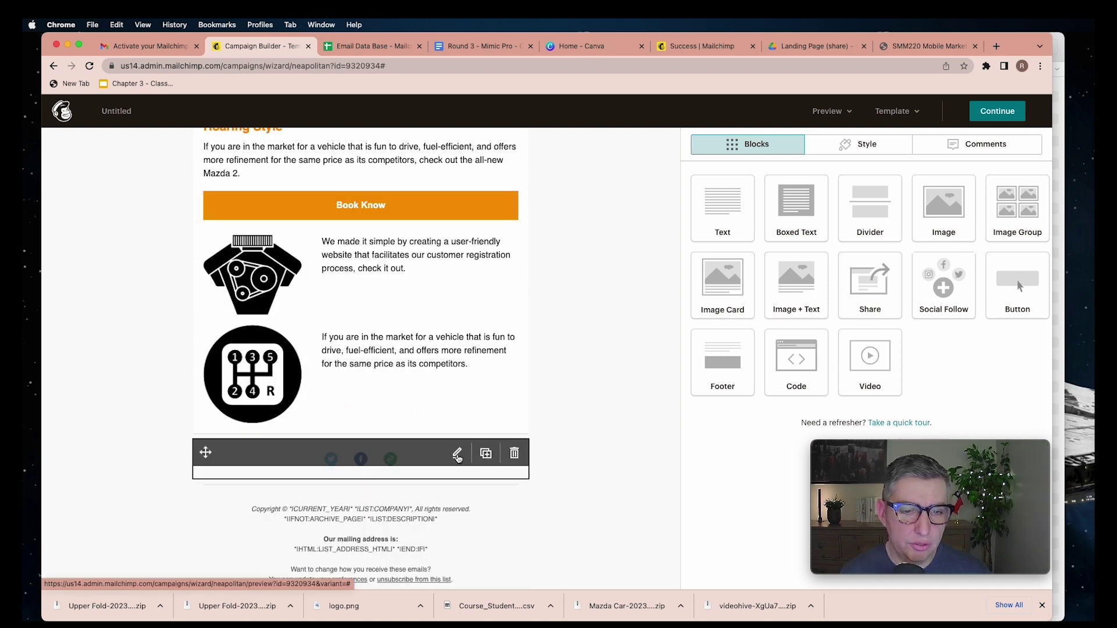
pyautogui.click(457, 455)
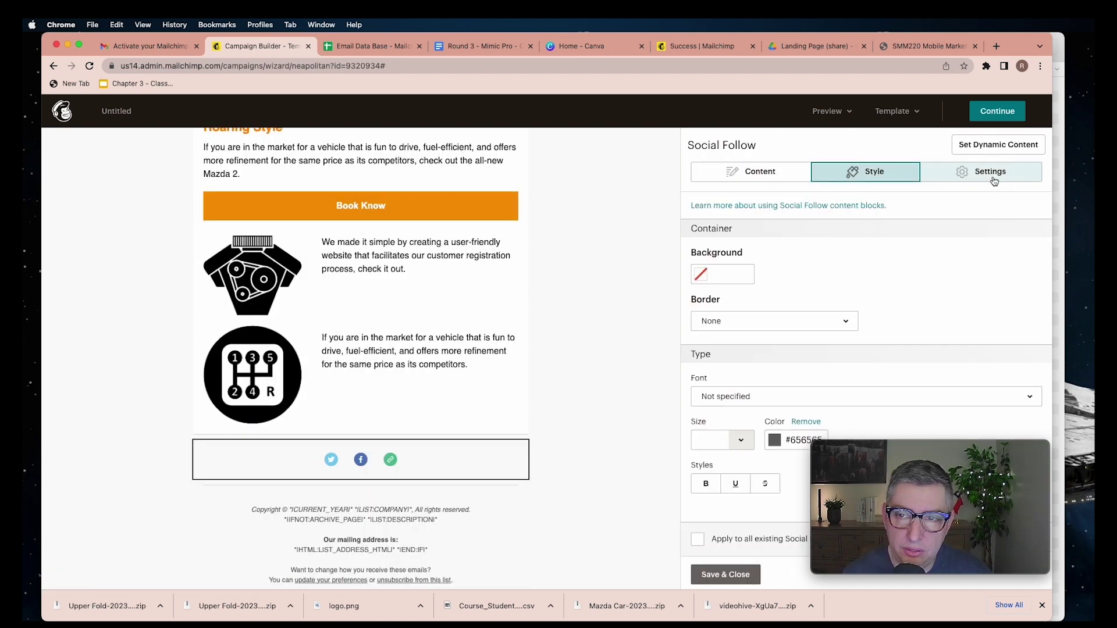
pyautogui.click(992, 175)
pyautogui.scroll(-3, 770, 326)
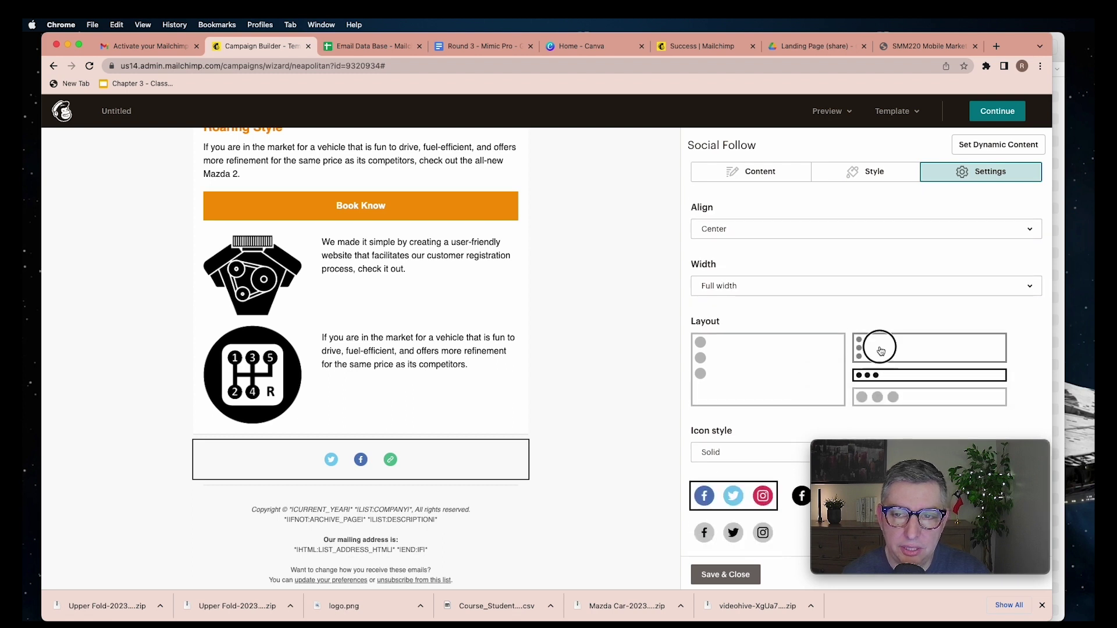
pyautogui.click(791, 500)
# Try vertical and plain-icon options, then settle on one horizontal row of solid black circles
pyautogui.click(881, 361)
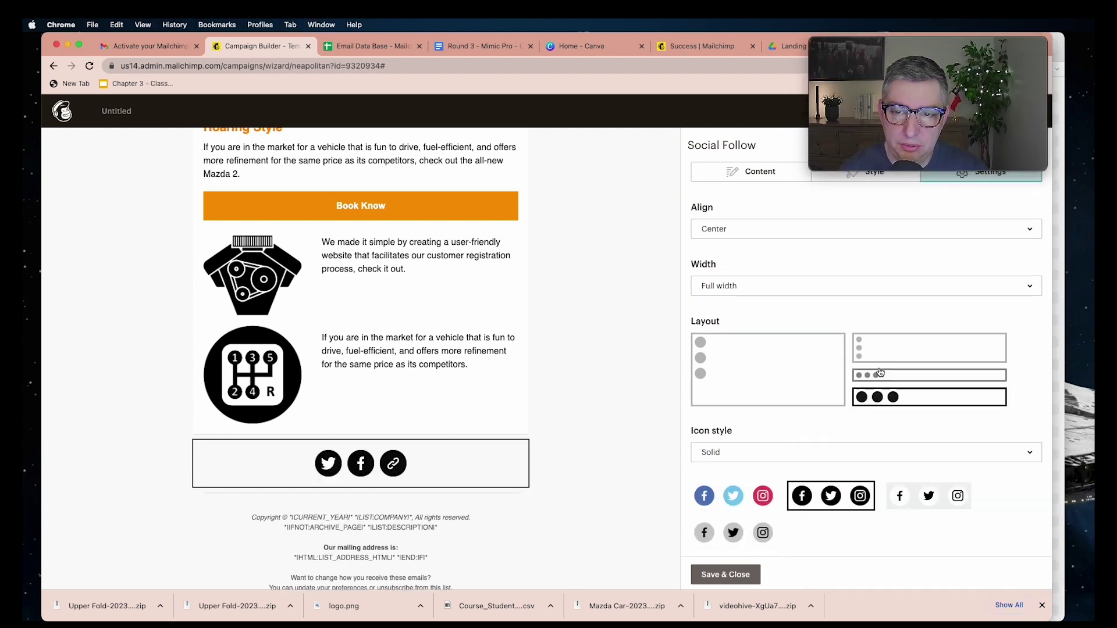
pyautogui.click(697, 367)
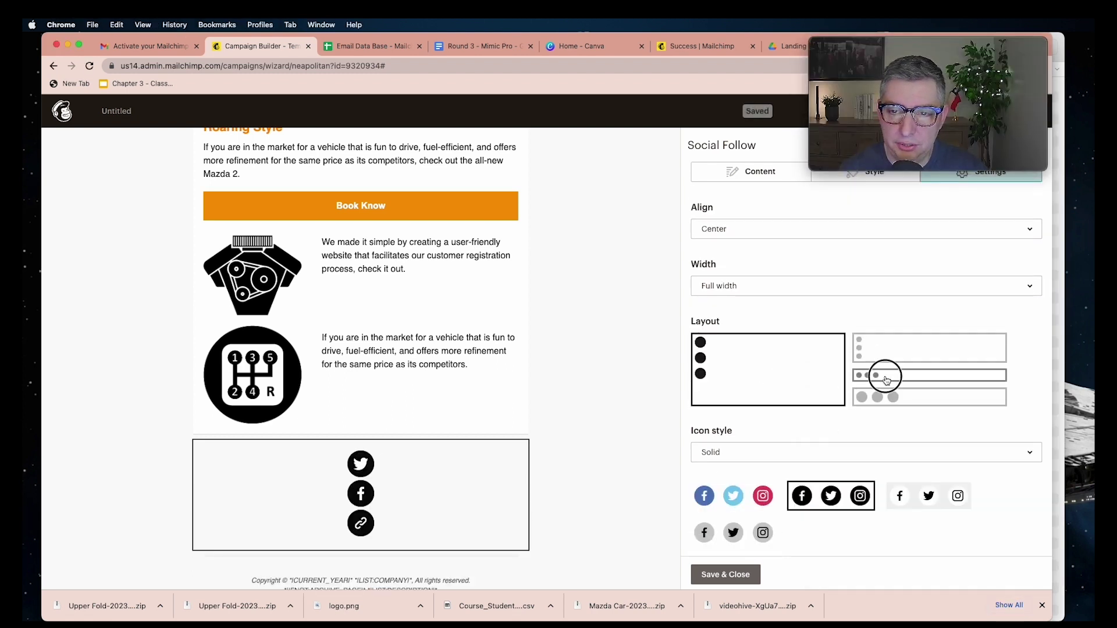
pyautogui.click(889, 397)
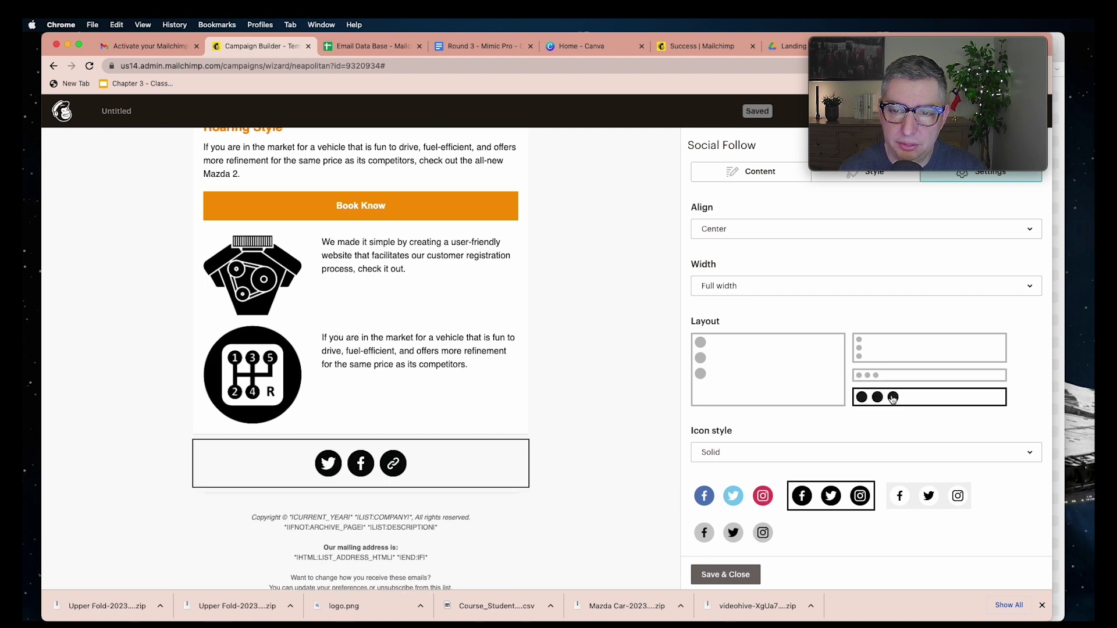
pyautogui.click(898, 504)
pyautogui.click(828, 500)
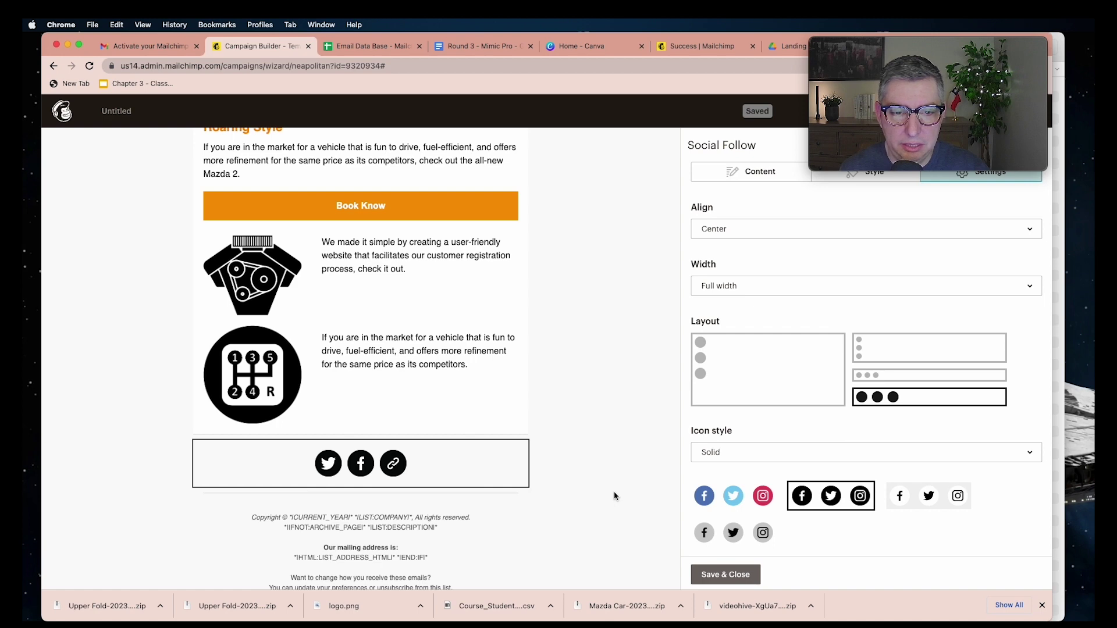
# Append # to the Twitter profile URL as a placeholder, then continue to campaign setup
pyautogui.moveTo(459, 457)
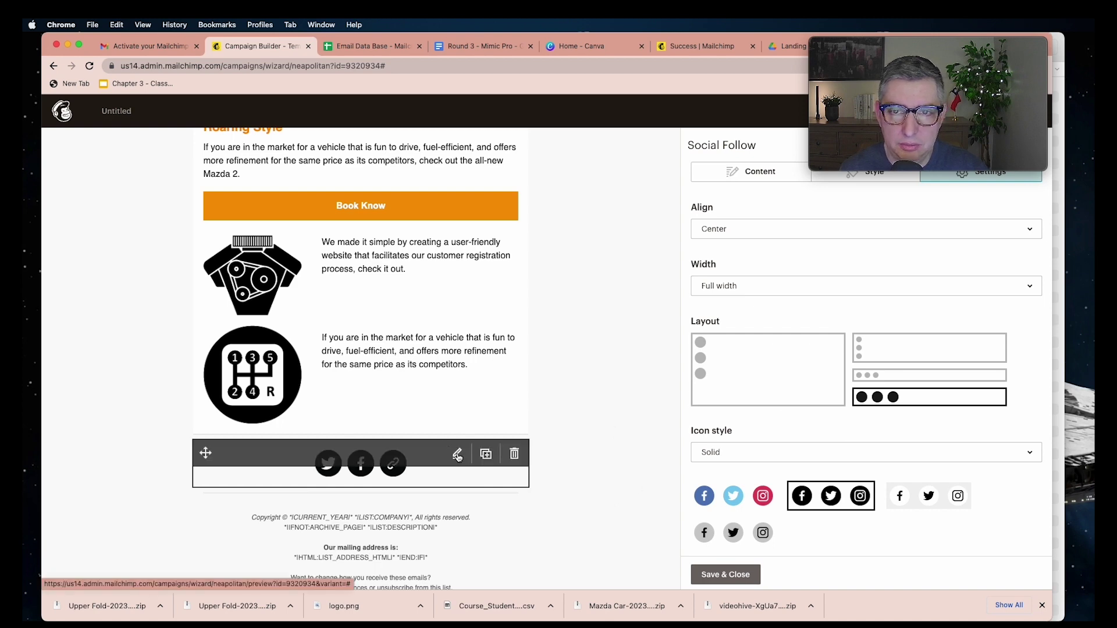
pyautogui.click(751, 171)
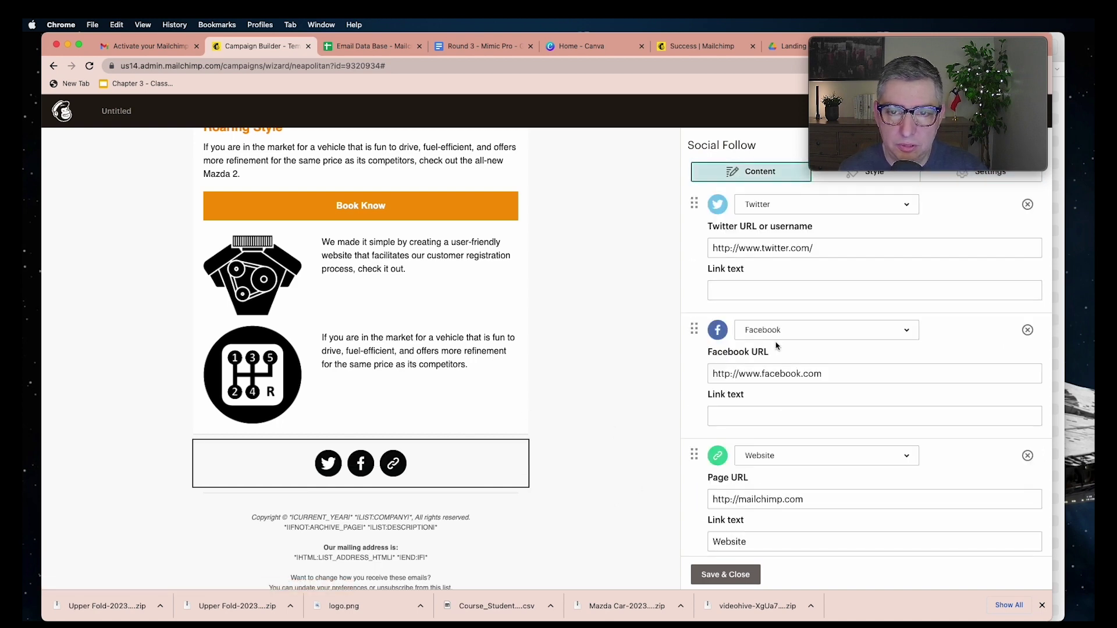
pyautogui.click(825, 247)
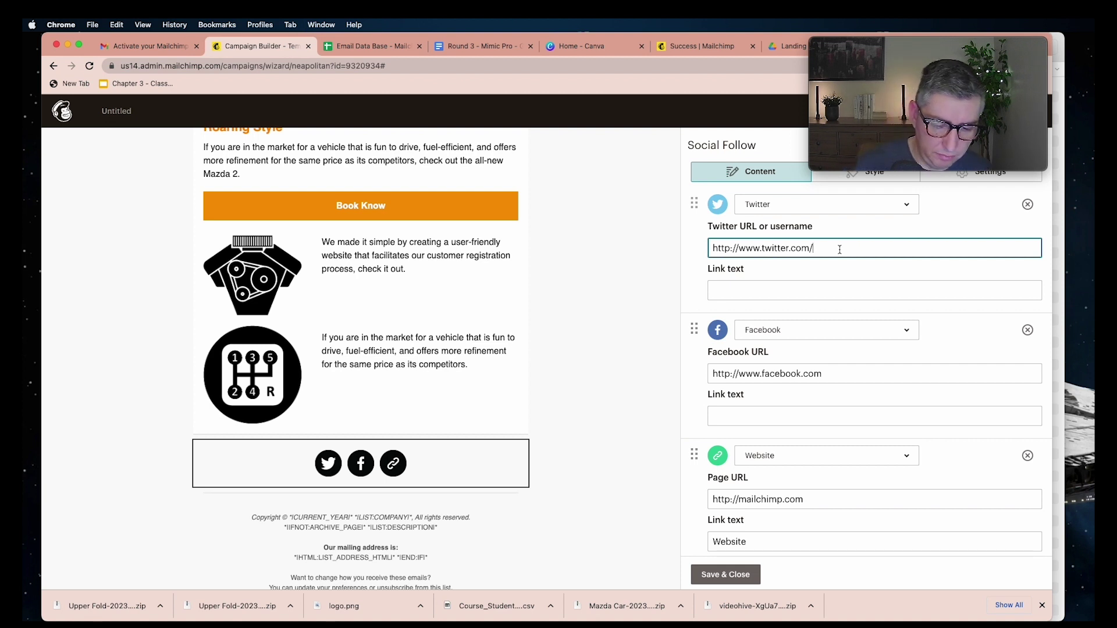
pyautogui.write('#')
pyautogui.click(826, 372)
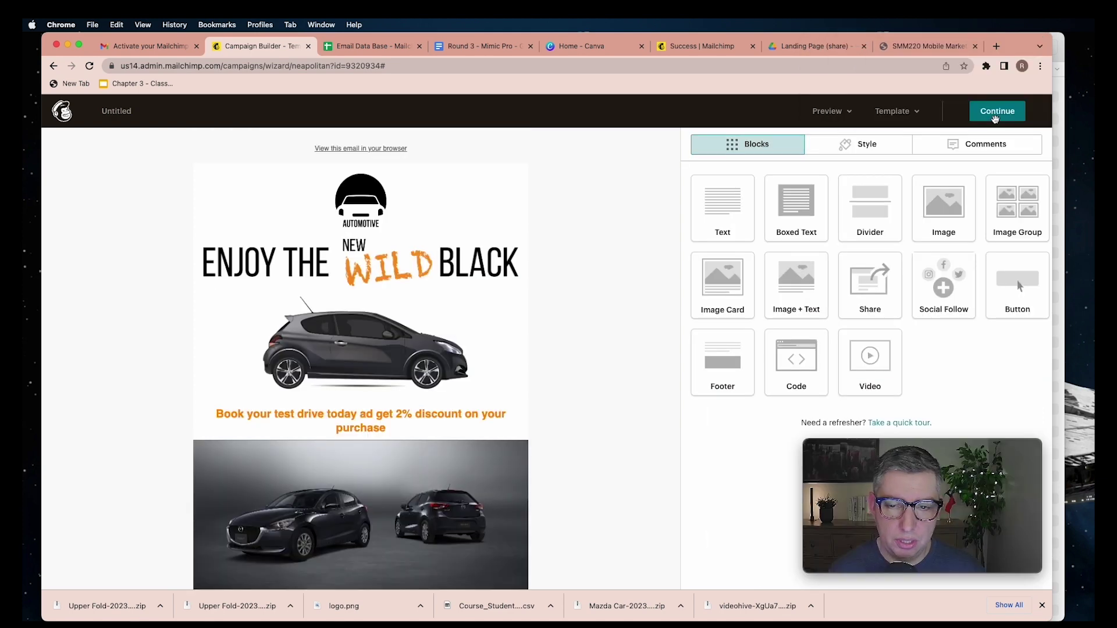
pyautogui.scroll(-5, 623, 338)
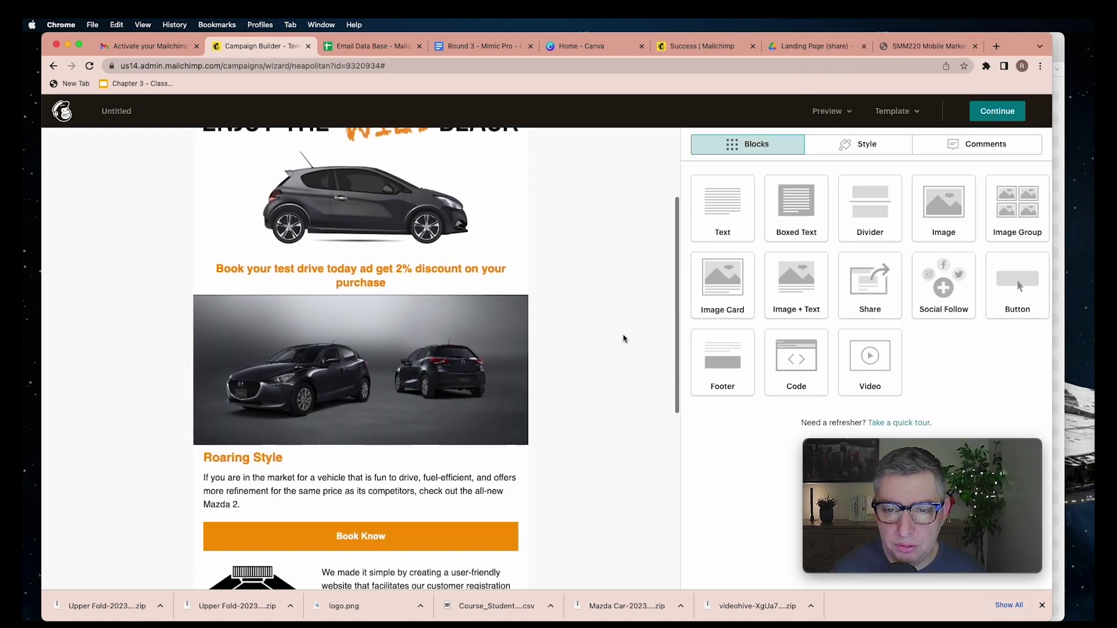
pyautogui.scroll(5, 623, 337)
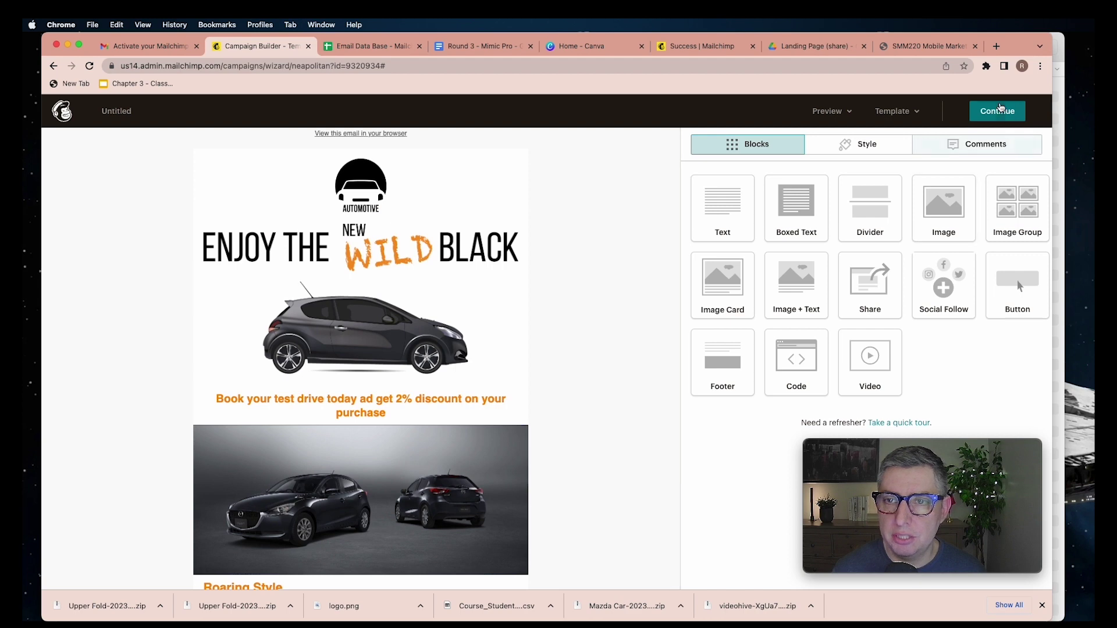
pyautogui.click(992, 113)
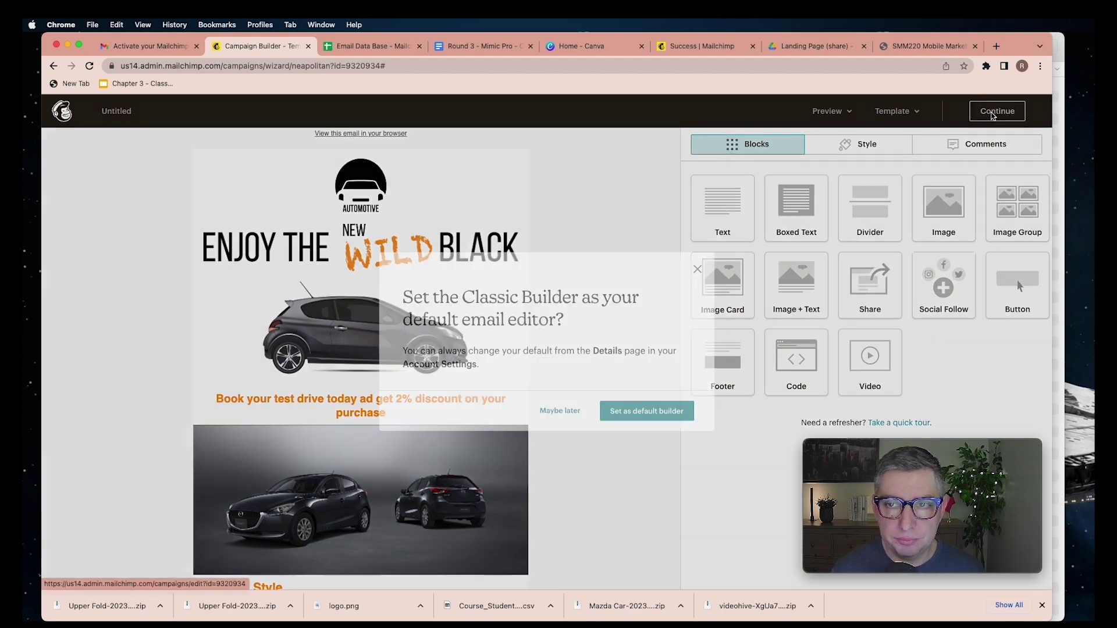
pyautogui.click(645, 412)
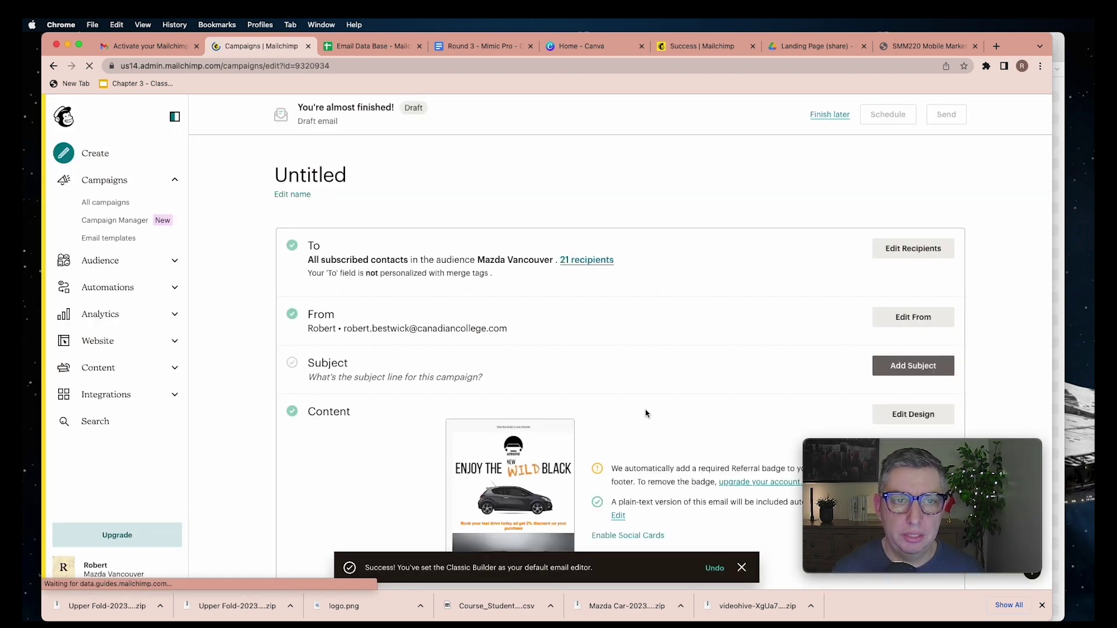
pyautogui.scroll(-3, 662, 332)
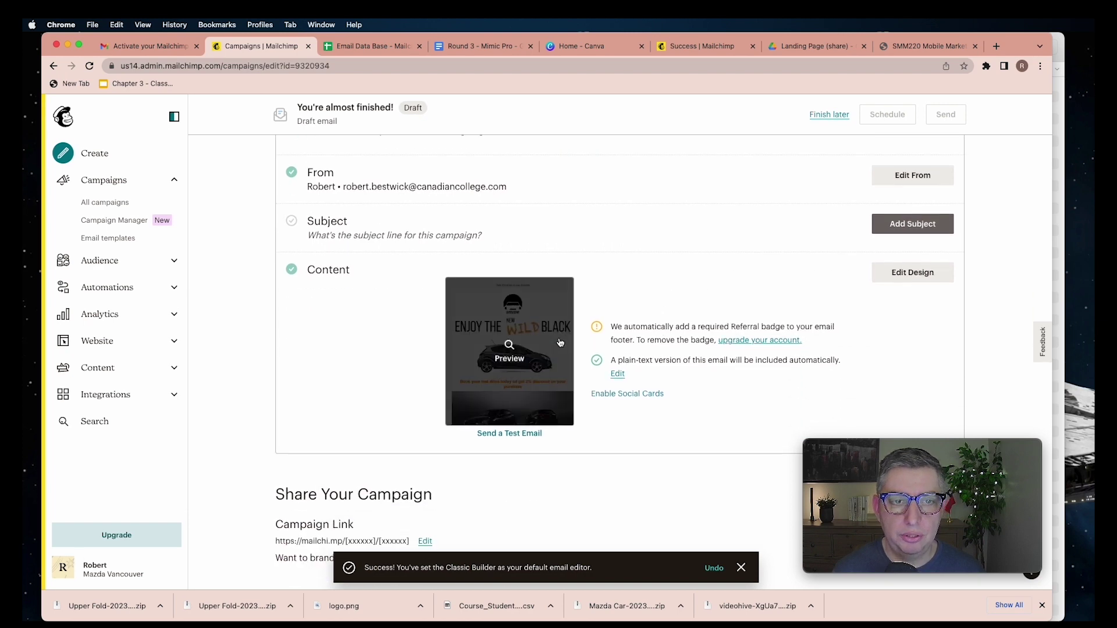
pyautogui.scroll(3, 713, 333)
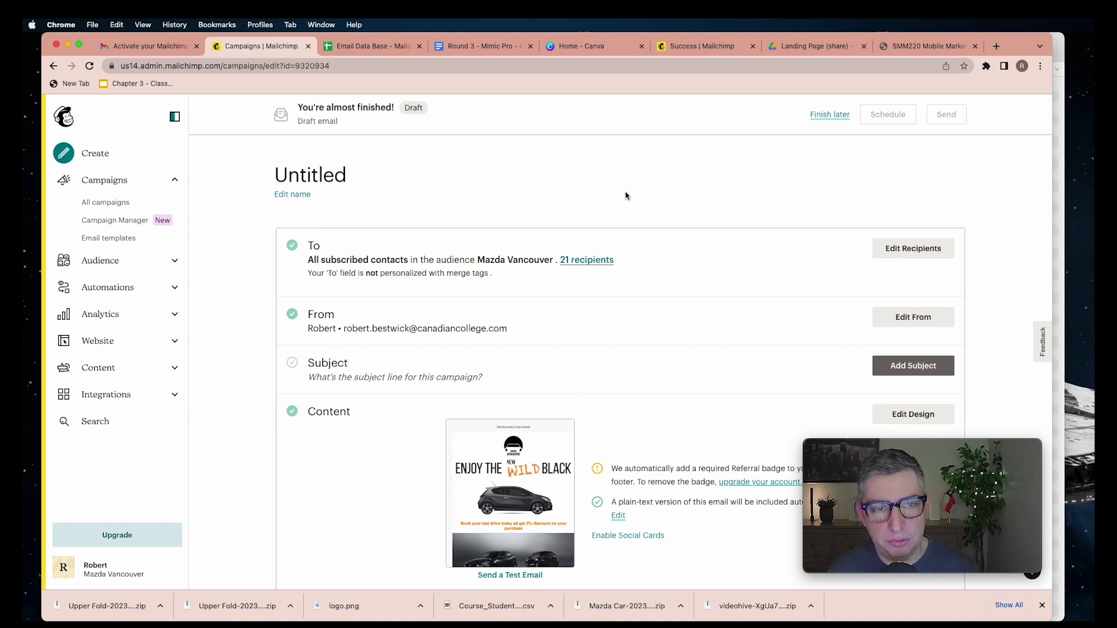
pyautogui.scroll(-1, 784, 348)
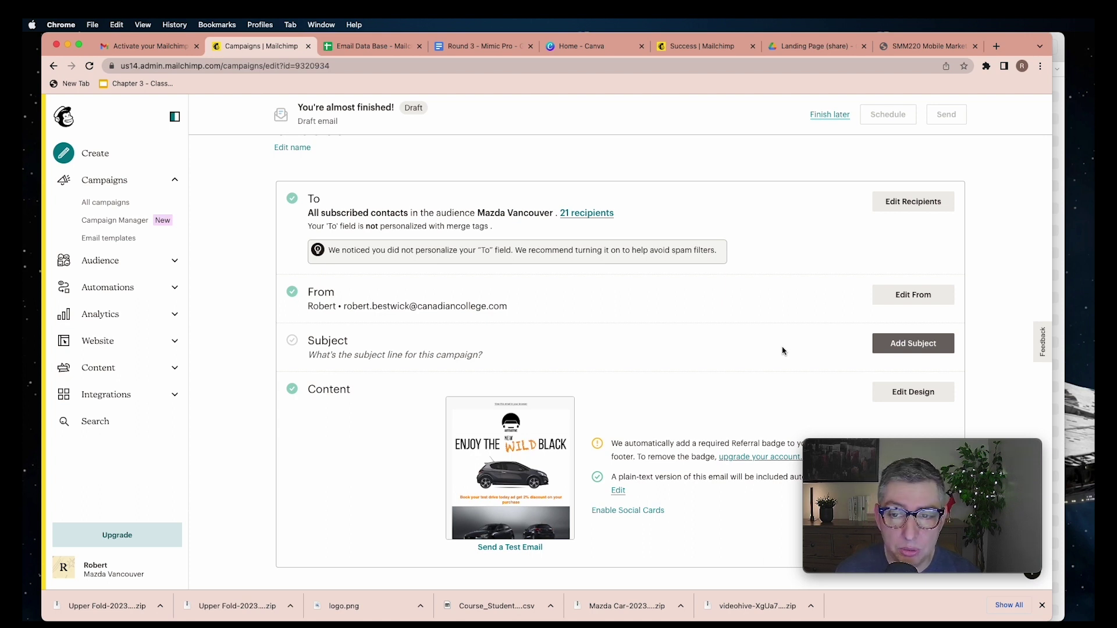
pyautogui.click(903, 348)
# Save subject 'Just for this weekend get 2% off your new 🚗' plus test-drive preview text
pyautogui.scroll(-2, 615, 373)
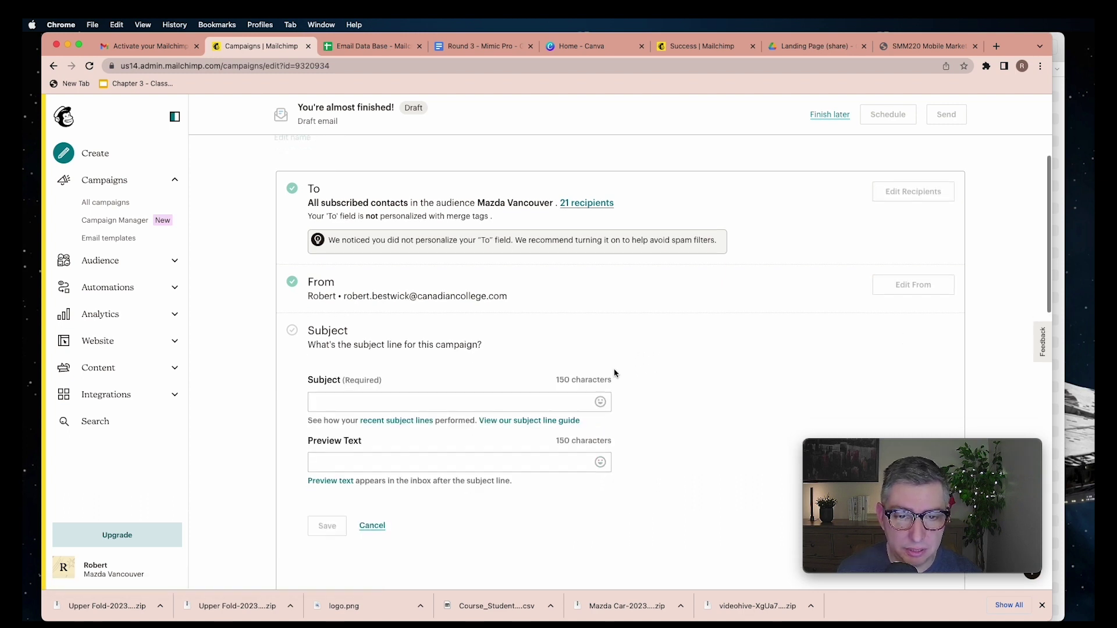
pyautogui.click(532, 359)
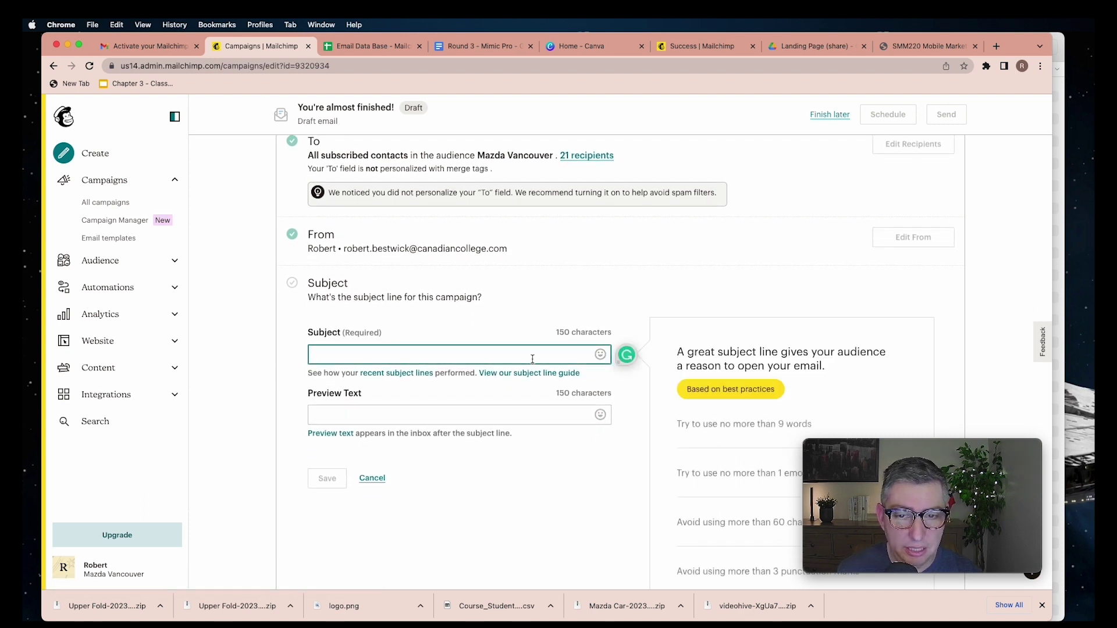
pyautogui.scroll(-2, 532, 359)
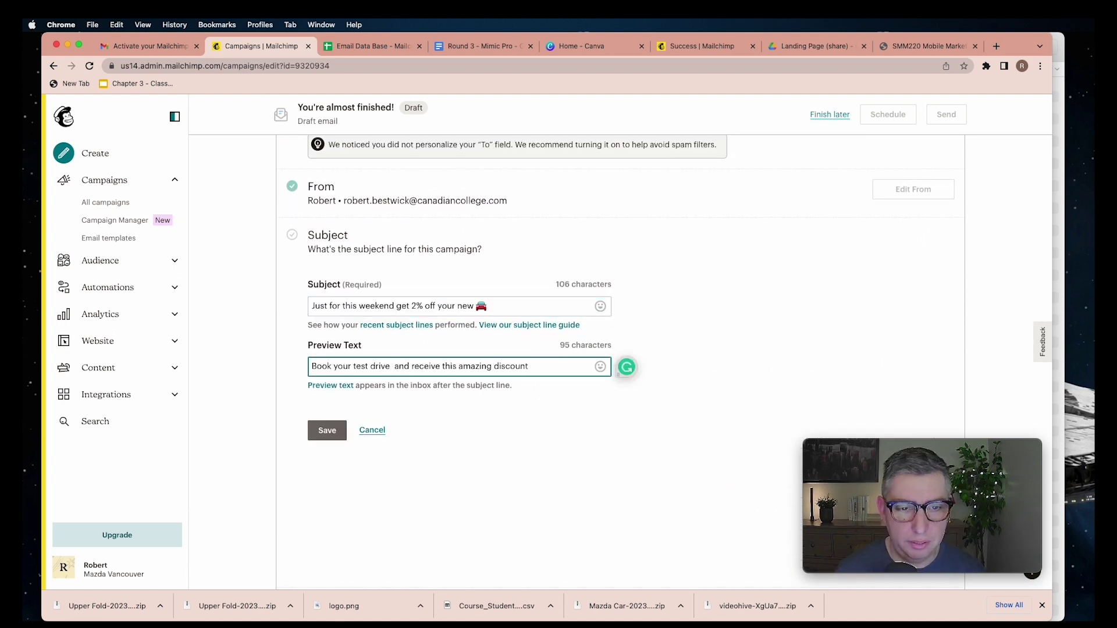
pyautogui.press('BackSpace')
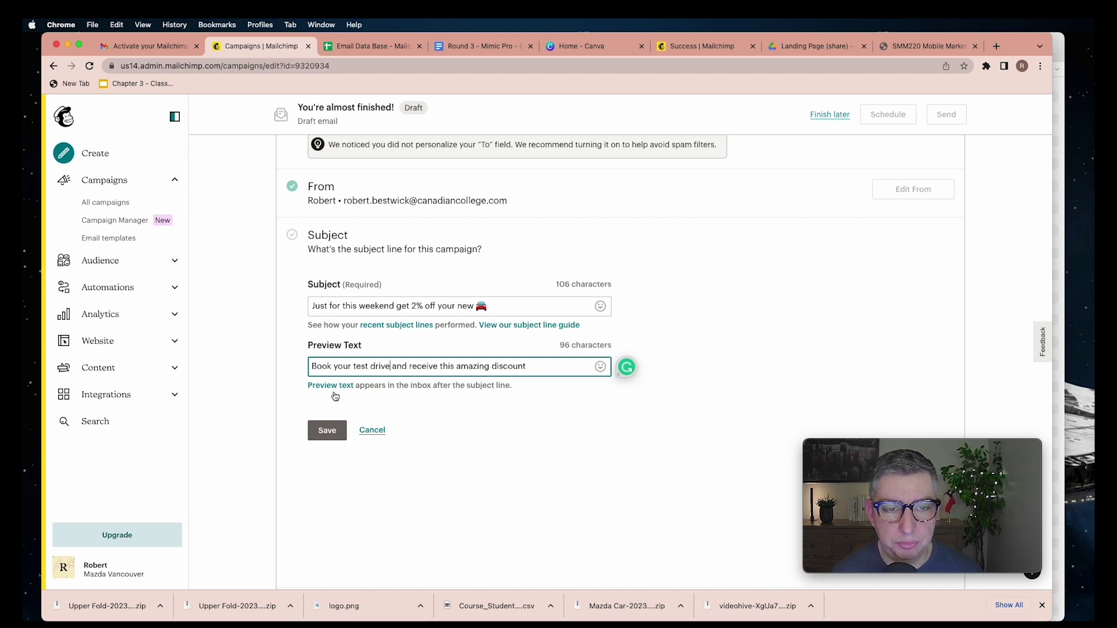
pyautogui.click(342, 433)
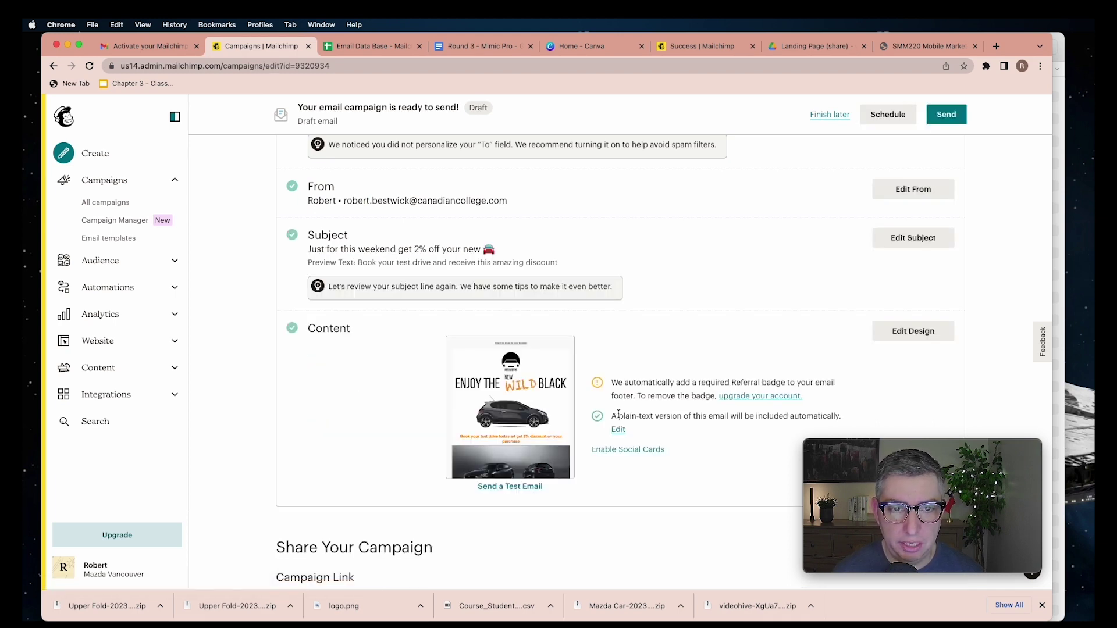
pyautogui.scroll(-1, 618, 413)
pyautogui.scroll(5, 618, 415)
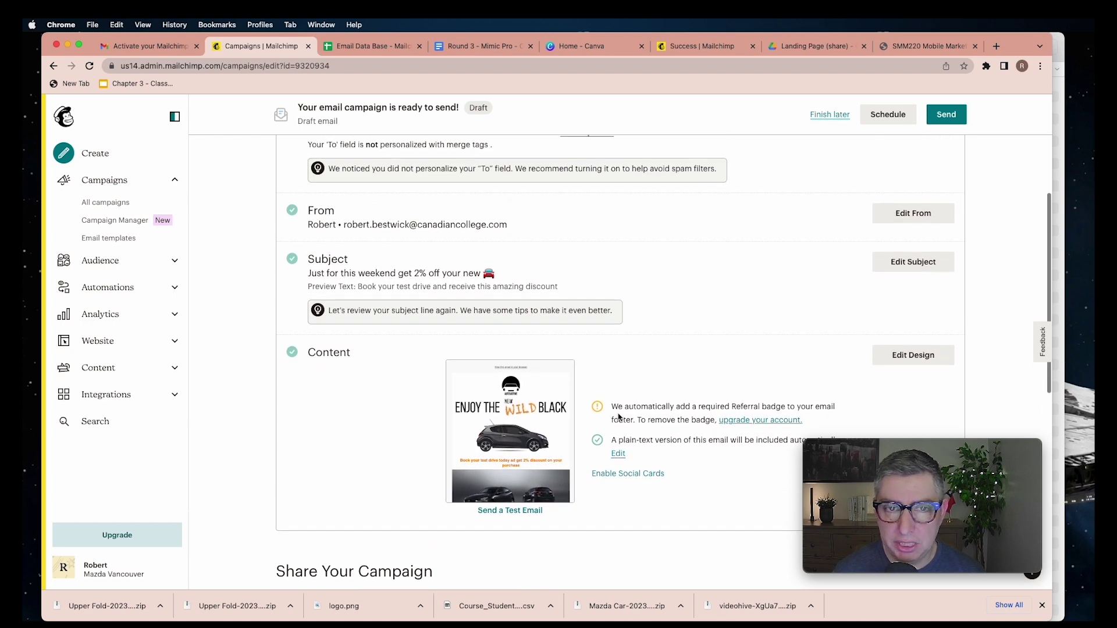
pyautogui.scroll(-2, 619, 417)
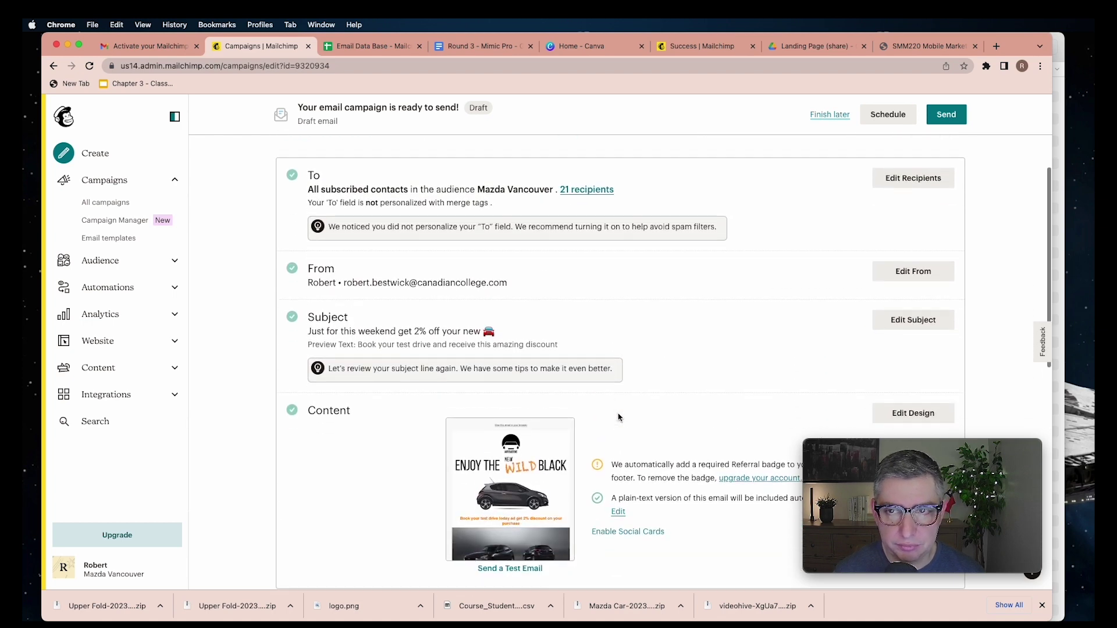
pyautogui.scroll(1, 619, 417)
pyautogui.scroll(-3, 618, 416)
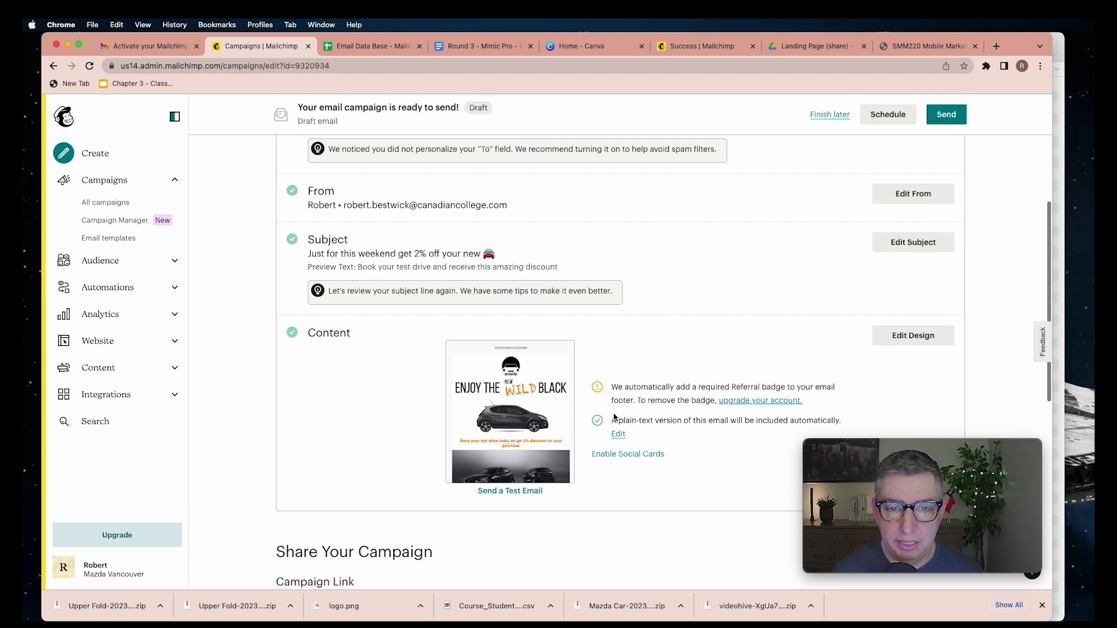
pyautogui.scroll(1, 615, 417)
pyautogui.scroll(-2, 615, 416)
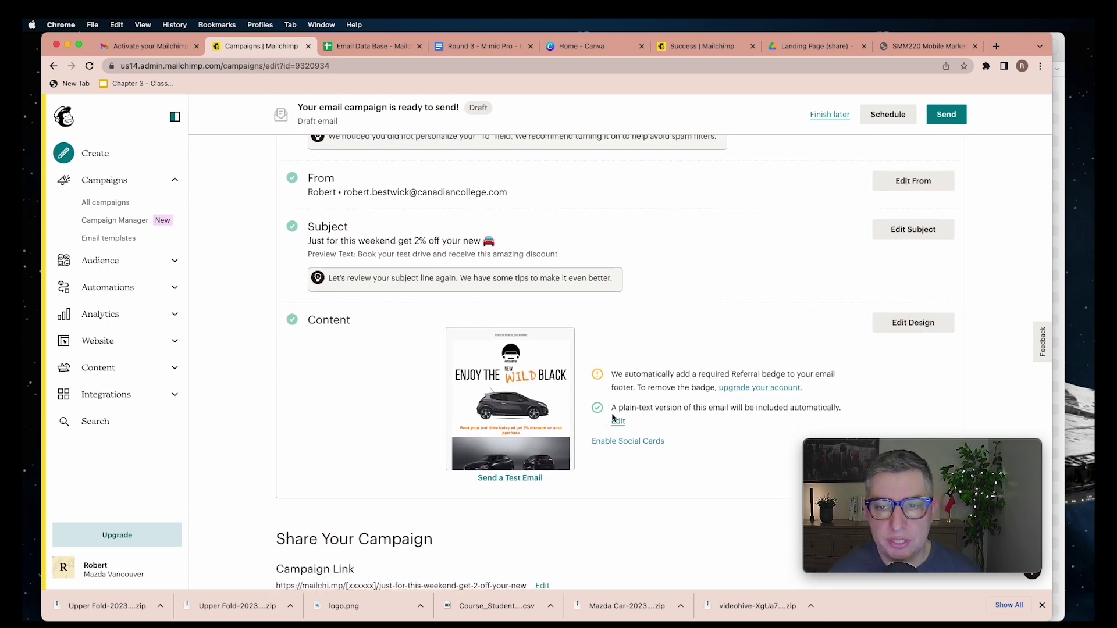
# Open the email design and scroll through its desktop preview
pyautogui.click(901, 328)
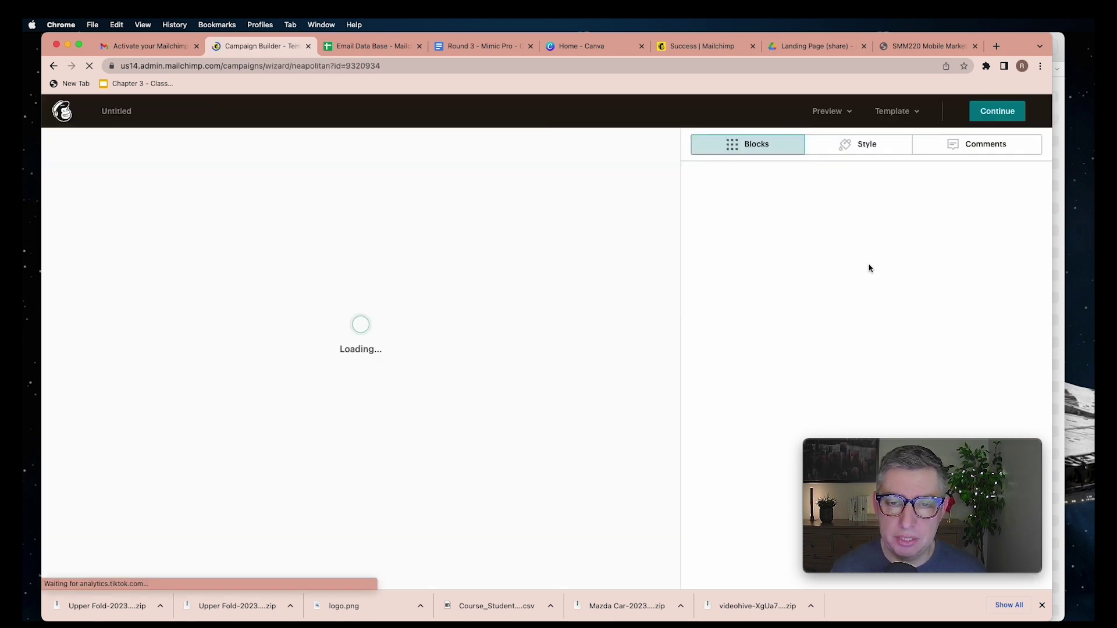
pyautogui.click(849, 113)
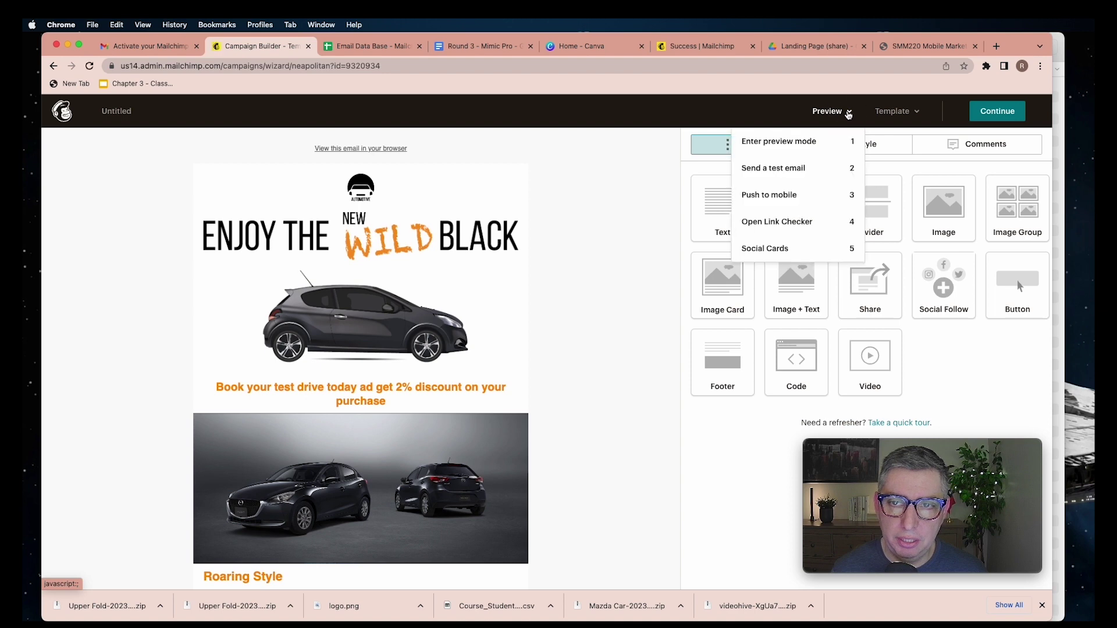
pyautogui.click(799, 146)
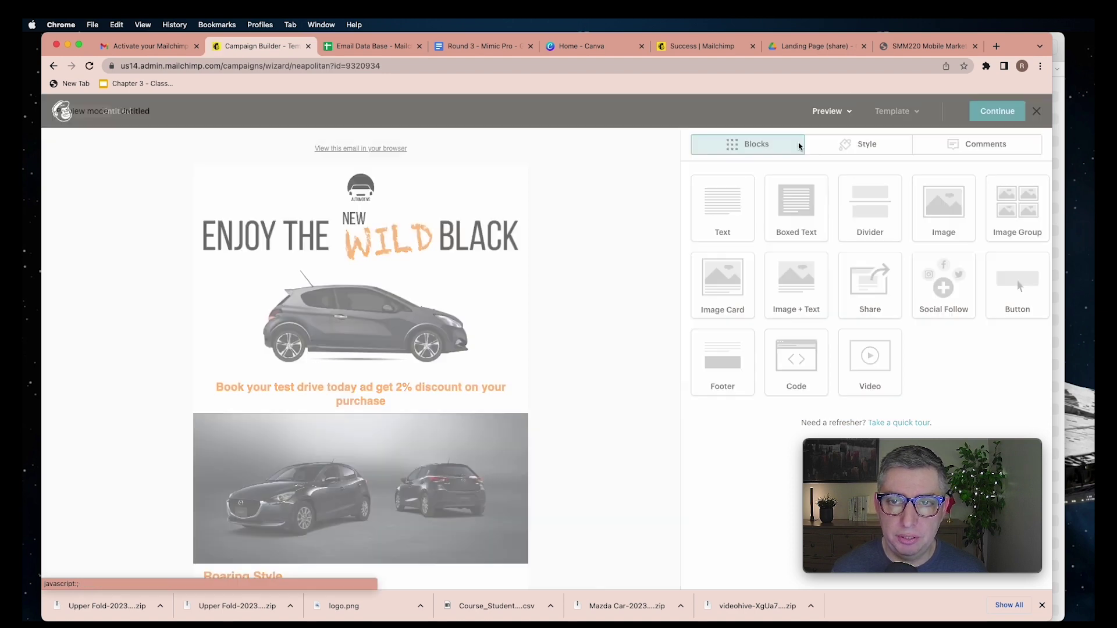
pyautogui.scroll(-10, 556, 233)
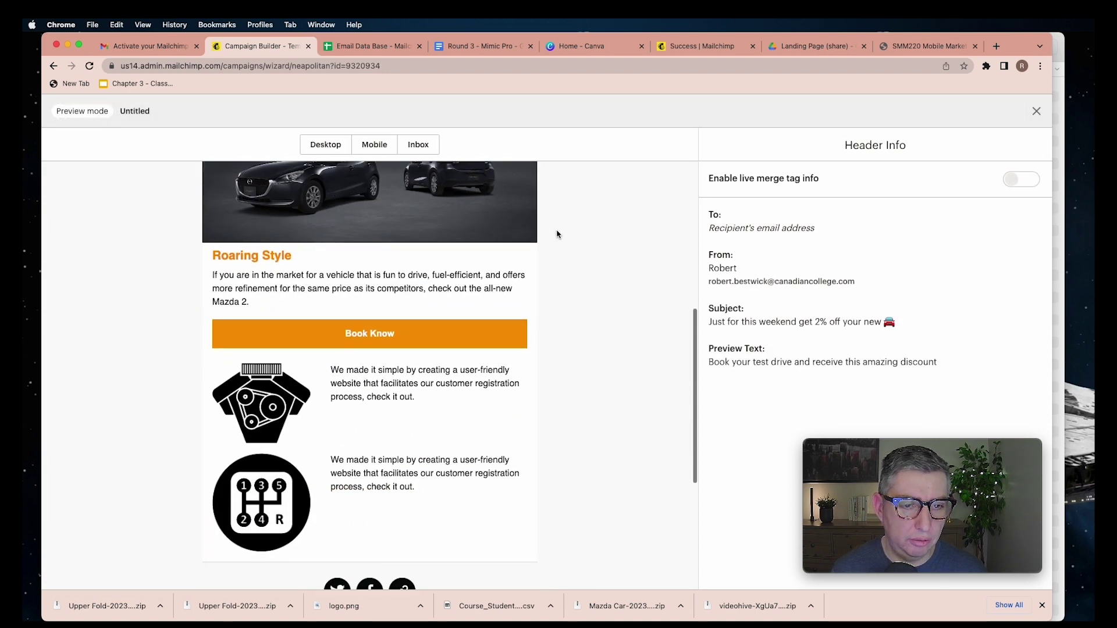
pyautogui.scroll(8, 559, 232)
pyautogui.scroll(-10, 558, 233)
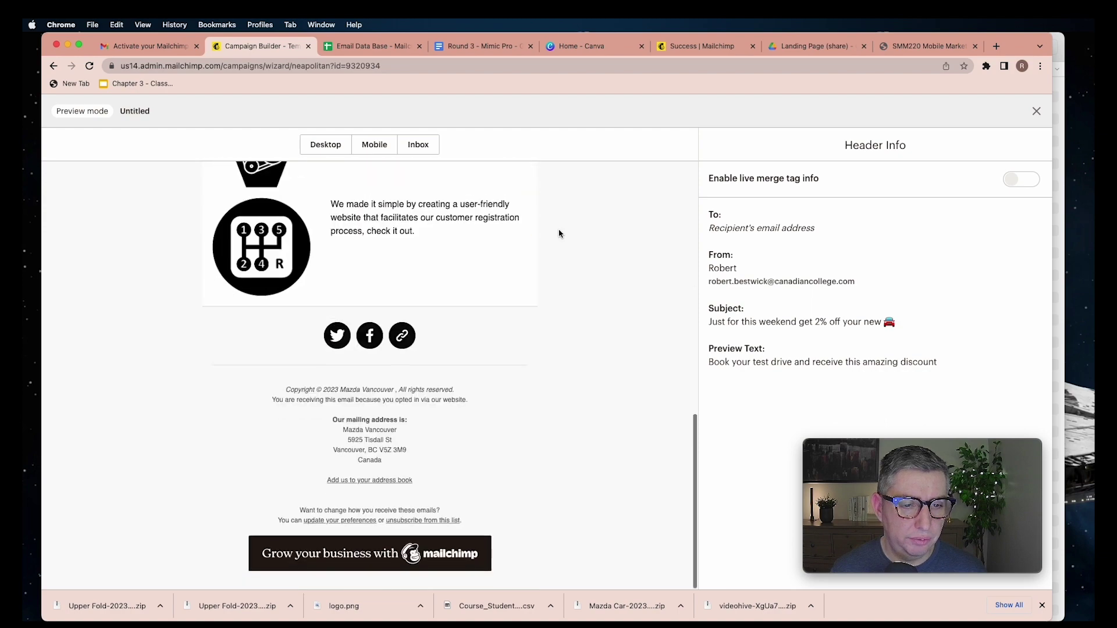
pyautogui.scroll(10, 558, 231)
# Check the mobile preview, then exit preview back to the email builder
pyautogui.click(375, 149)
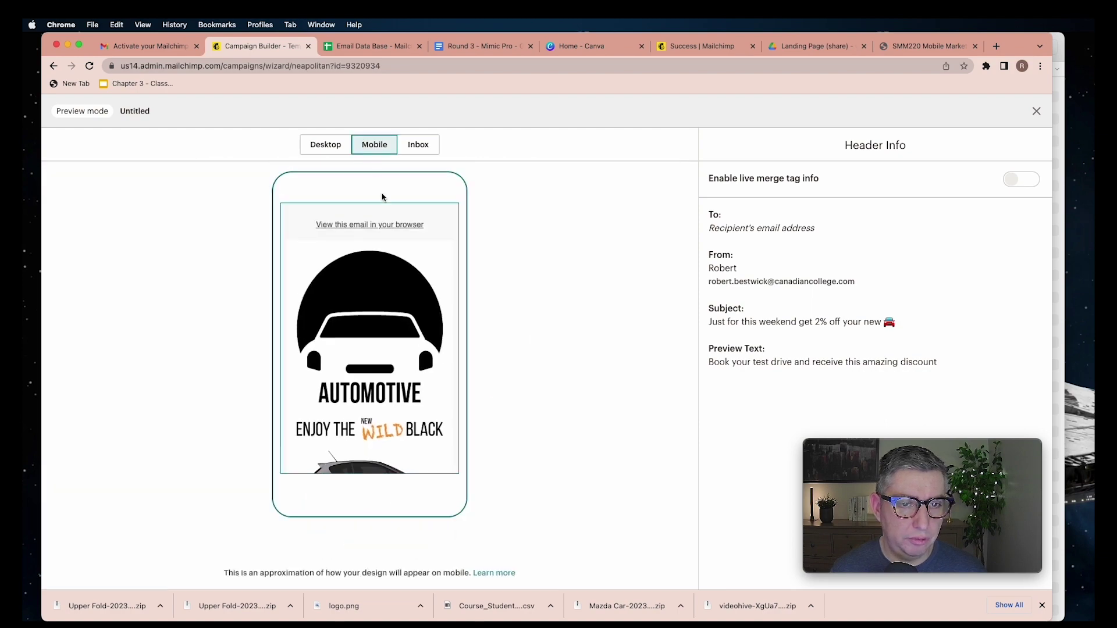
pyautogui.scroll(-10, 394, 238)
pyautogui.press('Escape')
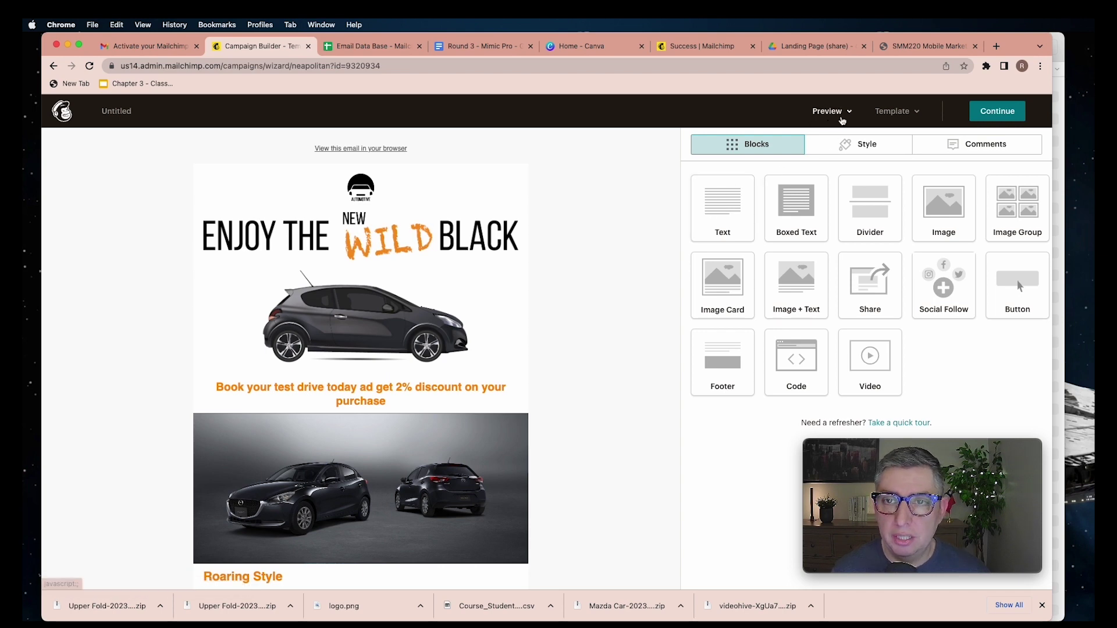
pyautogui.click(839, 119)
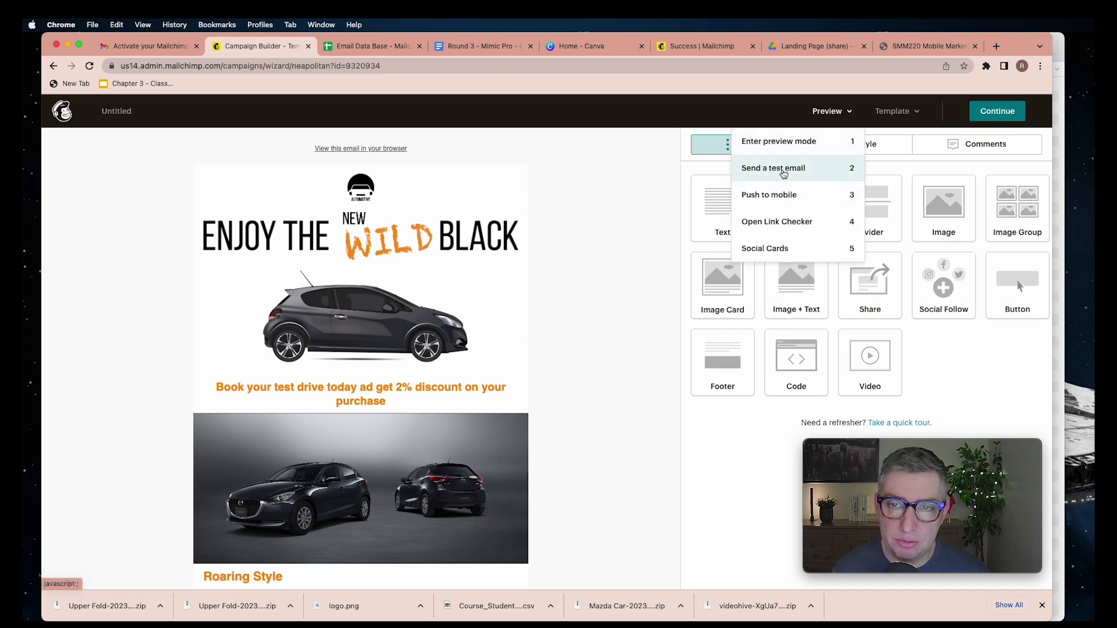
# Send a test of the email to the prefilled account address and dismiss the confirmation
pyautogui.click(774, 168)
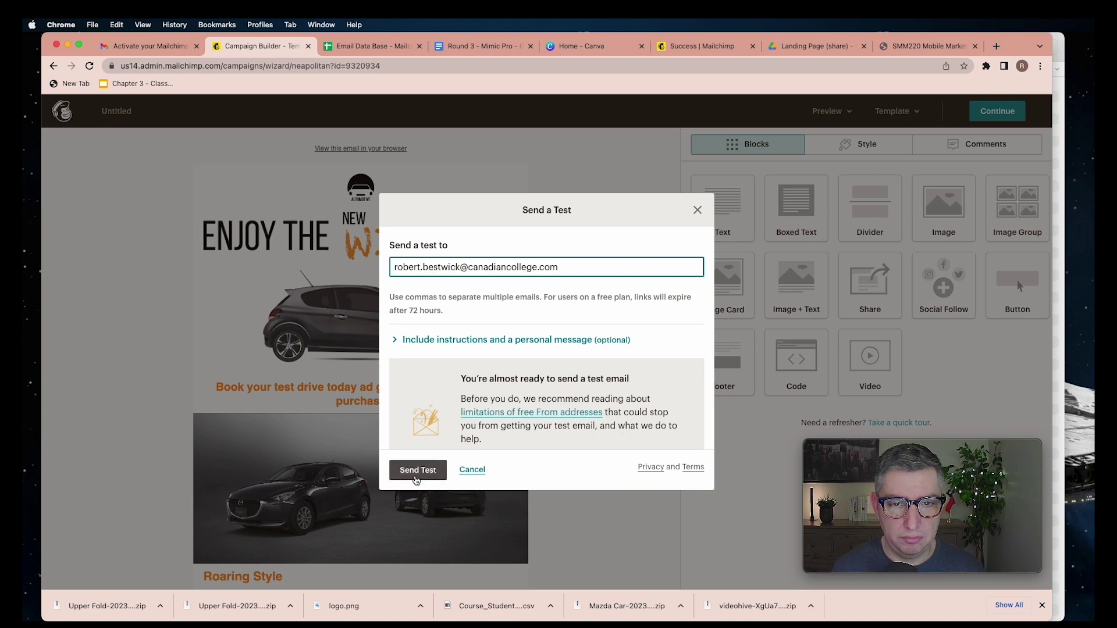
pyautogui.click(416, 474)
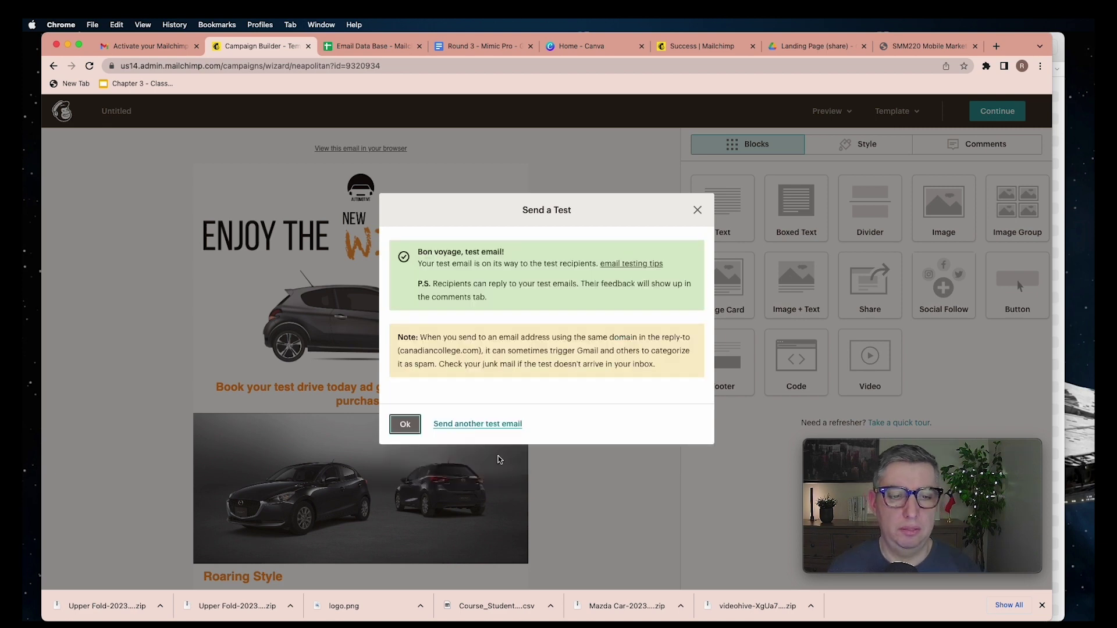
pyautogui.click(407, 428)
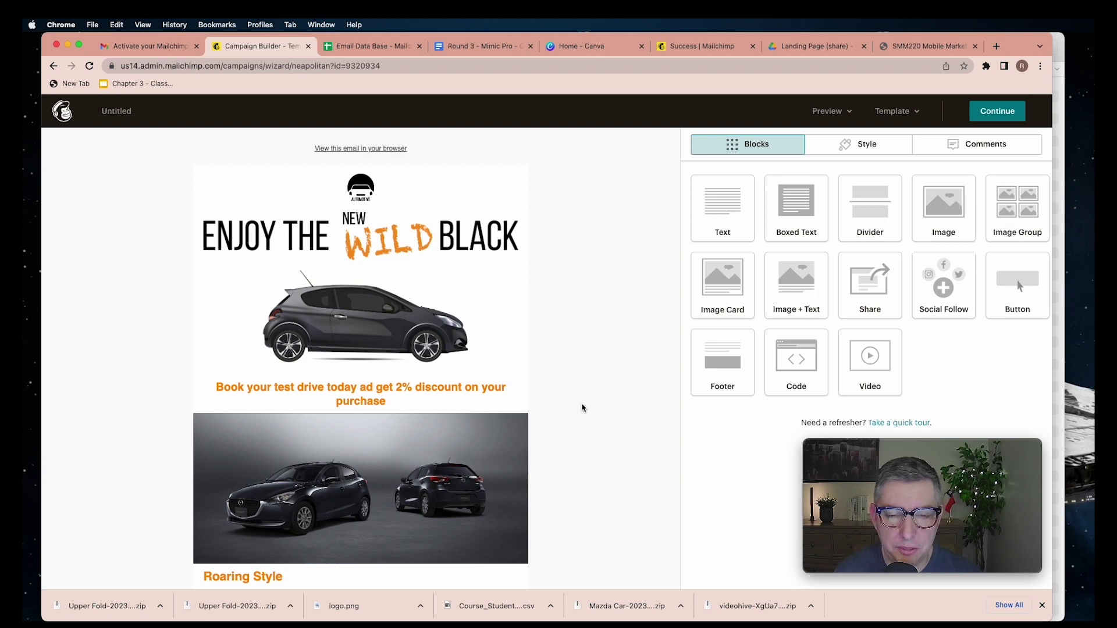
pyautogui.click(149, 46)
# Open the [Test] car promo email from the Gmail inbox, mark it Looks safe, and review it
pyautogui.click(97, 190)
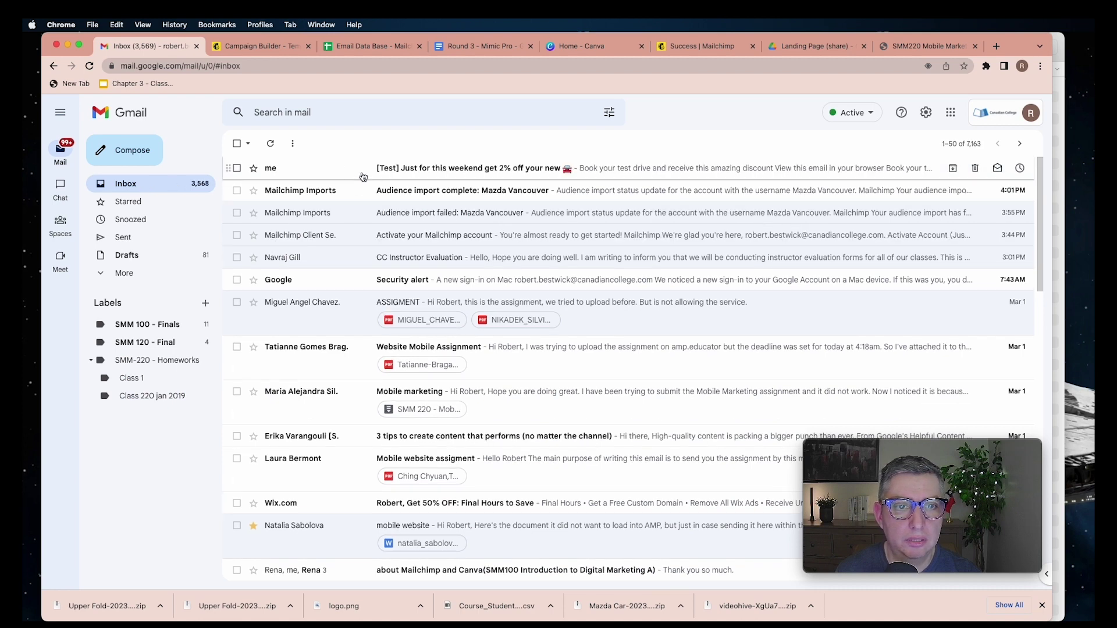
pyautogui.click(454, 174)
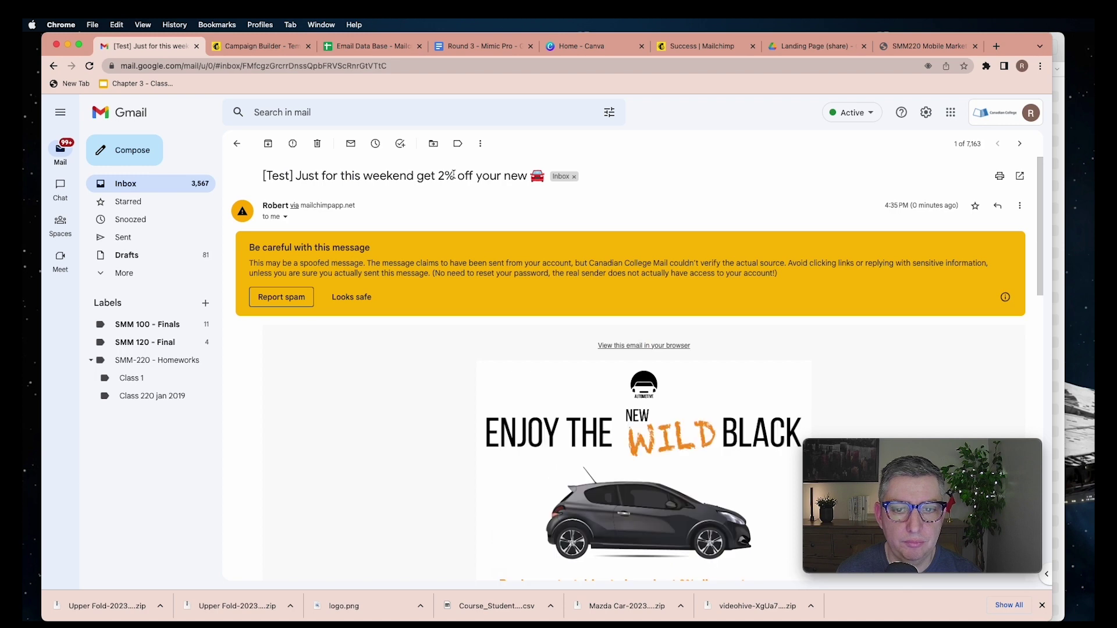
pyautogui.click(352, 297)
pyautogui.scroll(-10, 735, 317)
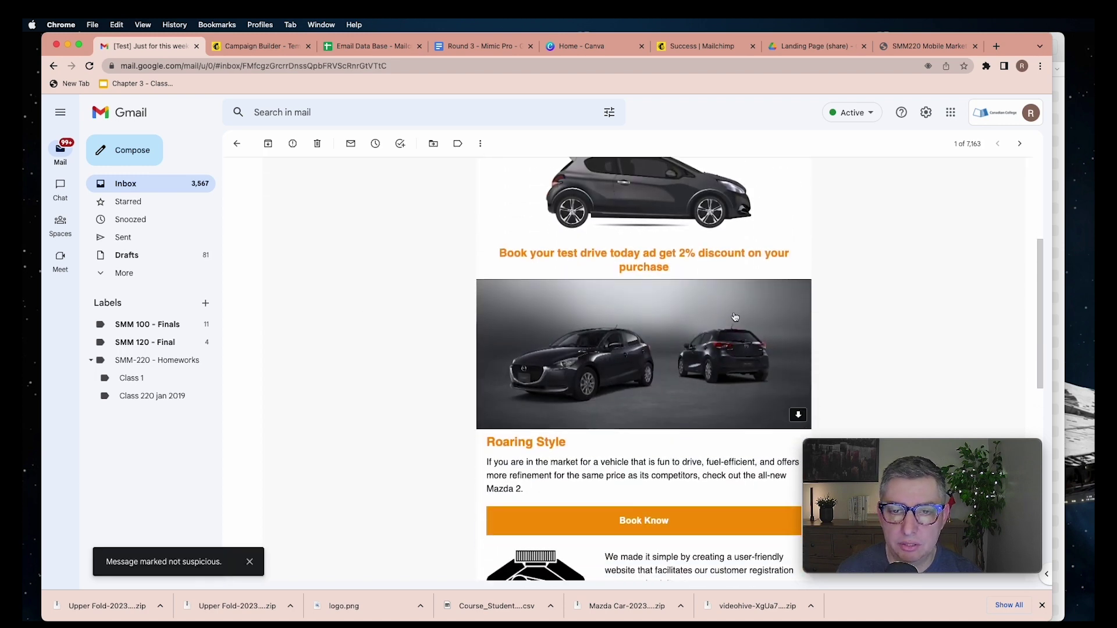
pyautogui.scroll(-5, 735, 319)
pyautogui.scroll(20, 737, 331)
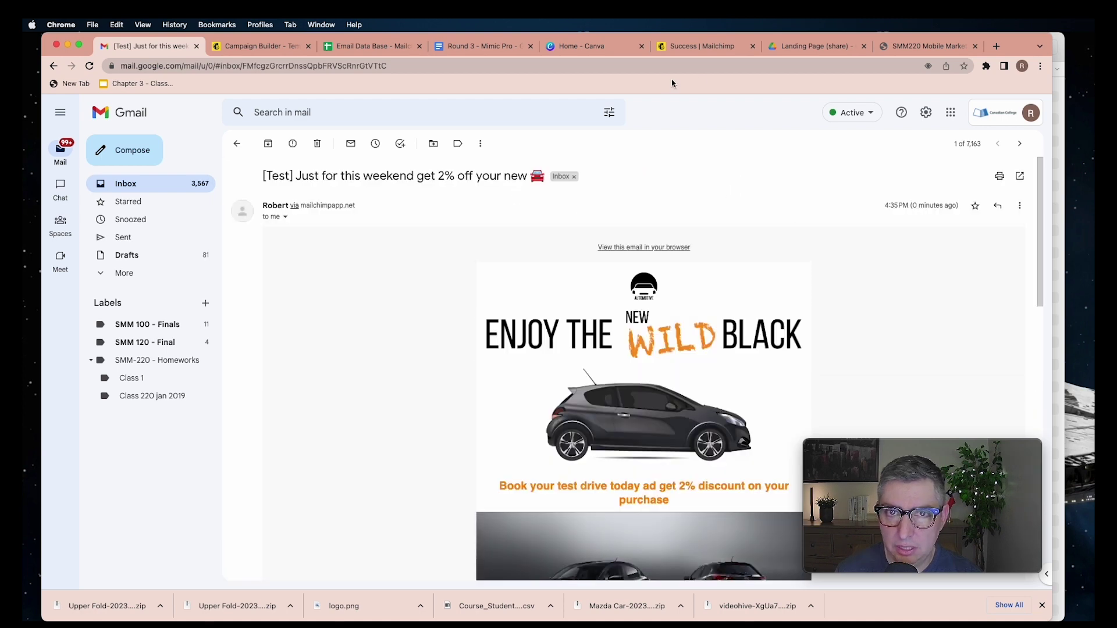
pyautogui.click(244, 47)
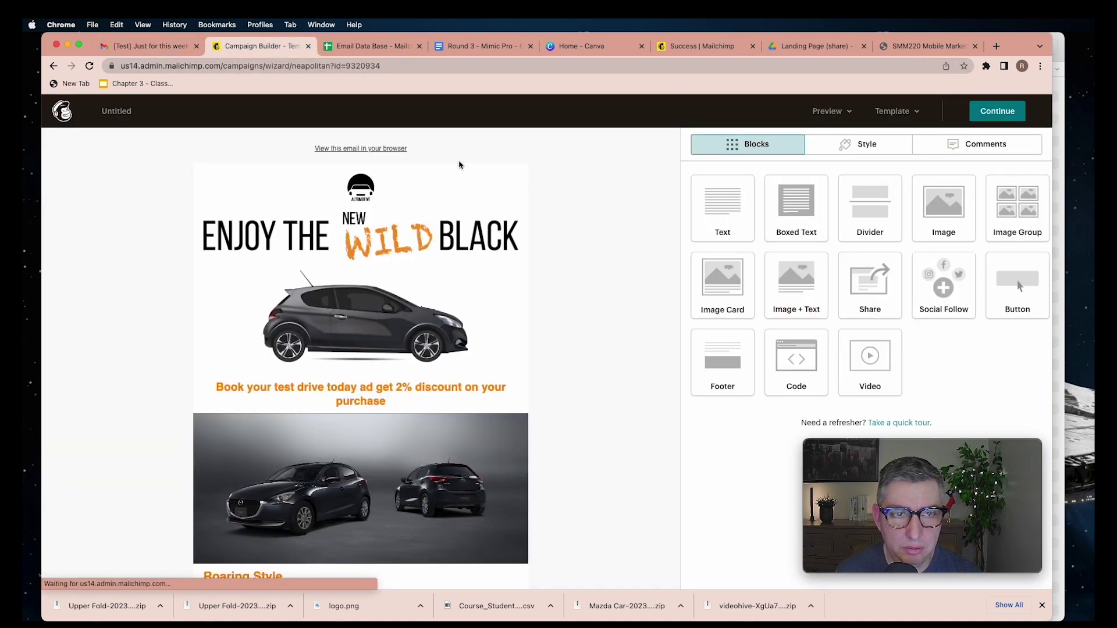
pyautogui.scroll(-5, 581, 276)
pyautogui.scroll(5, 585, 273)
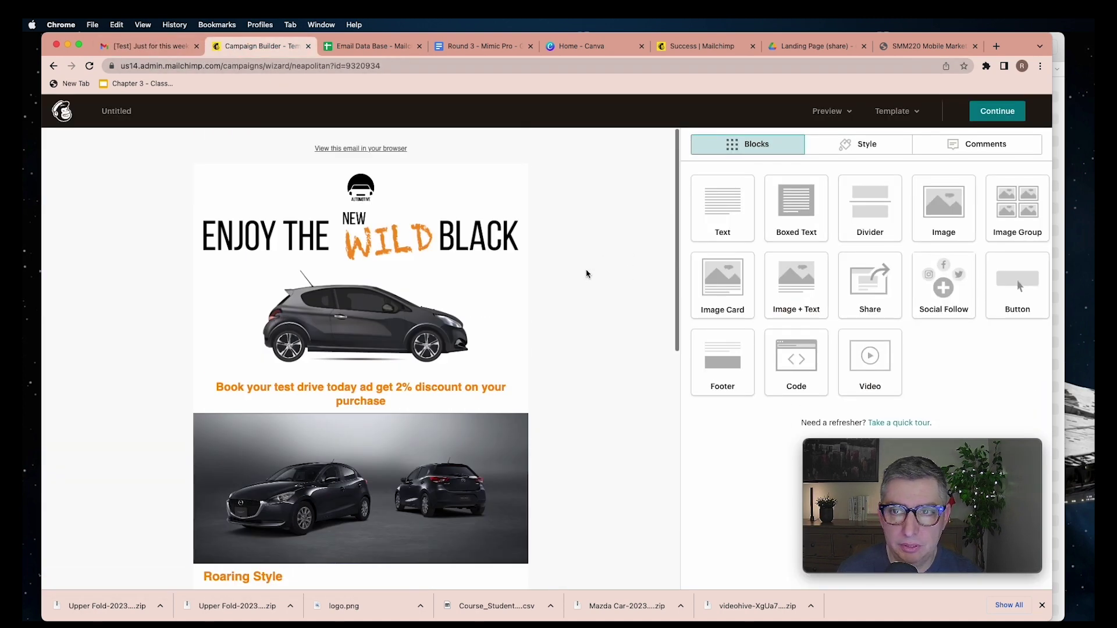
pyautogui.click(839, 114)
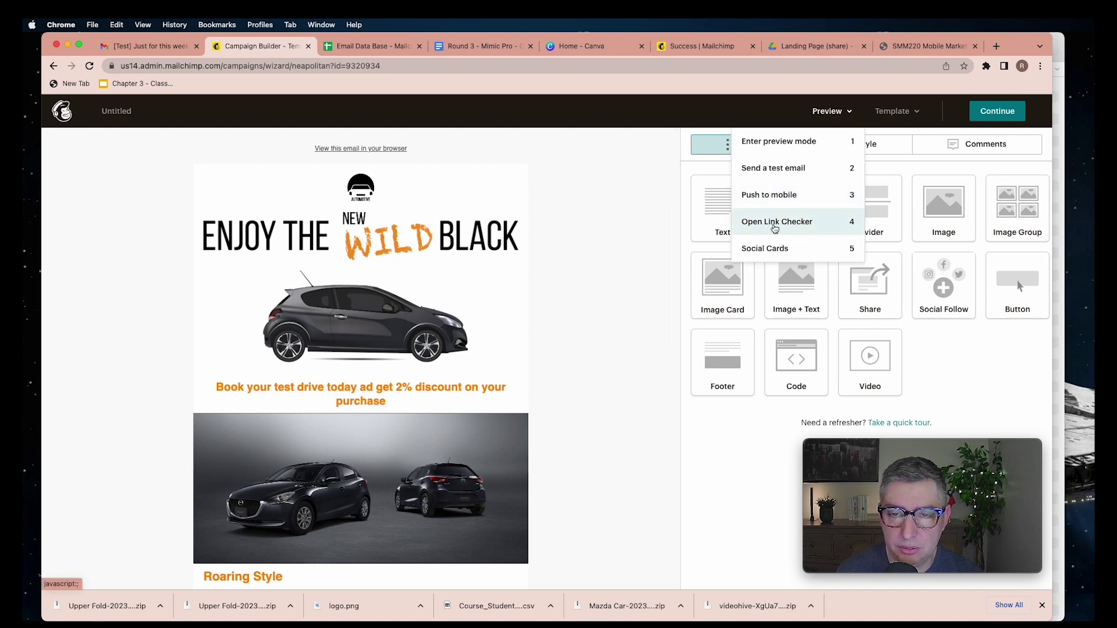
pyautogui.click(776, 228)
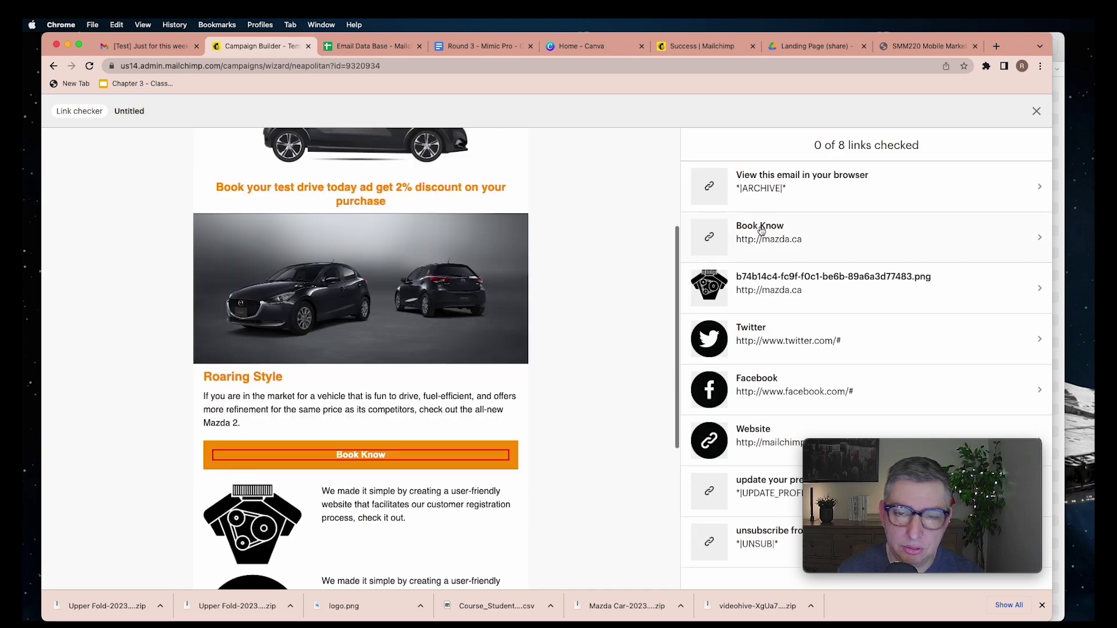
pyautogui.scroll(10, 628, 257)
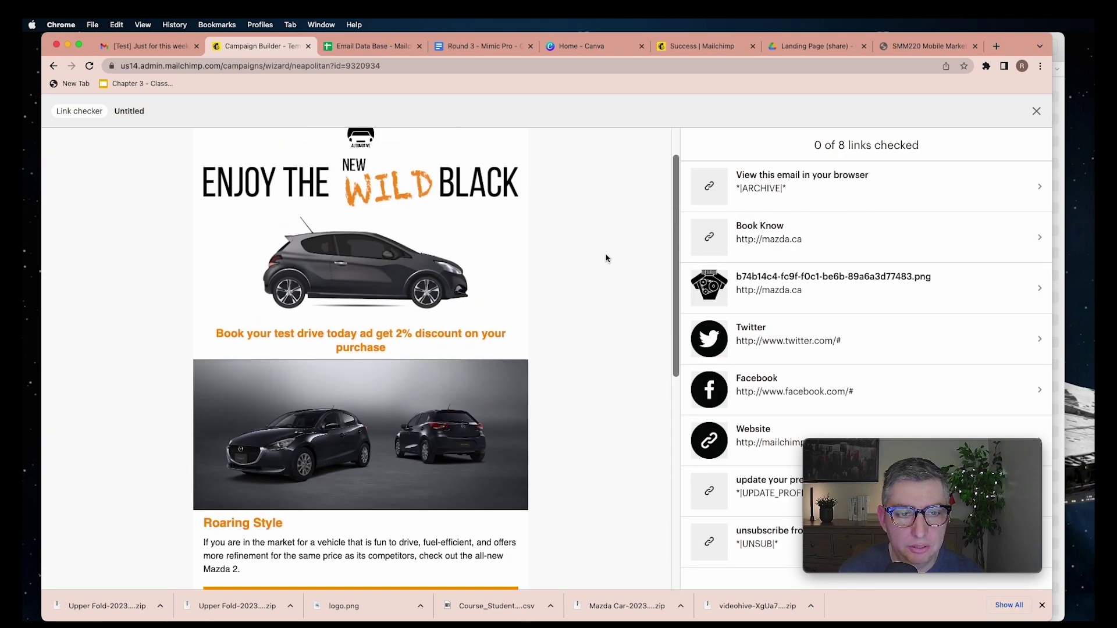
pyautogui.scroll(-7, 605, 258)
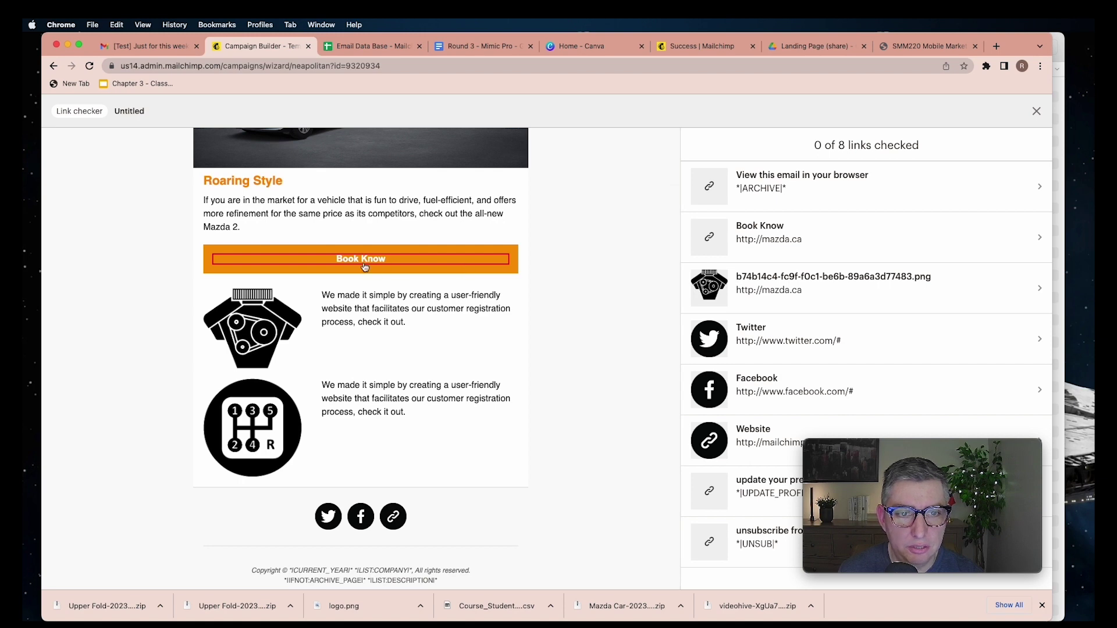
pyautogui.scroll(-2, 582, 255)
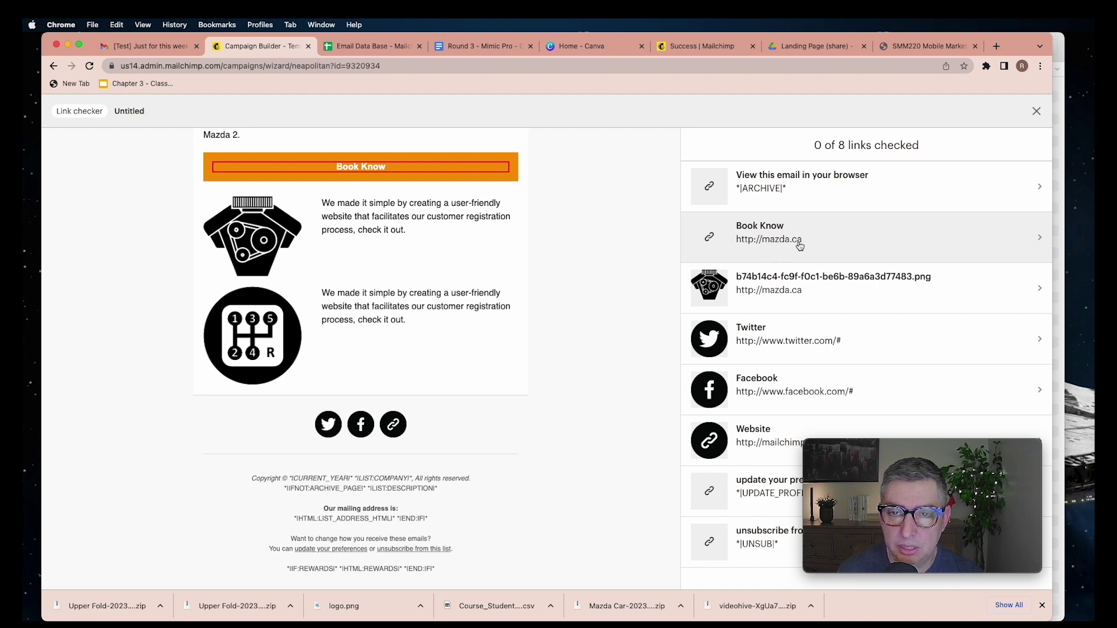
pyautogui.click(939, 239)
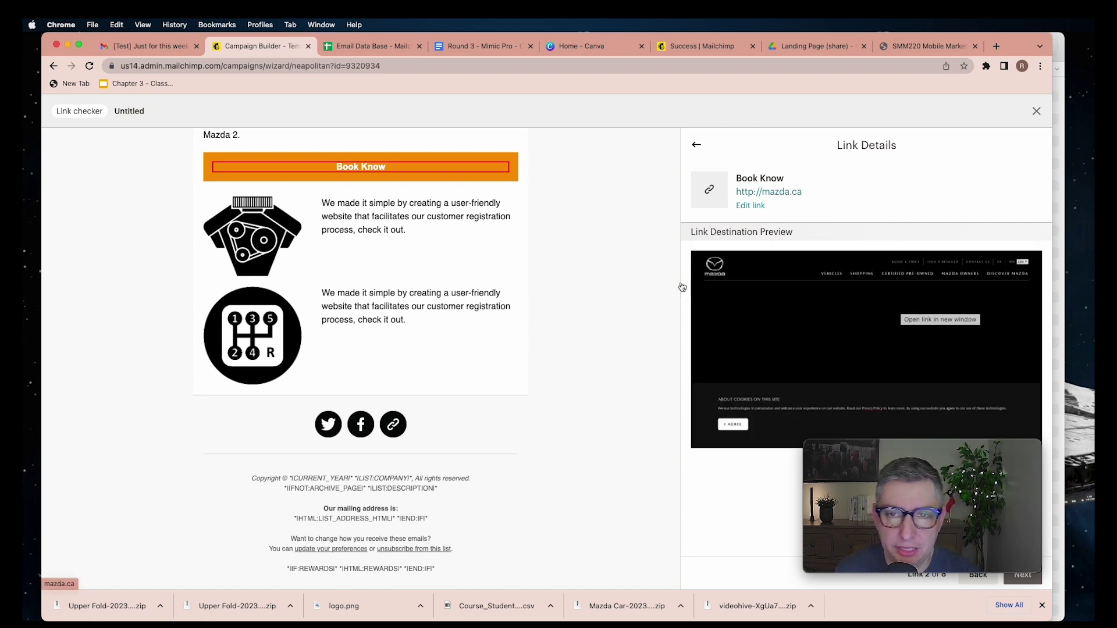
pyautogui.scroll(5, 546, 279)
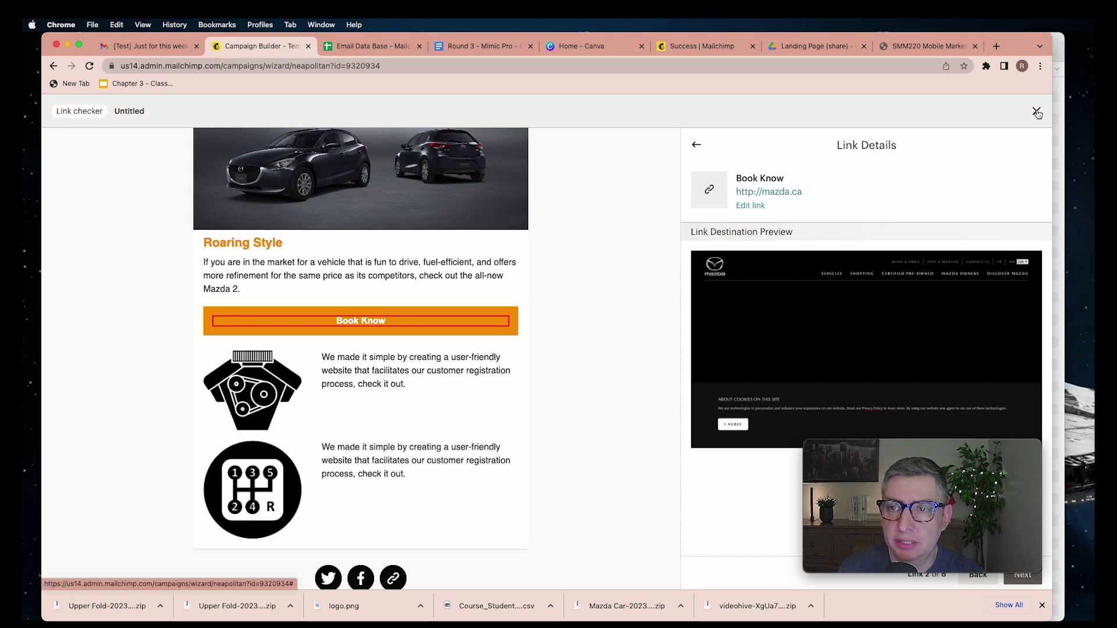
pyautogui.click(1036, 111)
pyautogui.scroll(-10, 620, 212)
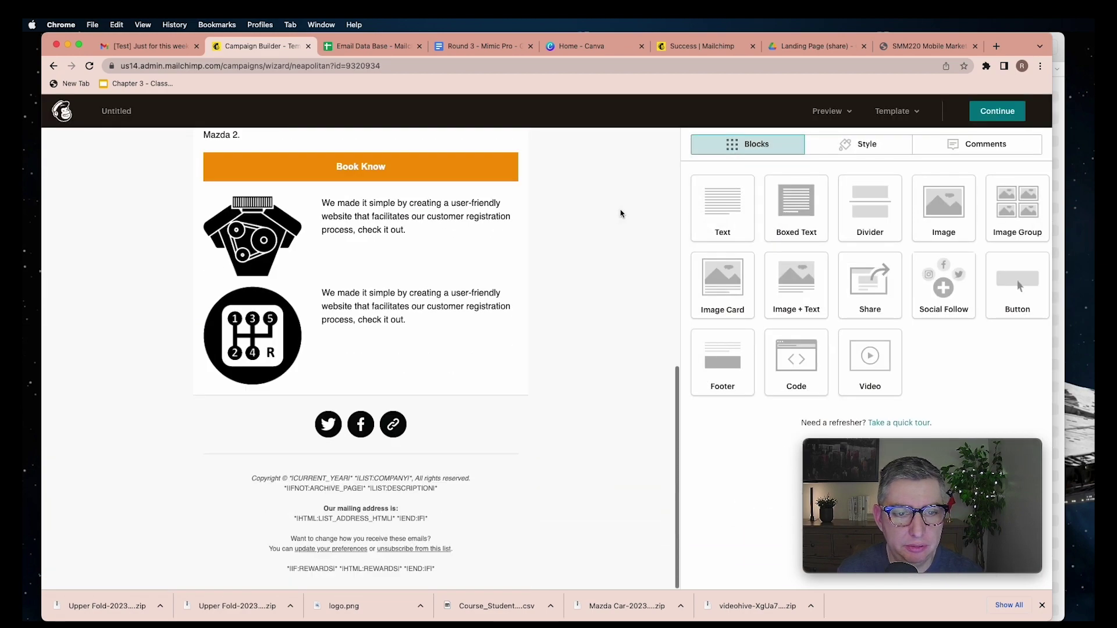
pyautogui.scroll(15, 620, 213)
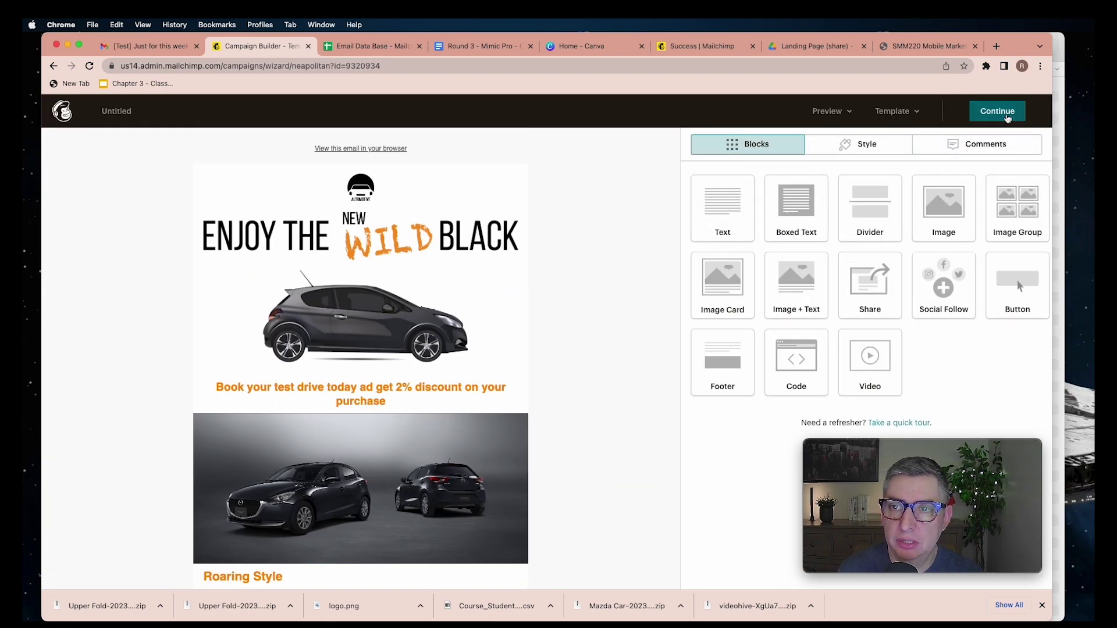
pyautogui.click(1008, 116)
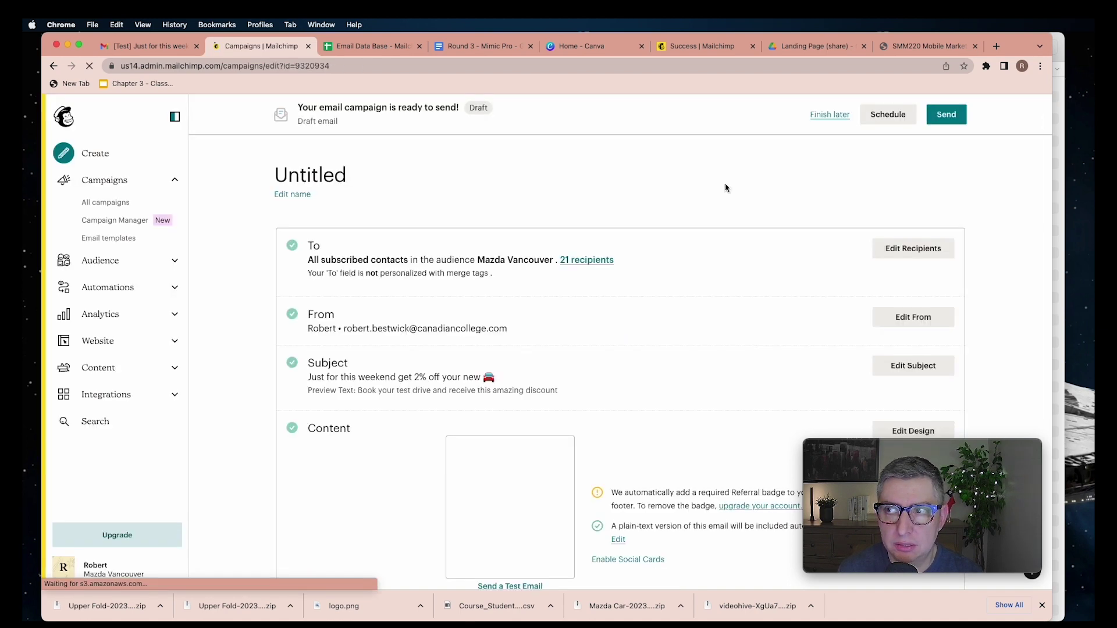
# Replace the 'Untitled' campaign name with 'Mazda 2 Campaign' and save it
pyautogui.scroll(-4, 726, 188)
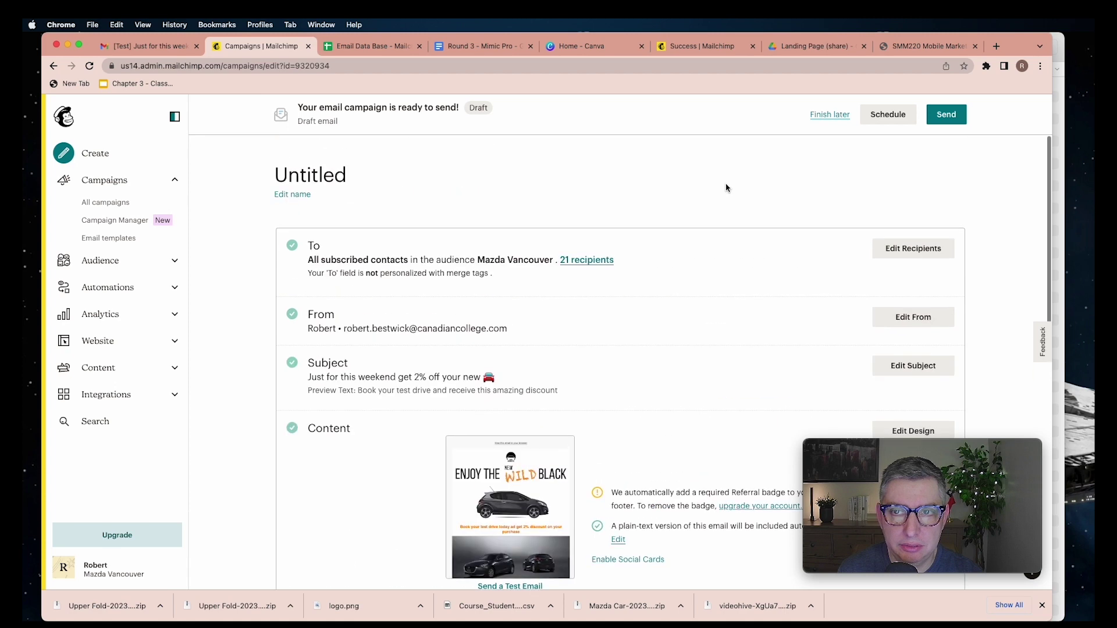
pyautogui.scroll(-5, 726, 187)
pyautogui.scroll(1, 727, 188)
pyautogui.scroll(5, 727, 188)
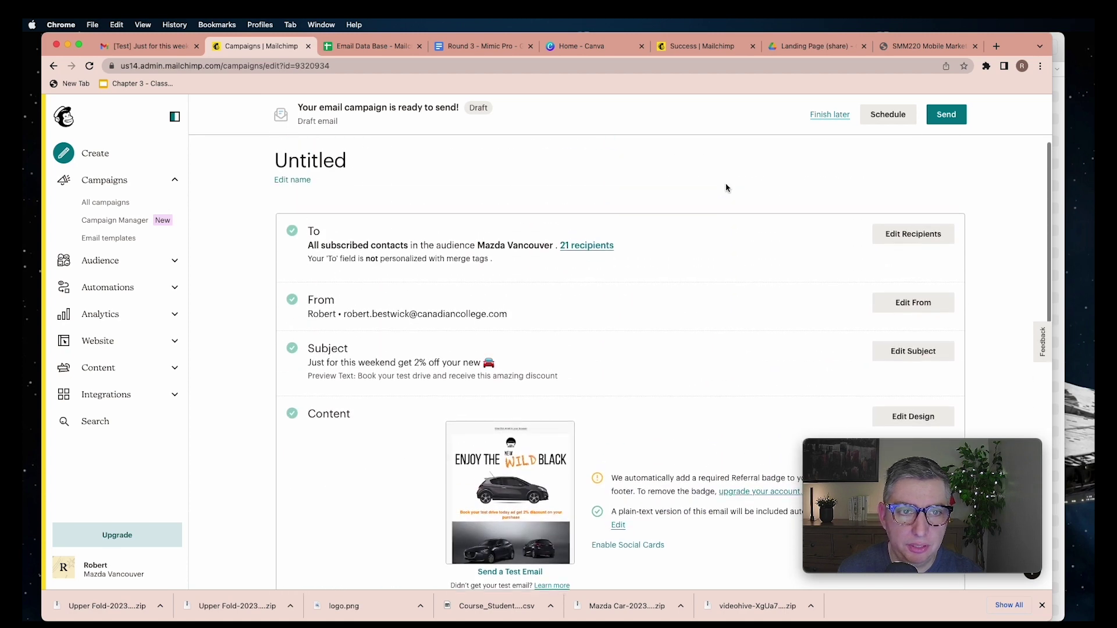
pyautogui.click(297, 195)
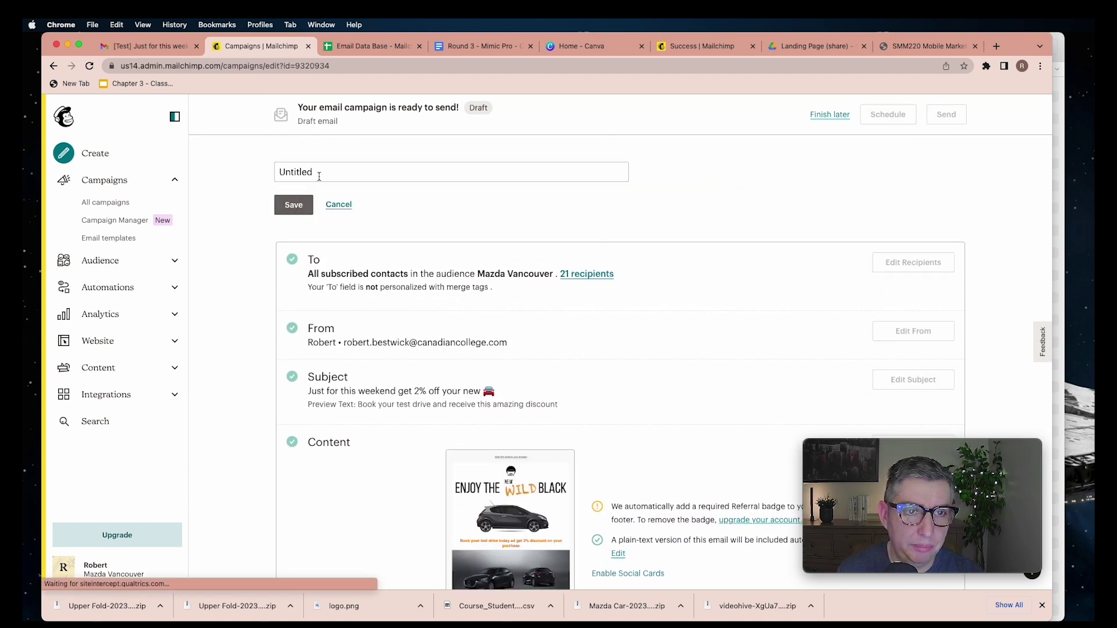
pyautogui.click(318, 176)
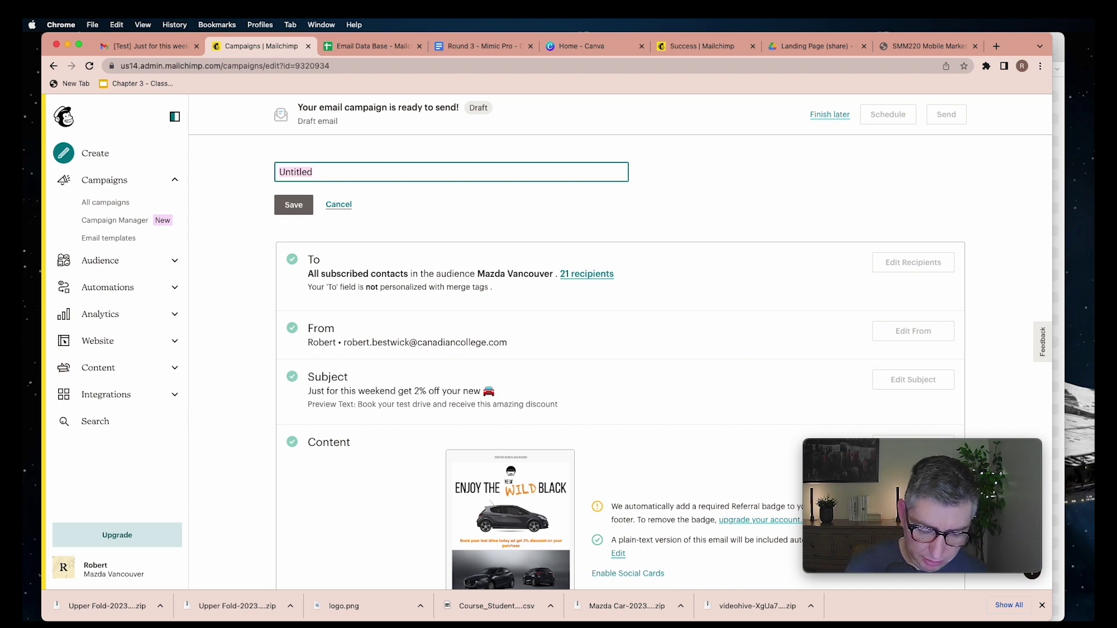
pyautogui.write('Mazda')
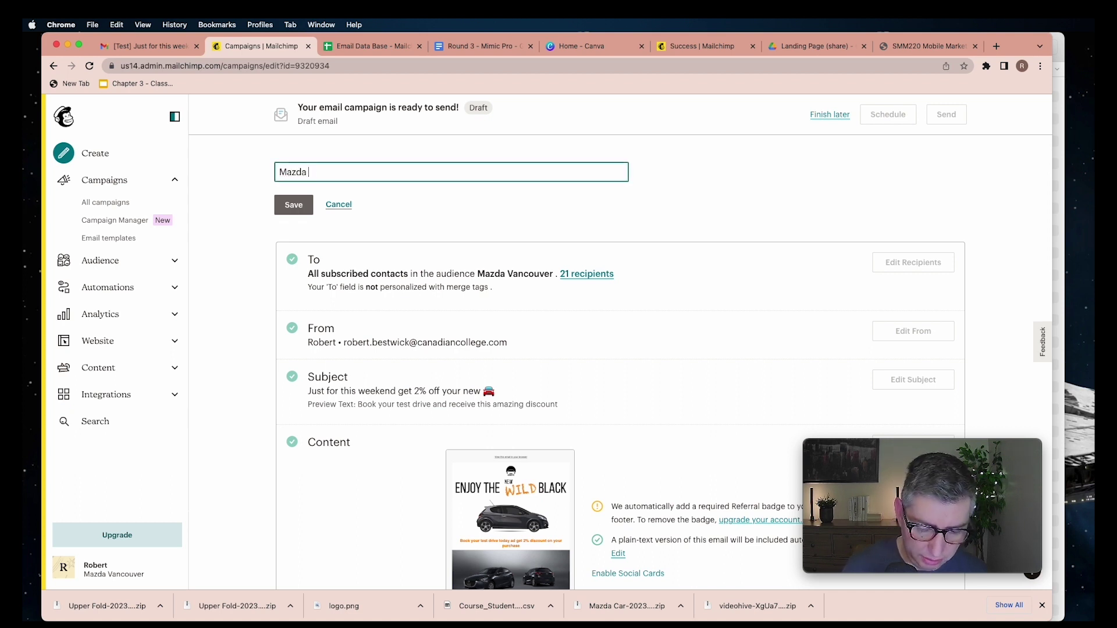
pyautogui.write(' 2')
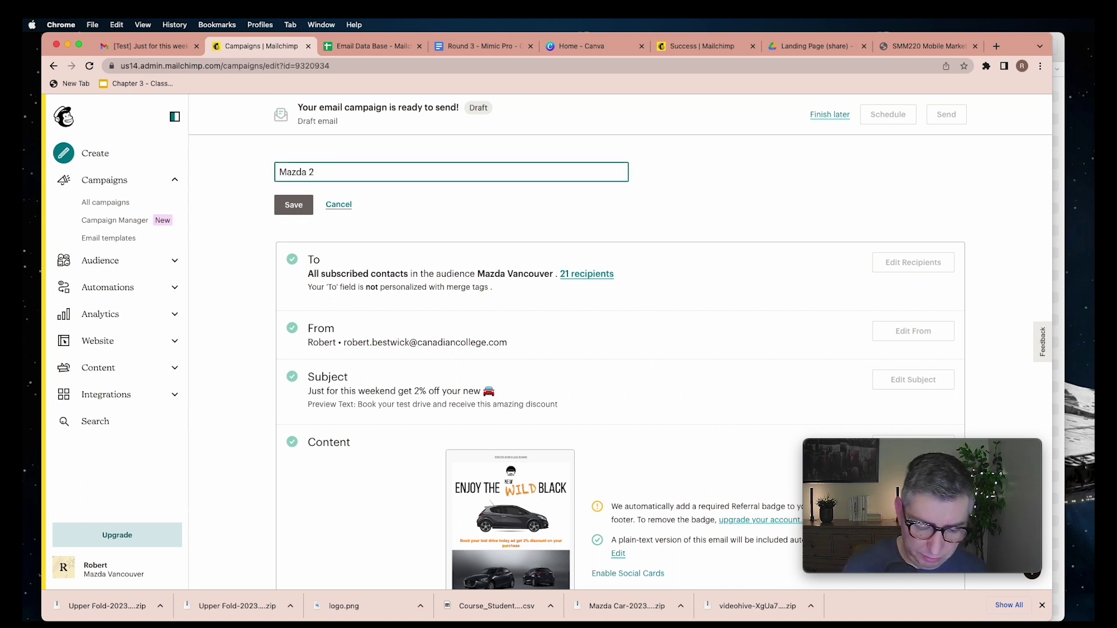
pyautogui.write(' Campaign')
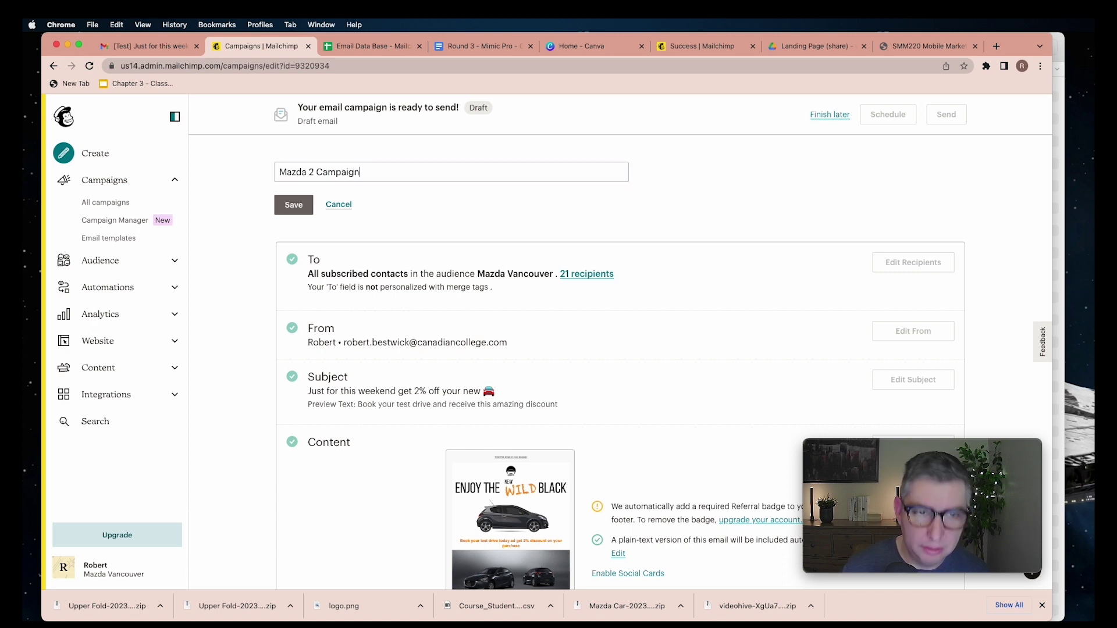
pyautogui.click(282, 204)
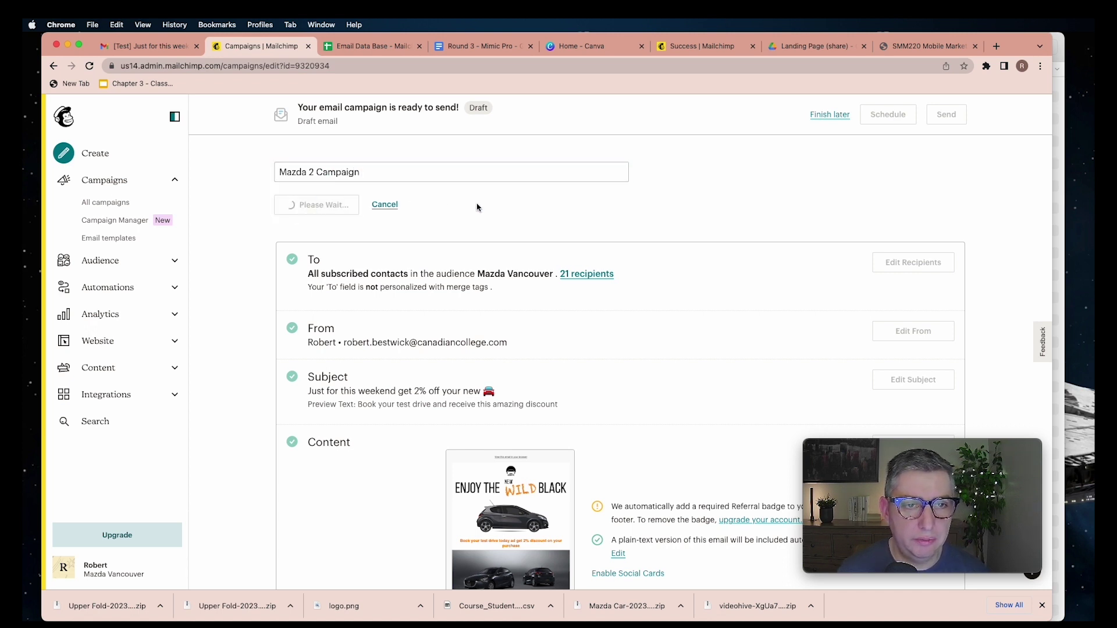
pyautogui.scroll(-10, 478, 208)
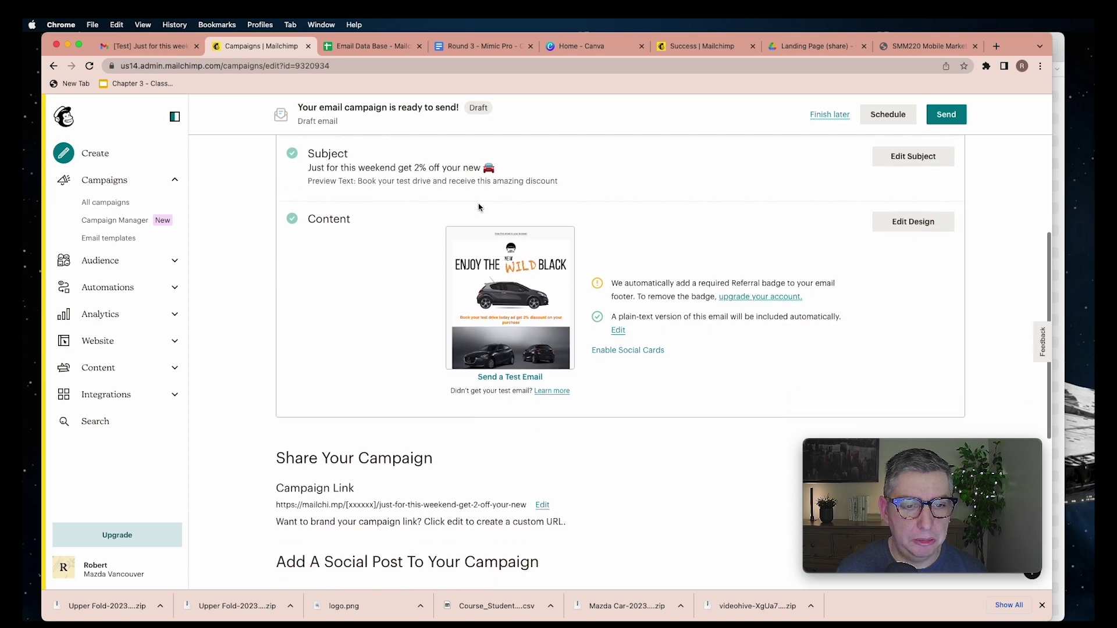
# Replace the Campaign Link's default URL path with mazda_2 and save it
pyautogui.click(542, 309)
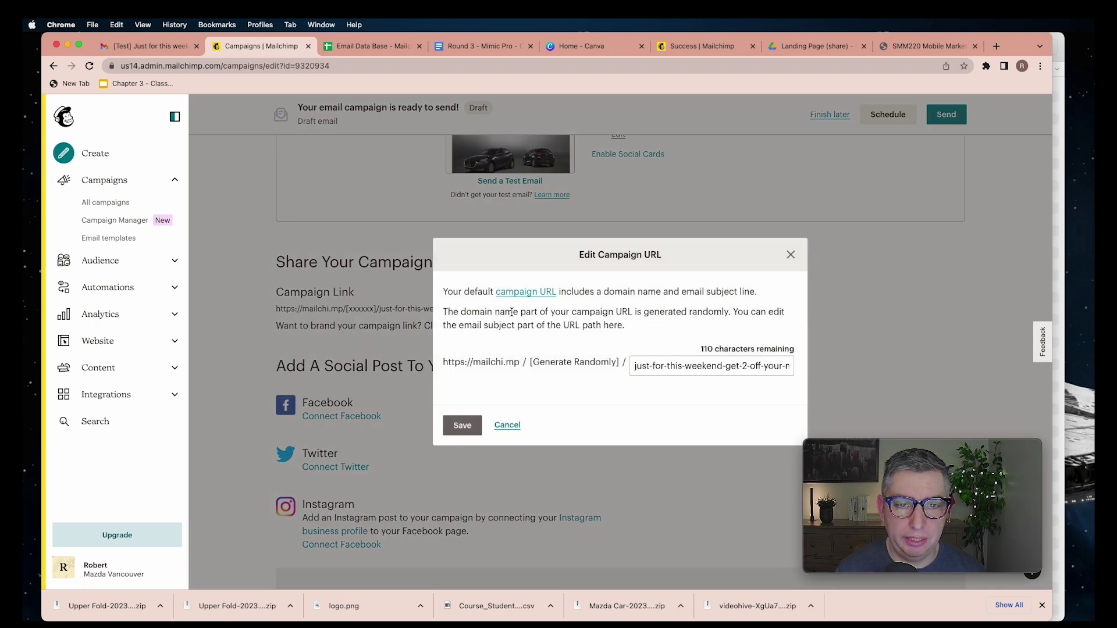
pyautogui.tripleClick(636, 369)
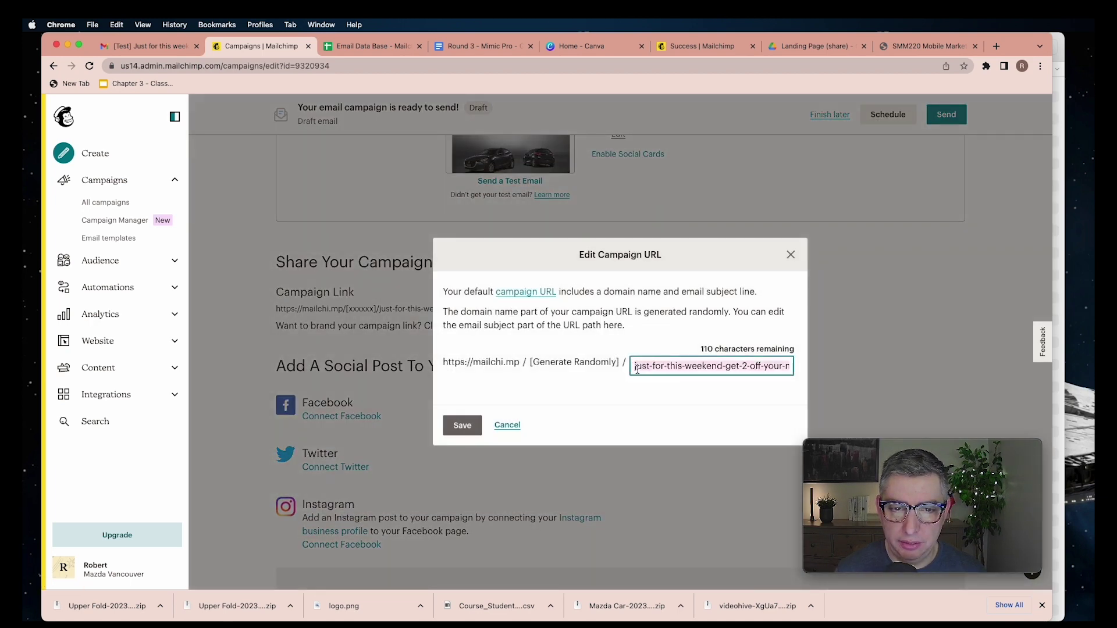
pyautogui.press('BackSpace')
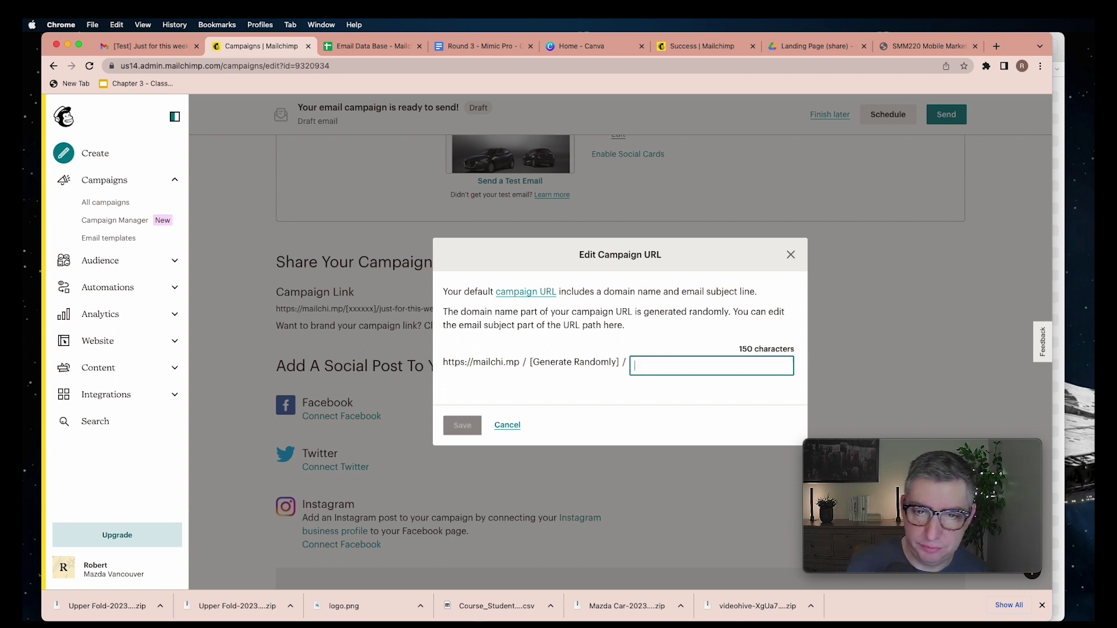
pyautogui.write('mazda')
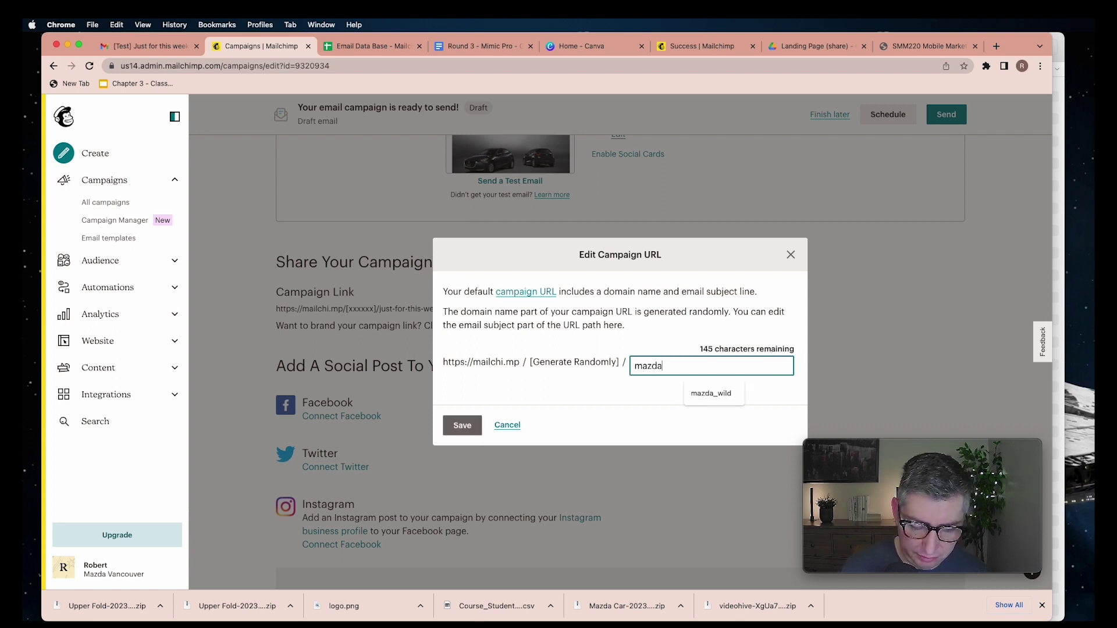
pyautogui.write('_2')
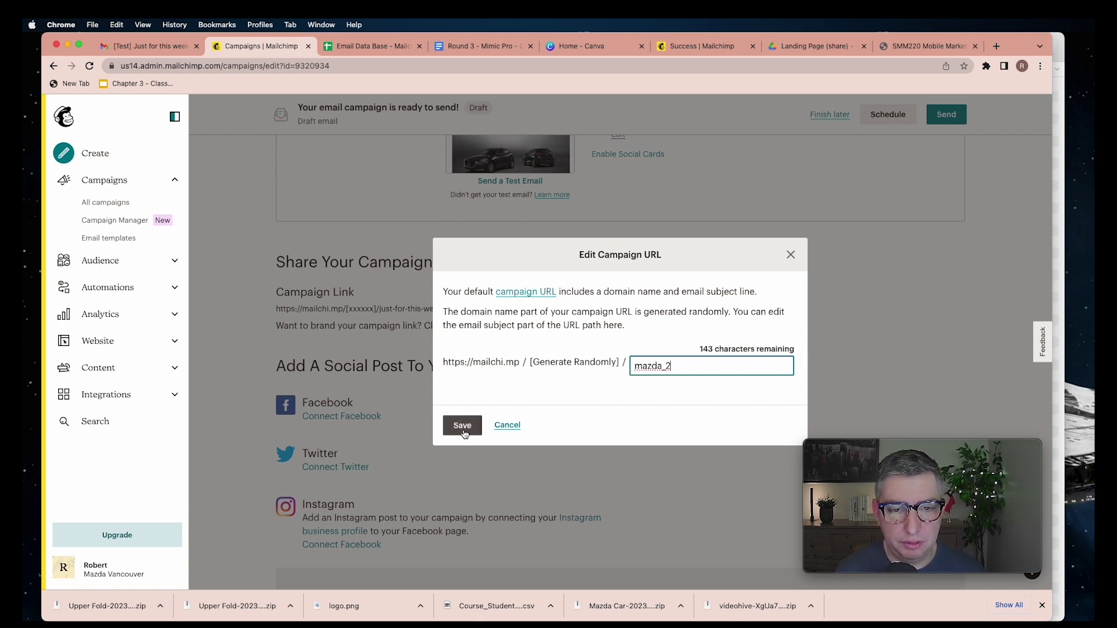
pyautogui.click(468, 432)
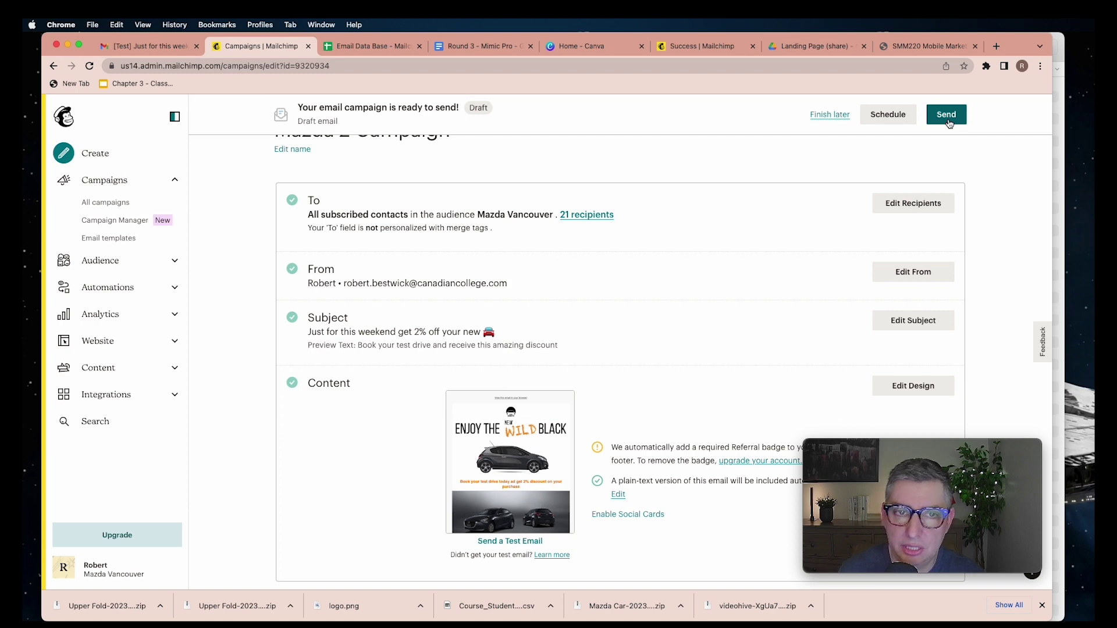
pyautogui.scroll(-5, 745, 257)
pyautogui.scroll(5, 745, 258)
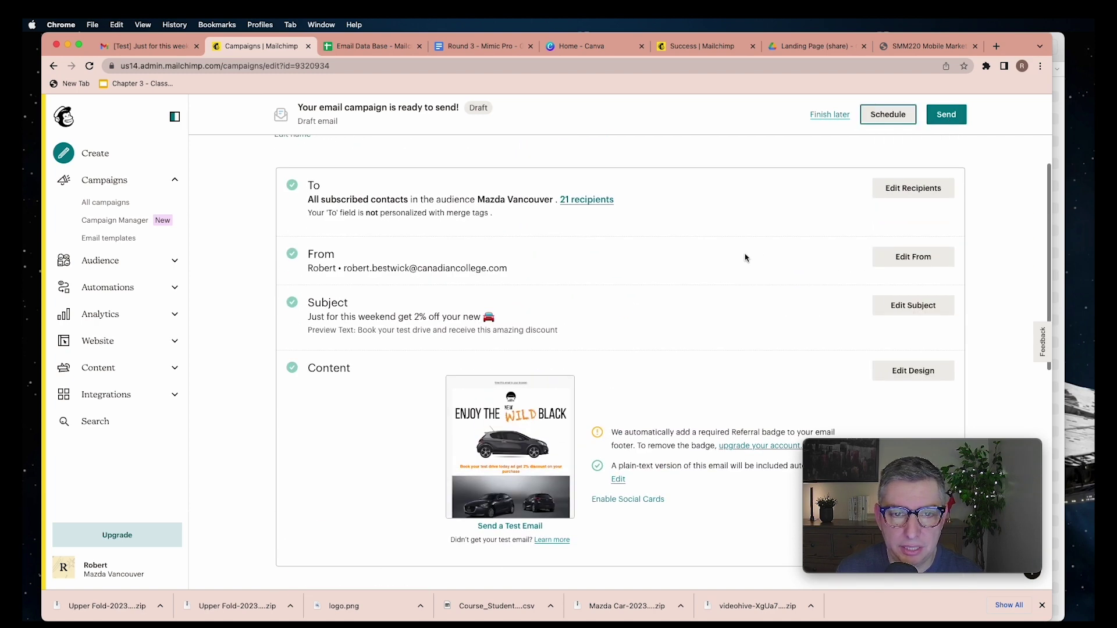
pyautogui.scroll(1, 745, 257)
pyautogui.scroll(-1, 747, 258)
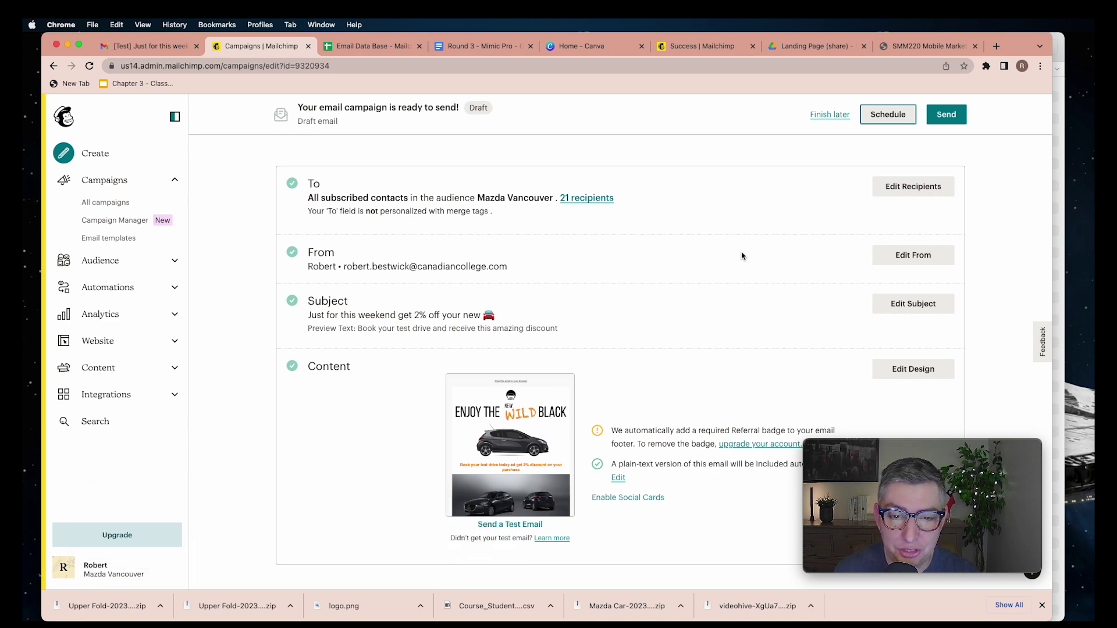
pyautogui.scroll(1, 731, 258)
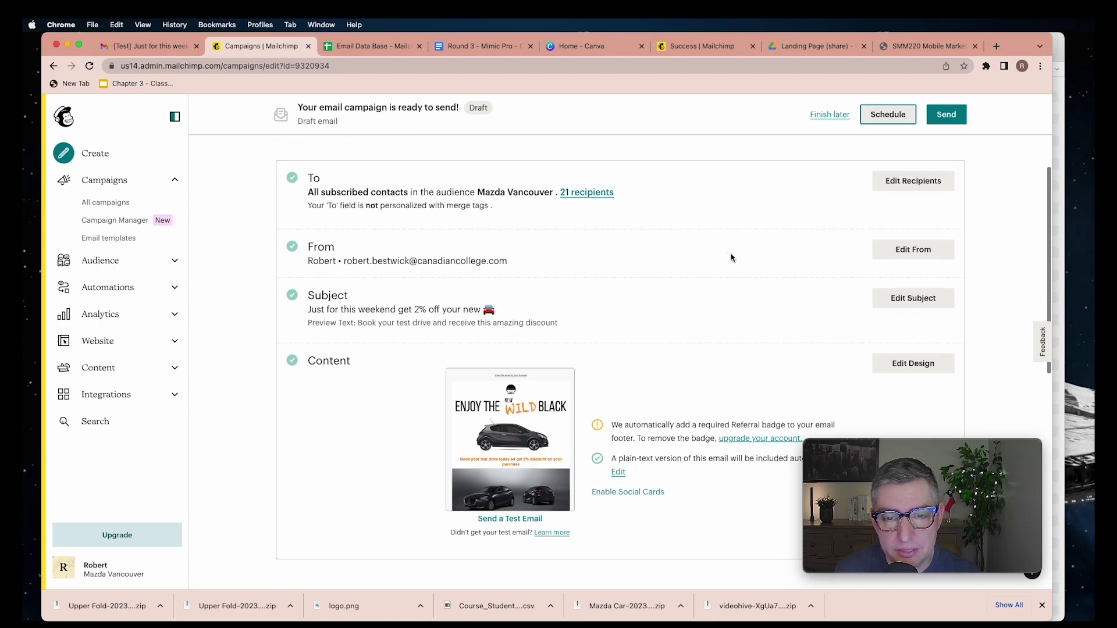